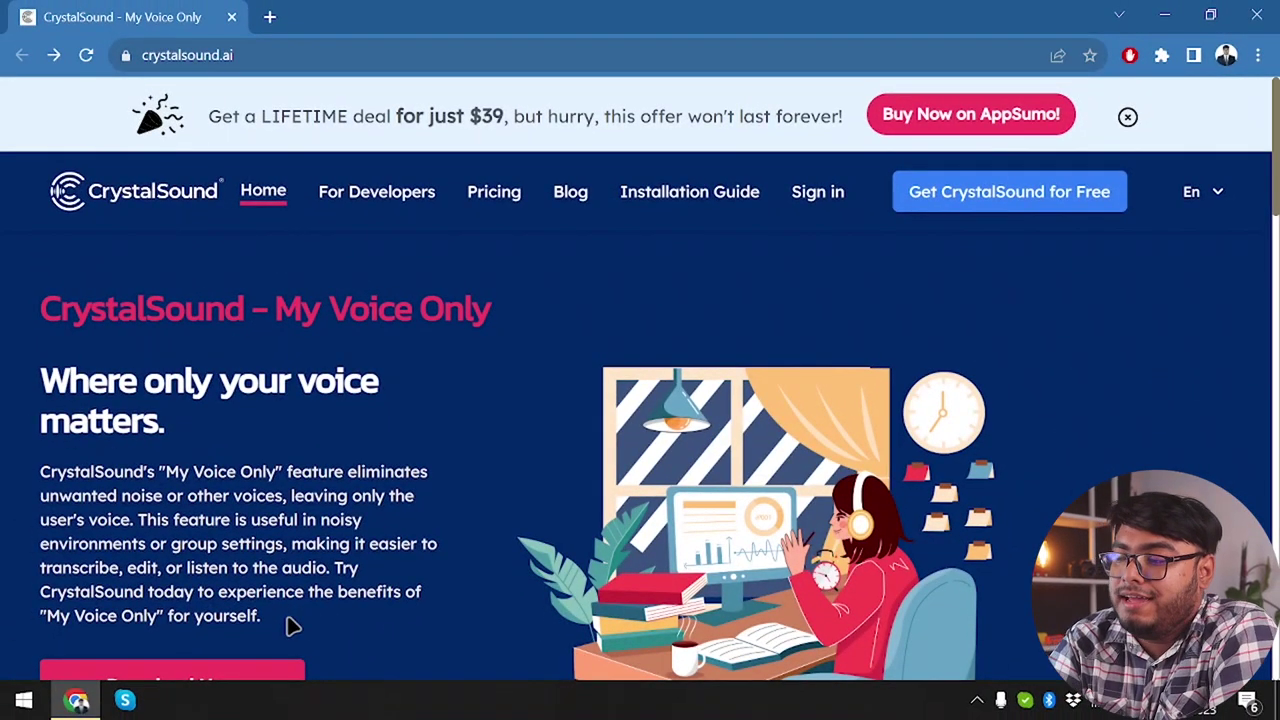
Step: Examine the CrystalSound home page, covering its technology highlights, supported communication apps, testimonials and company footer
scroll(423, 506, down, 1)
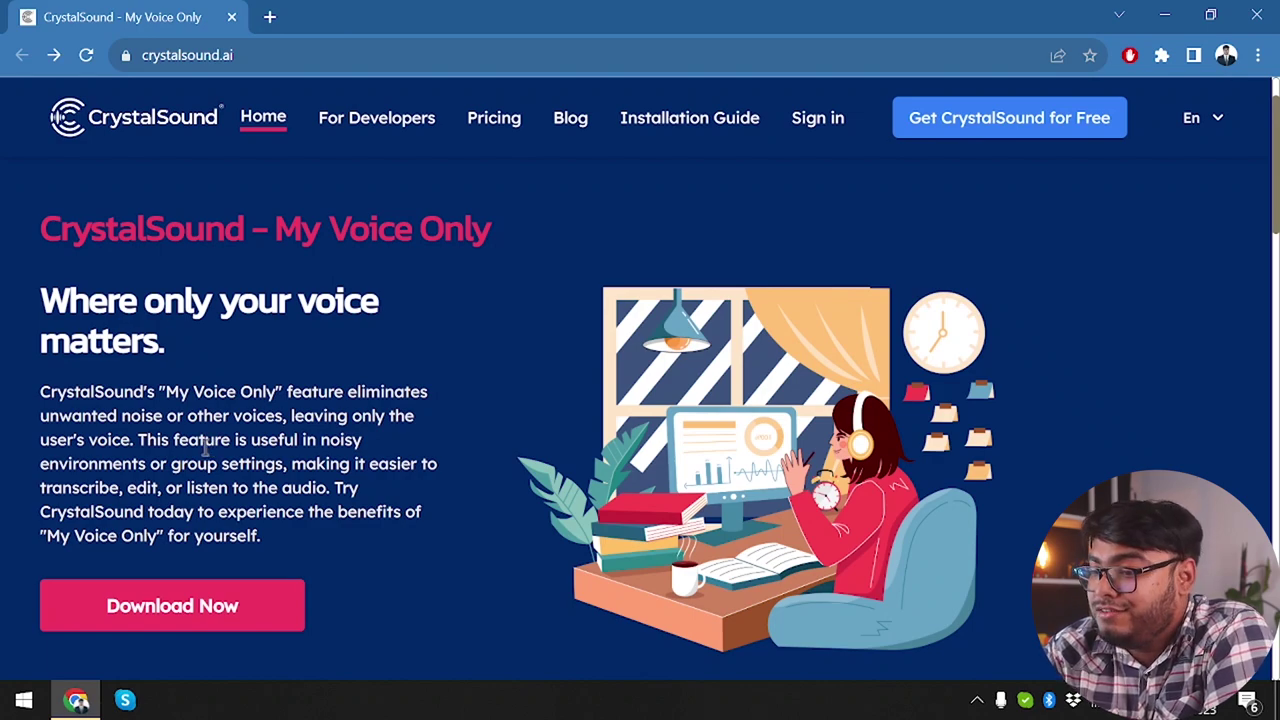
scroll(205, 449, down, 5)
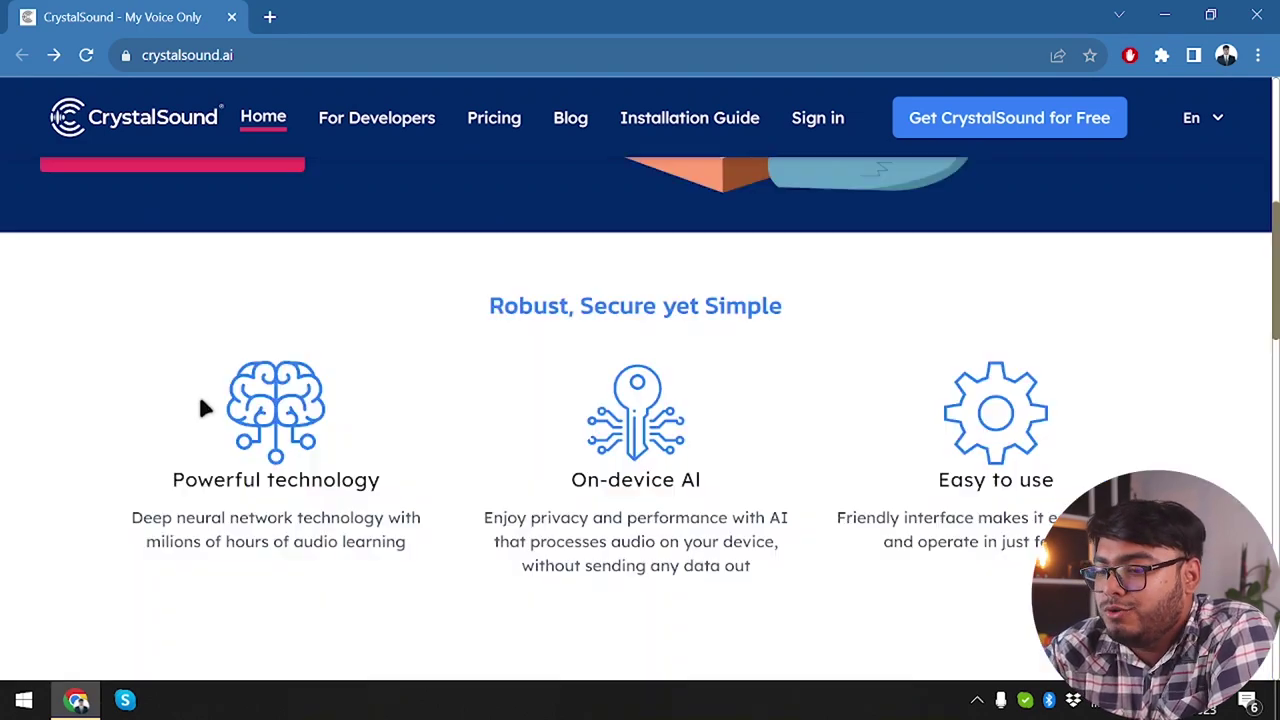
right_click(200, 405)
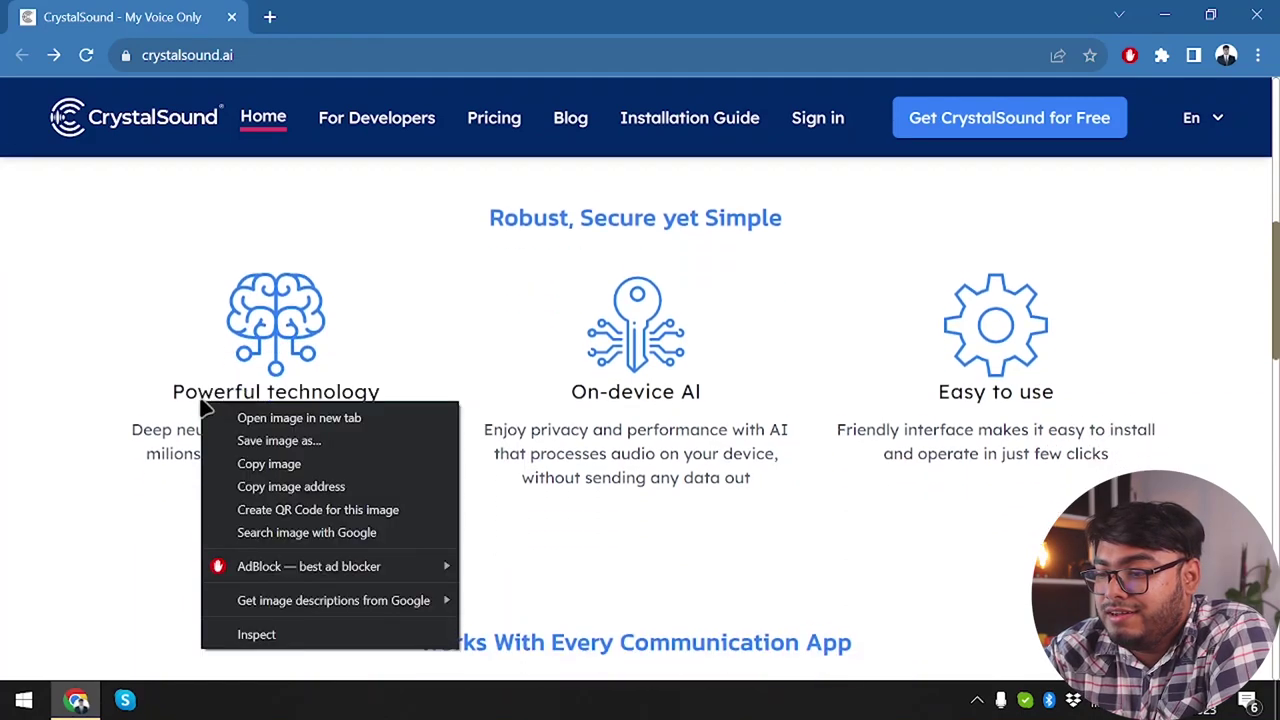
click(606, 294)
scroll(694, 503, down, 3)
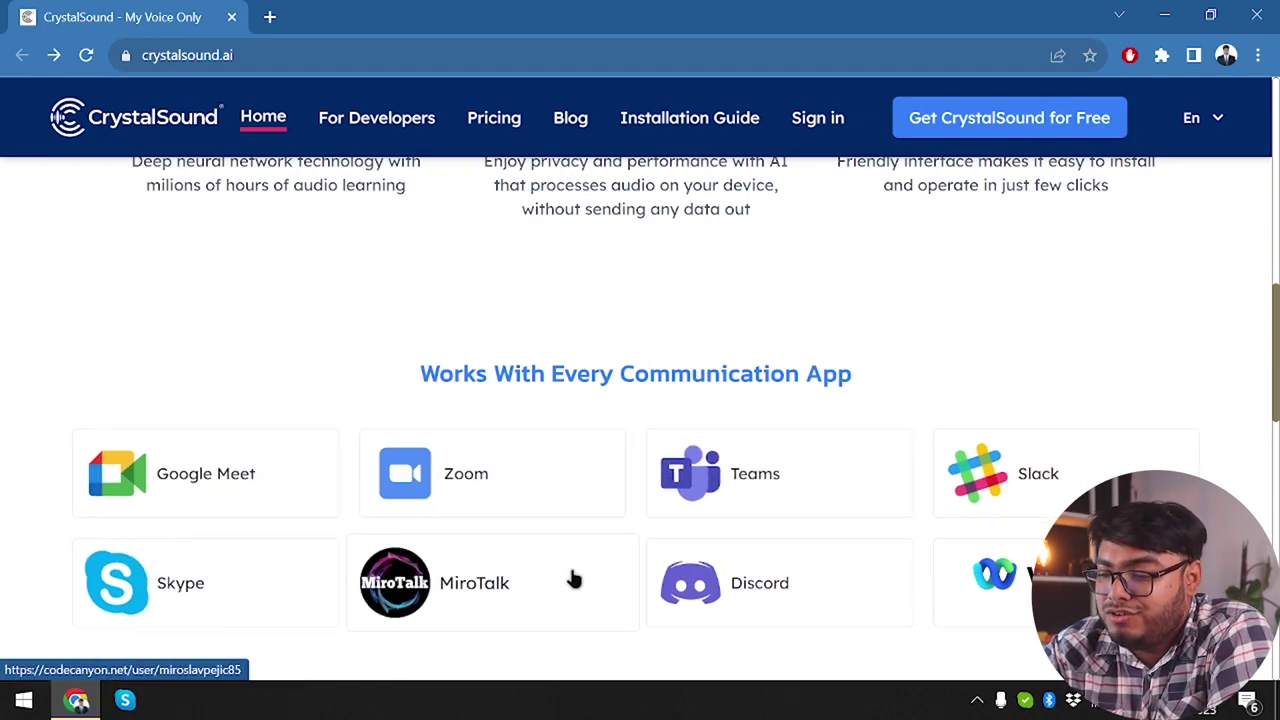
scroll(572, 579, down, 2)
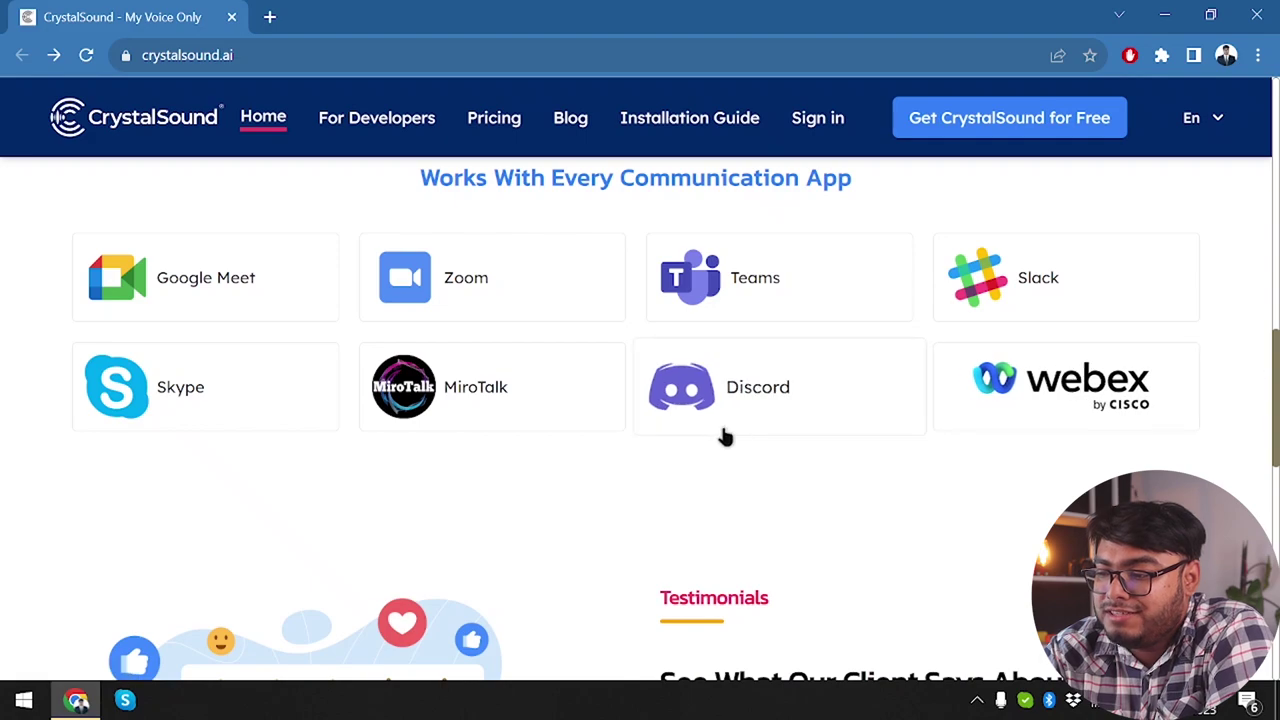
scroll(720, 437, down, 3)
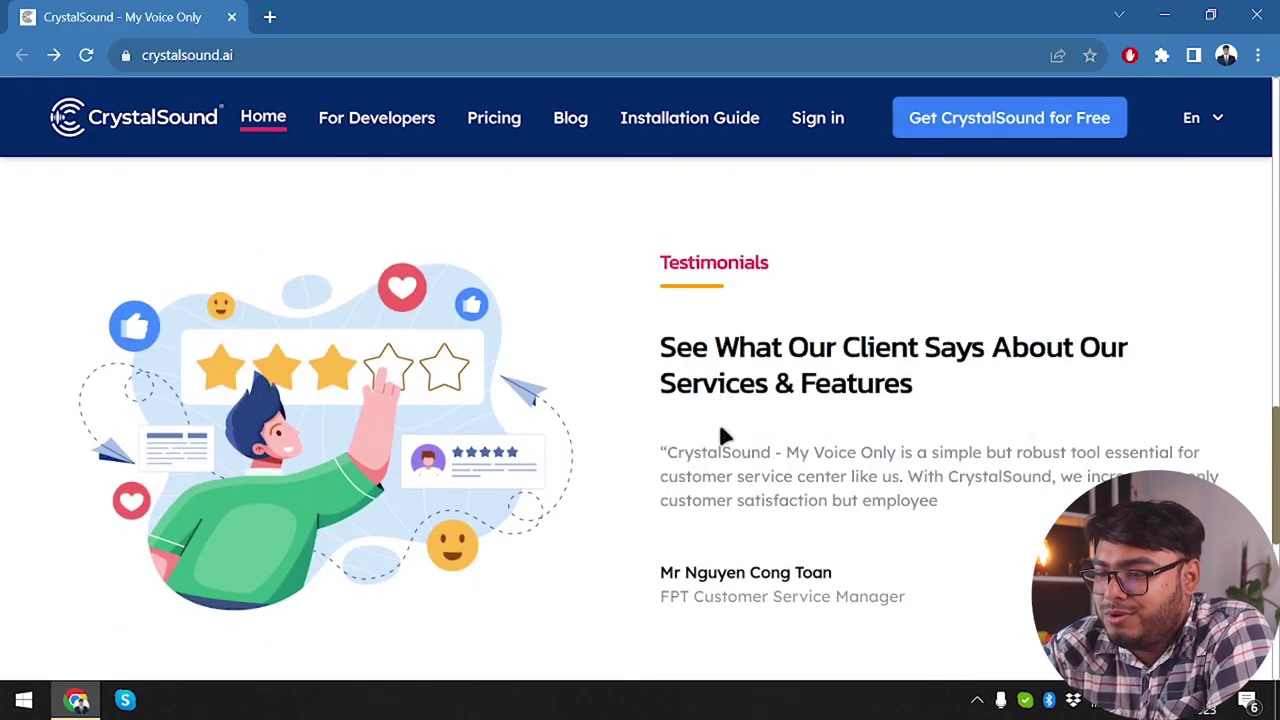
scroll(720, 430, down, 1)
scroll(724, 436, down, 4)
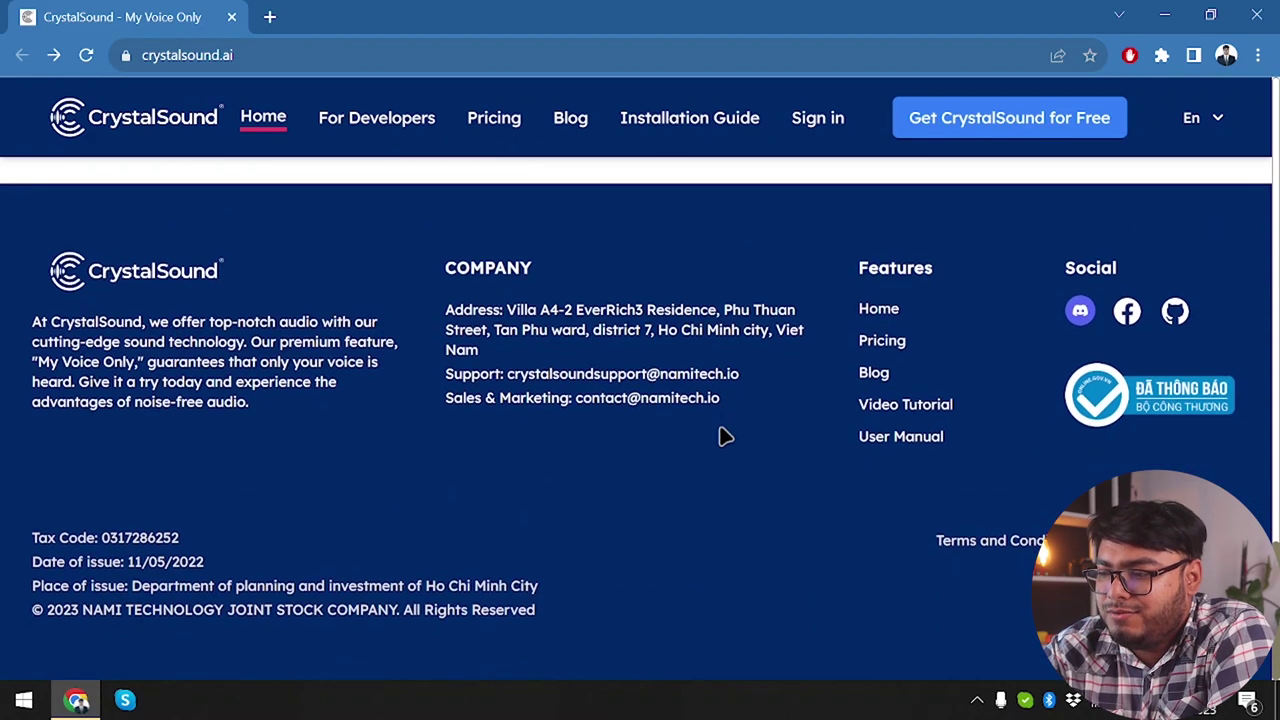
scroll(724, 436, up, 5)
right_click(720, 432)
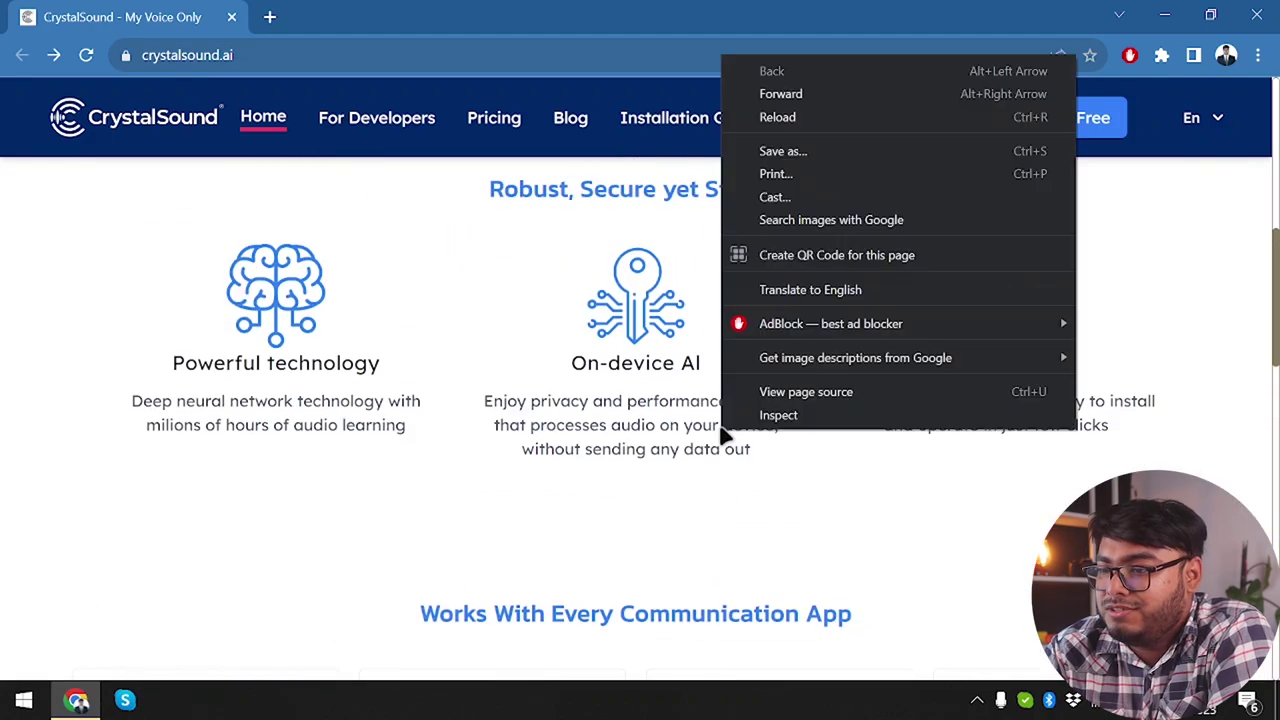
click(476, 507)
key(Home)
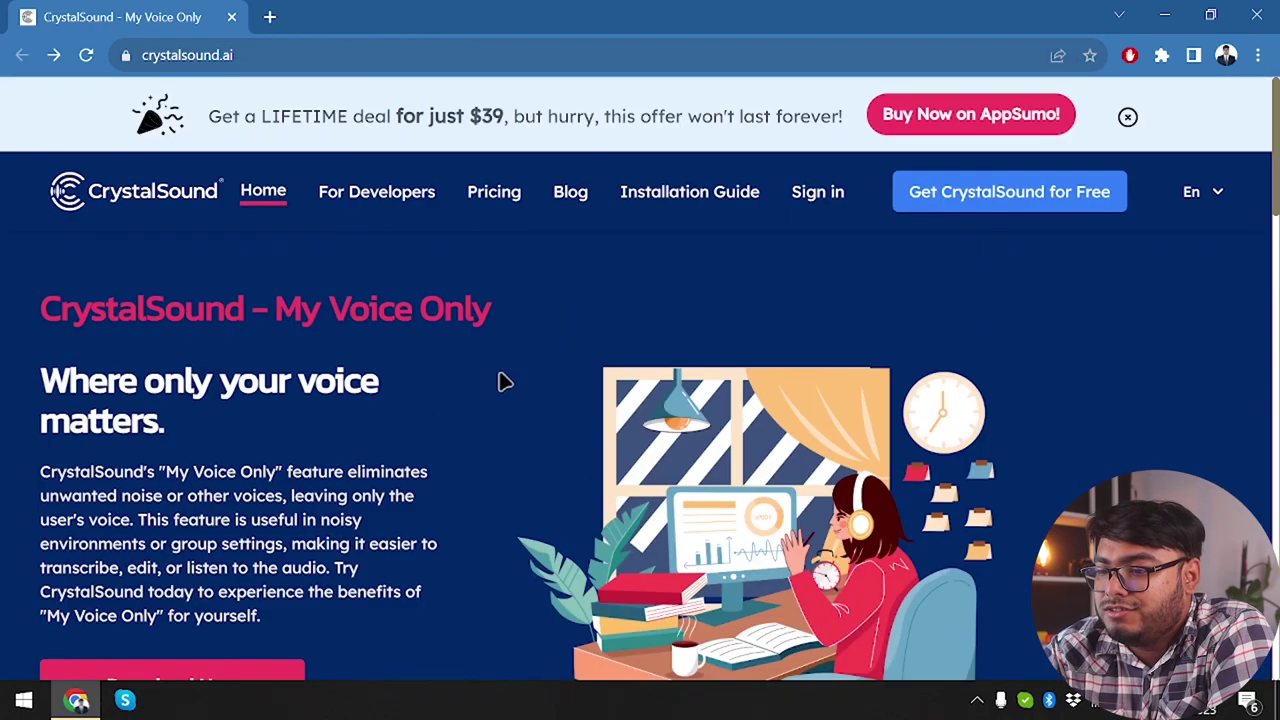
Step: Open the CrystalSound pricing page and look through the feature lists of the yearly plans
click(500, 204)
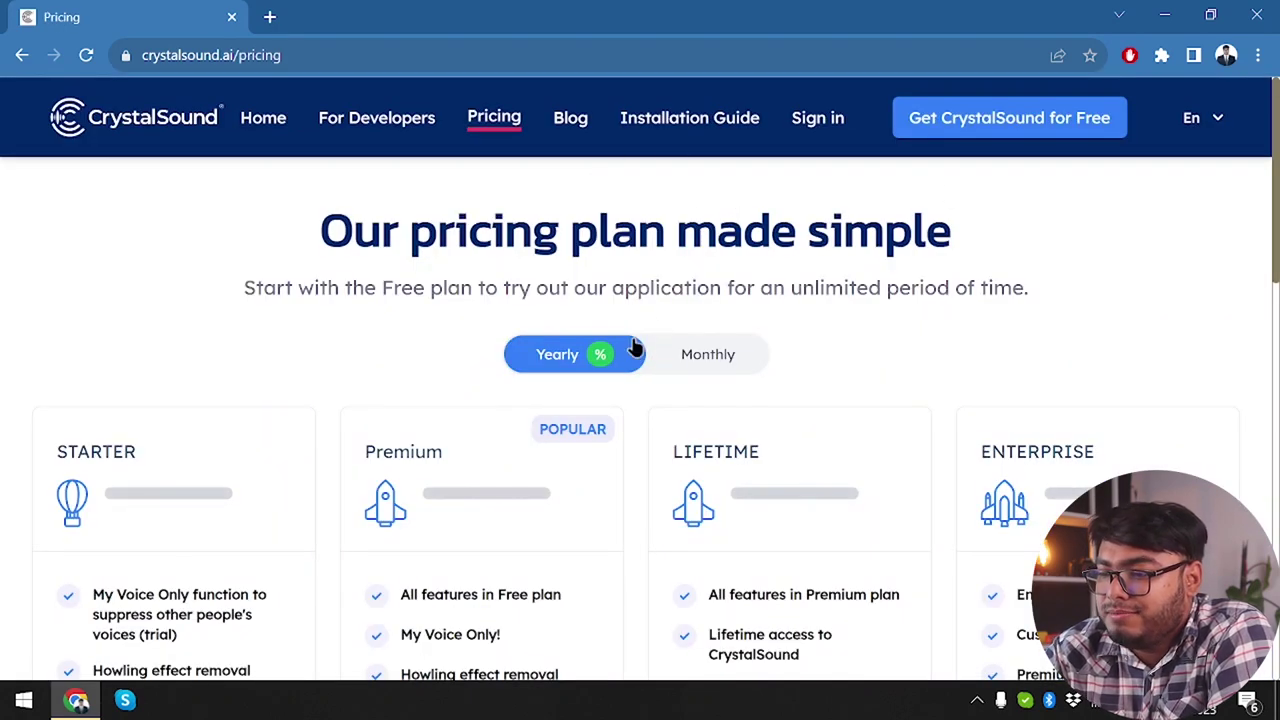
scroll(682, 367, down, 2)
scroll(682, 369, up, 2)
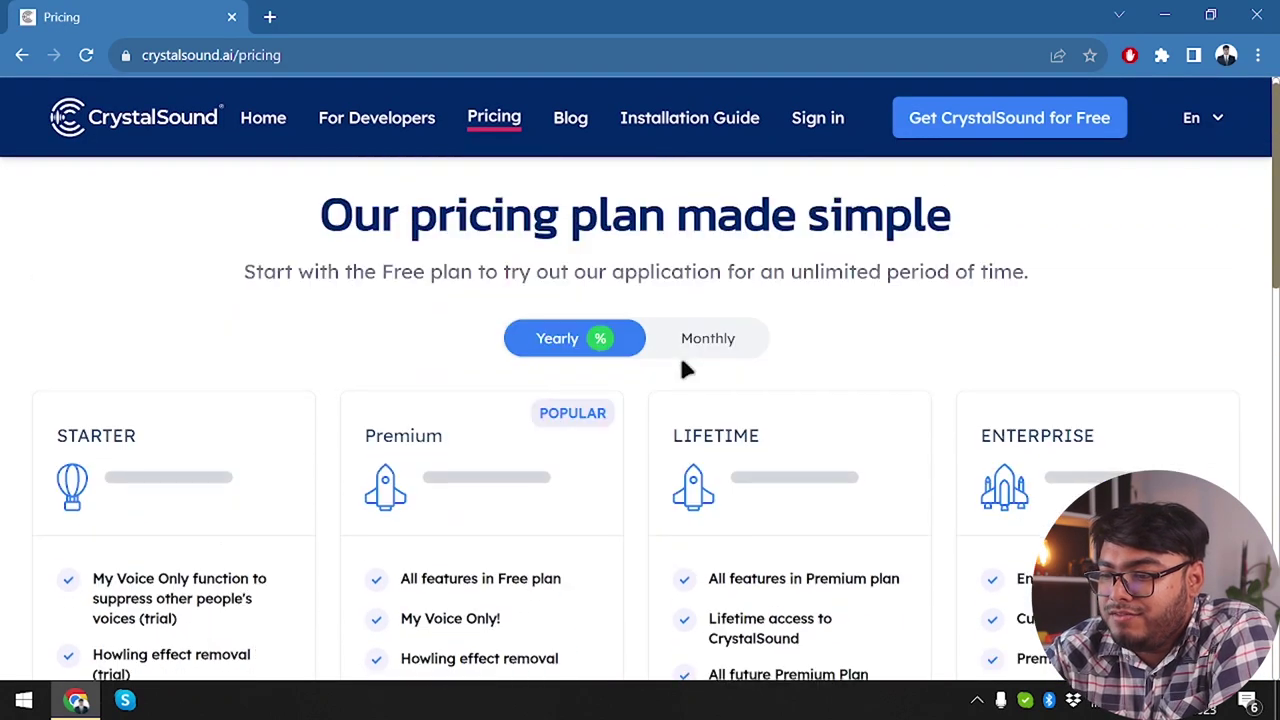
scroll(685, 370, down, 7)
scroll(684, 368, down, 3)
scroll(683, 366, up, 8)
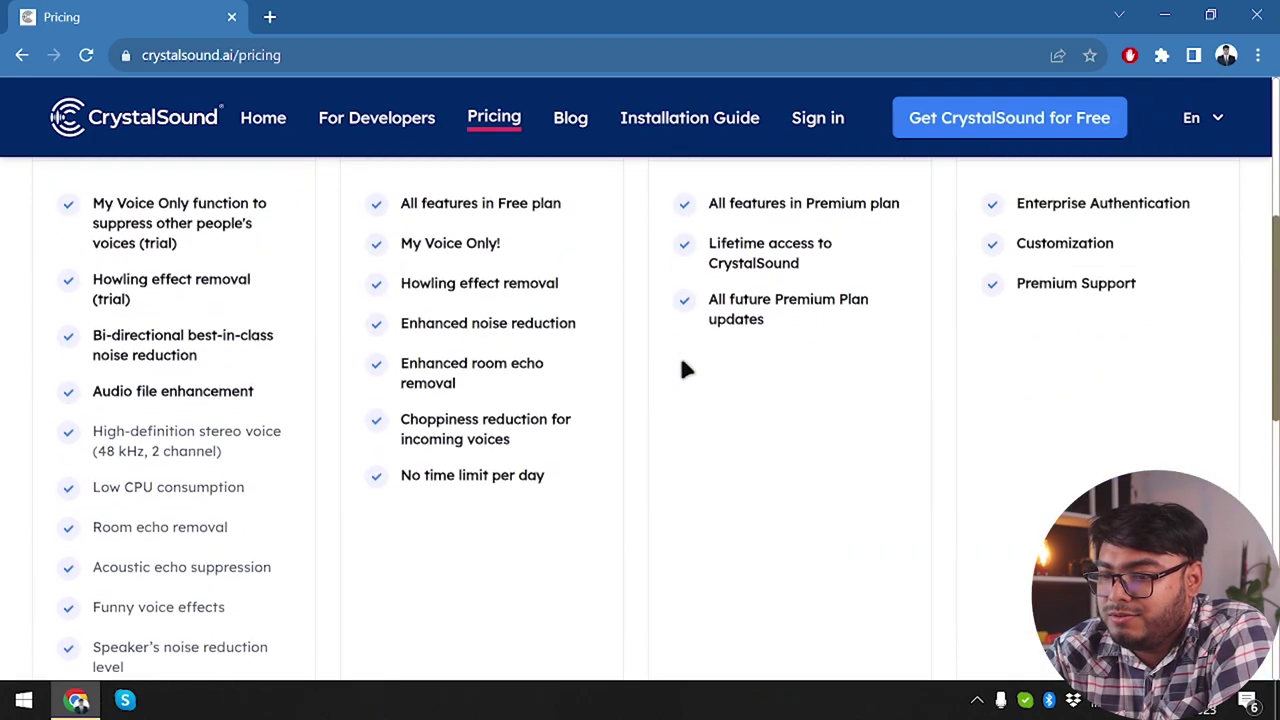
Step: Switch the pricing plans to monthly billing and review the Starter, Premium, Lifetime and Enterprise features
click(707, 340)
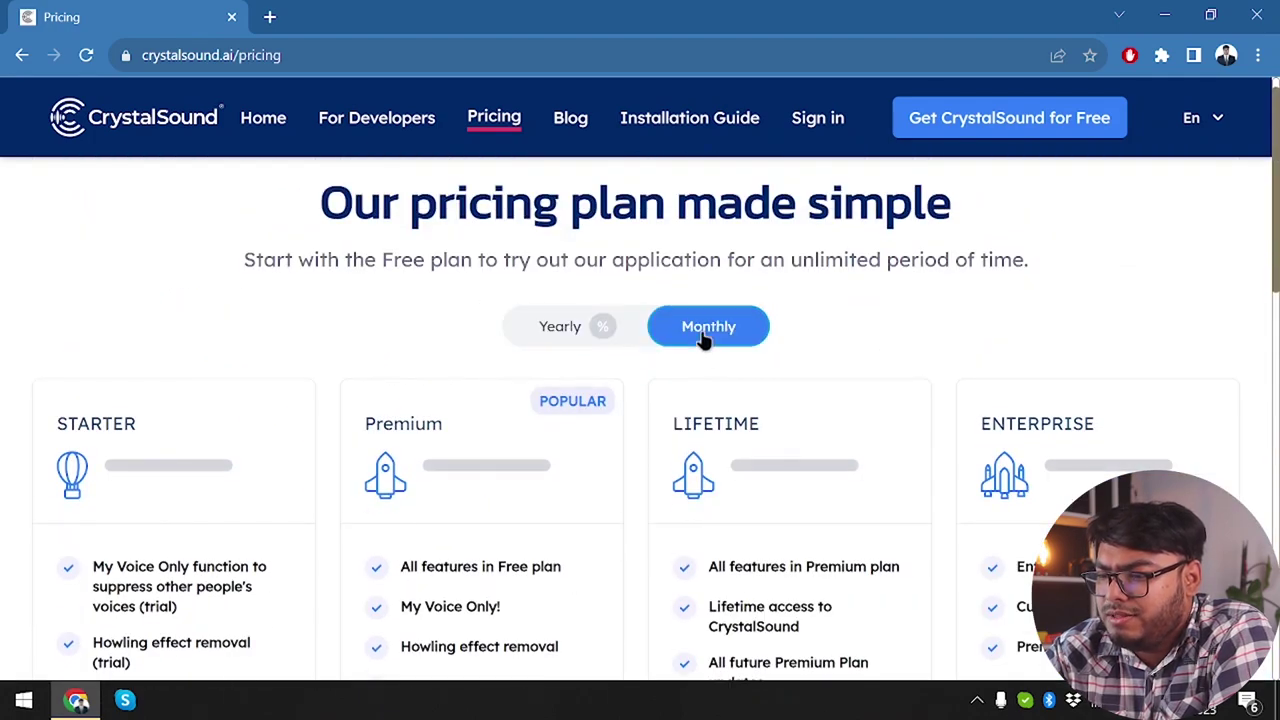
scroll(521, 466, down, 4)
scroll(510, 430, up, 2)
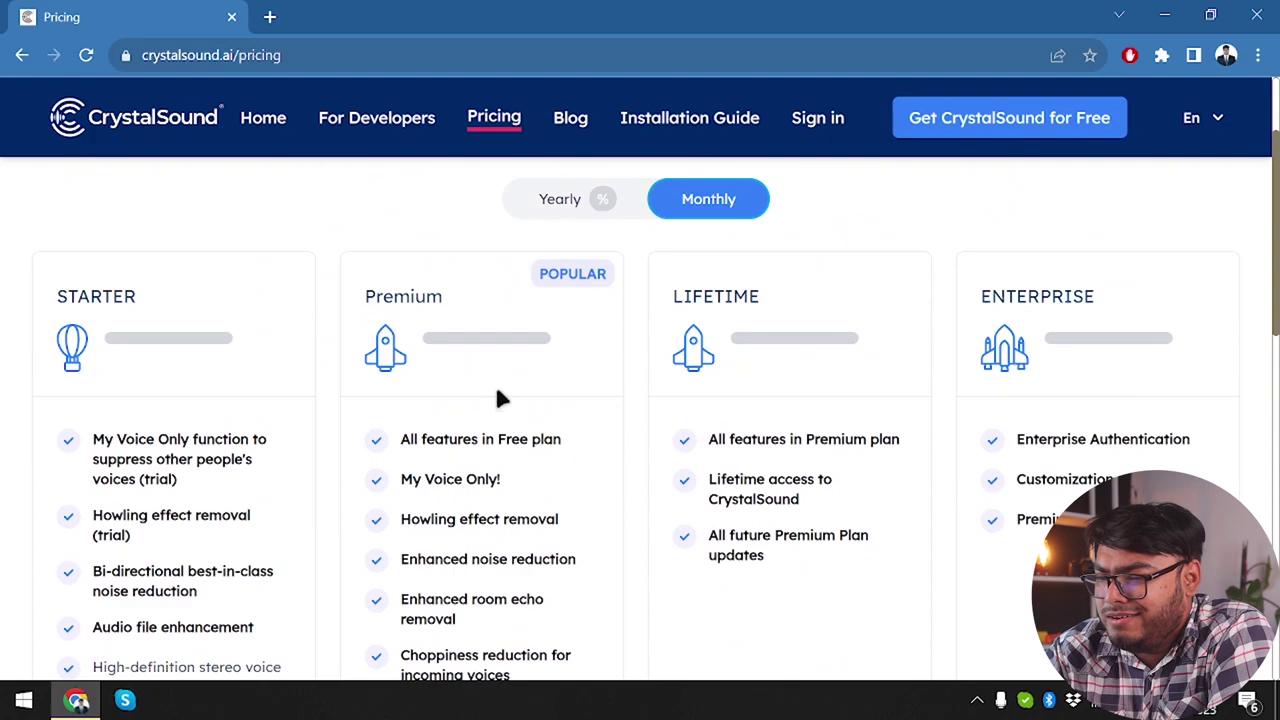
scroll(490, 530, down, 3)
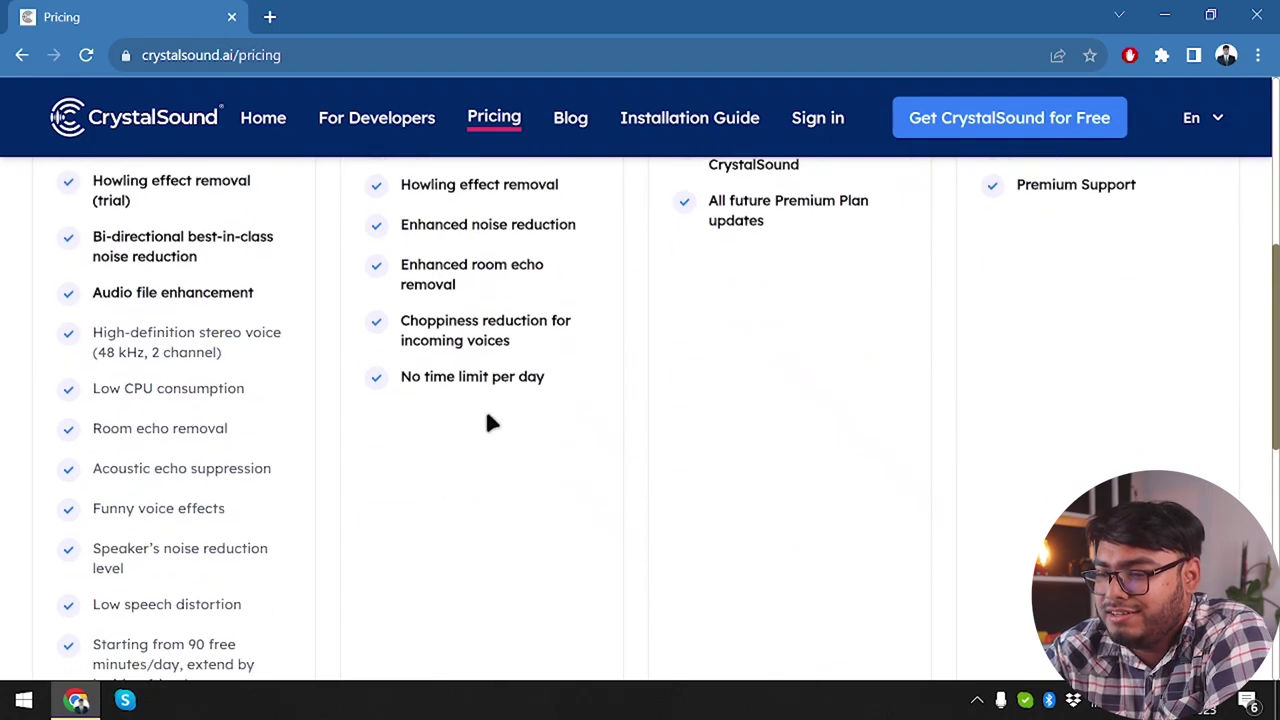
scroll(628, 210, down, 3)
scroll(628, 210, up, 9)
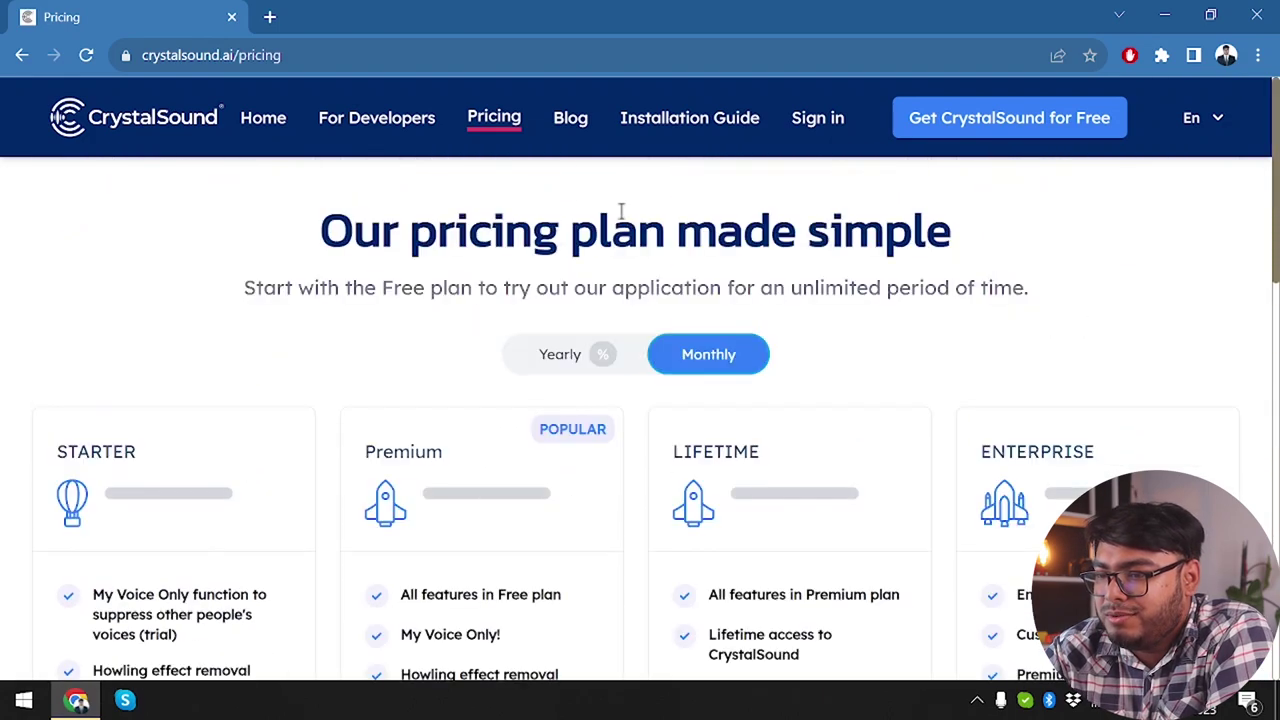
Step: Reload the pricing page and check the plan cards for their prices
click(86, 55)
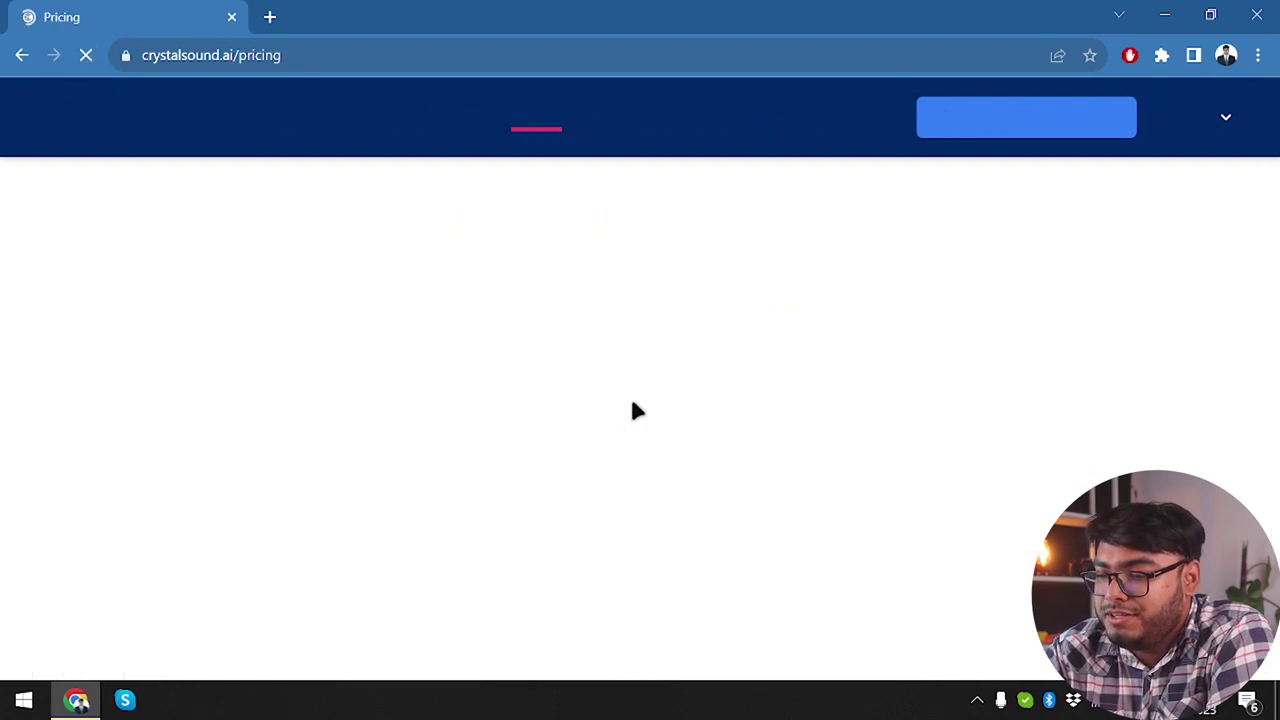
scroll(724, 364, down, 5)
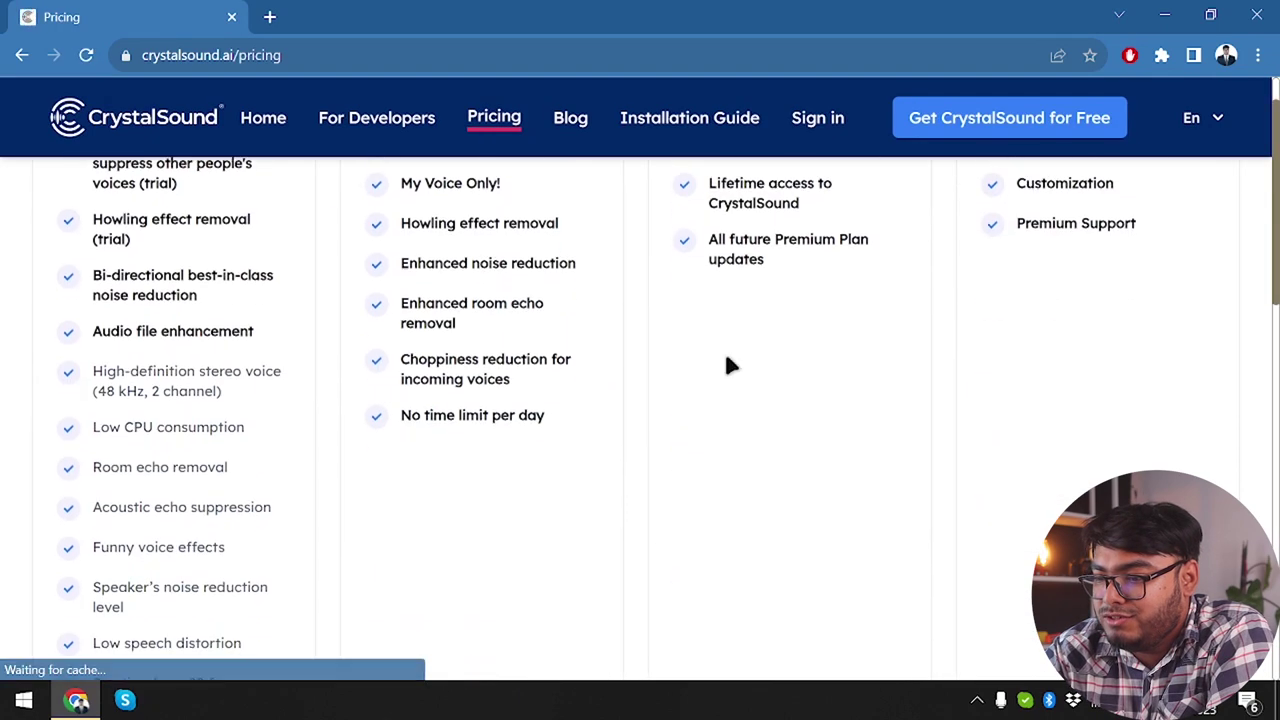
scroll(727, 366, up, 4)
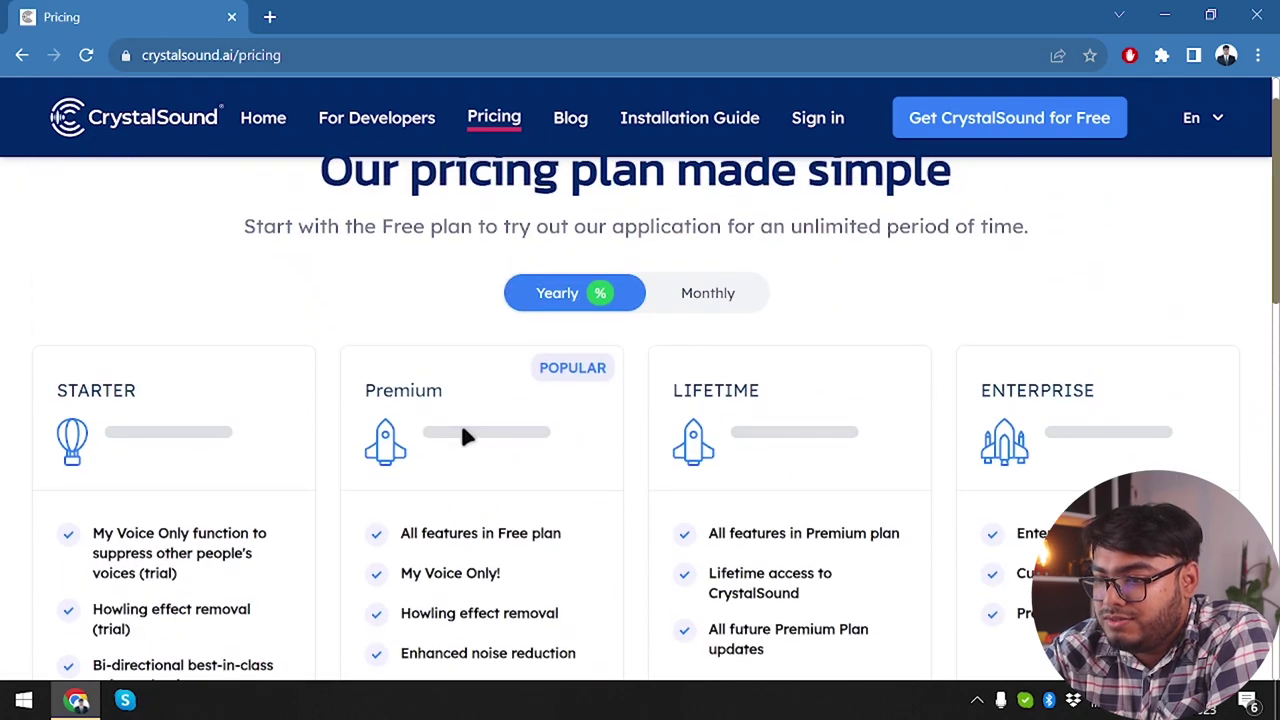
right_click(463, 436)
click(456, 437)
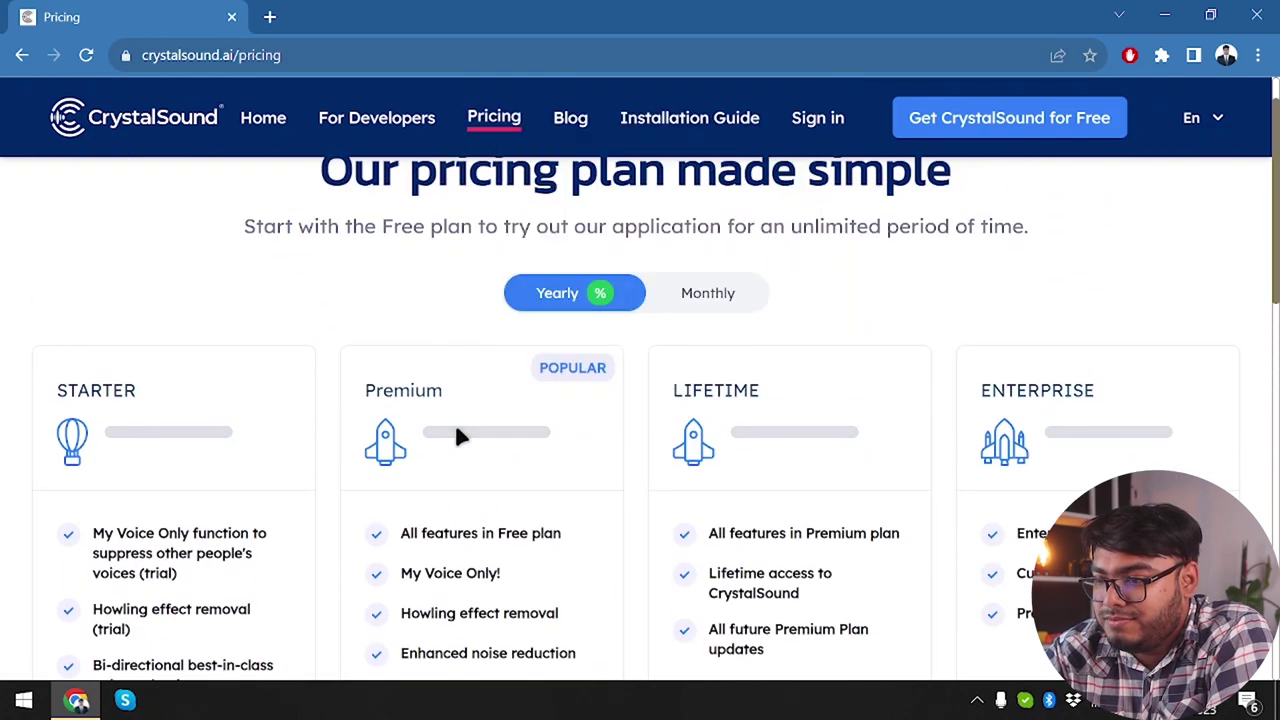
Step: Open the CrystalSound home page in a new tab and its AppSumo lifetime deal in another tab
right_click(88, 103)
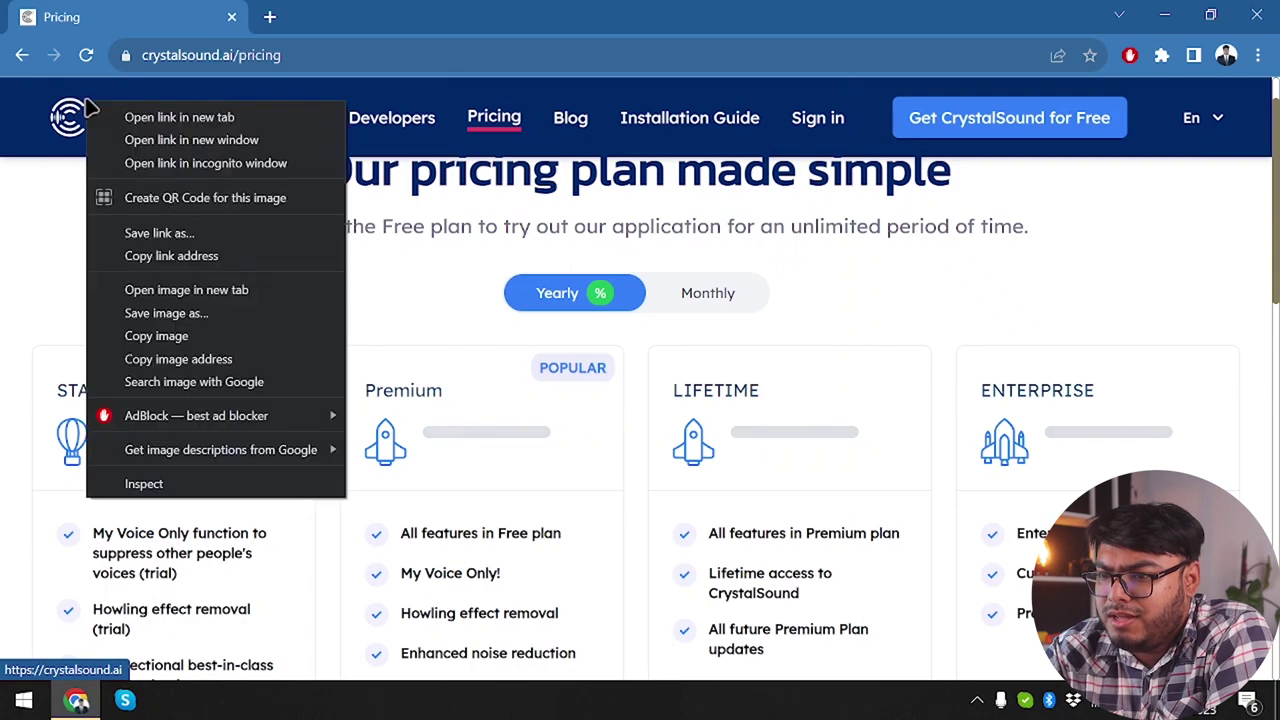
click(130, 117)
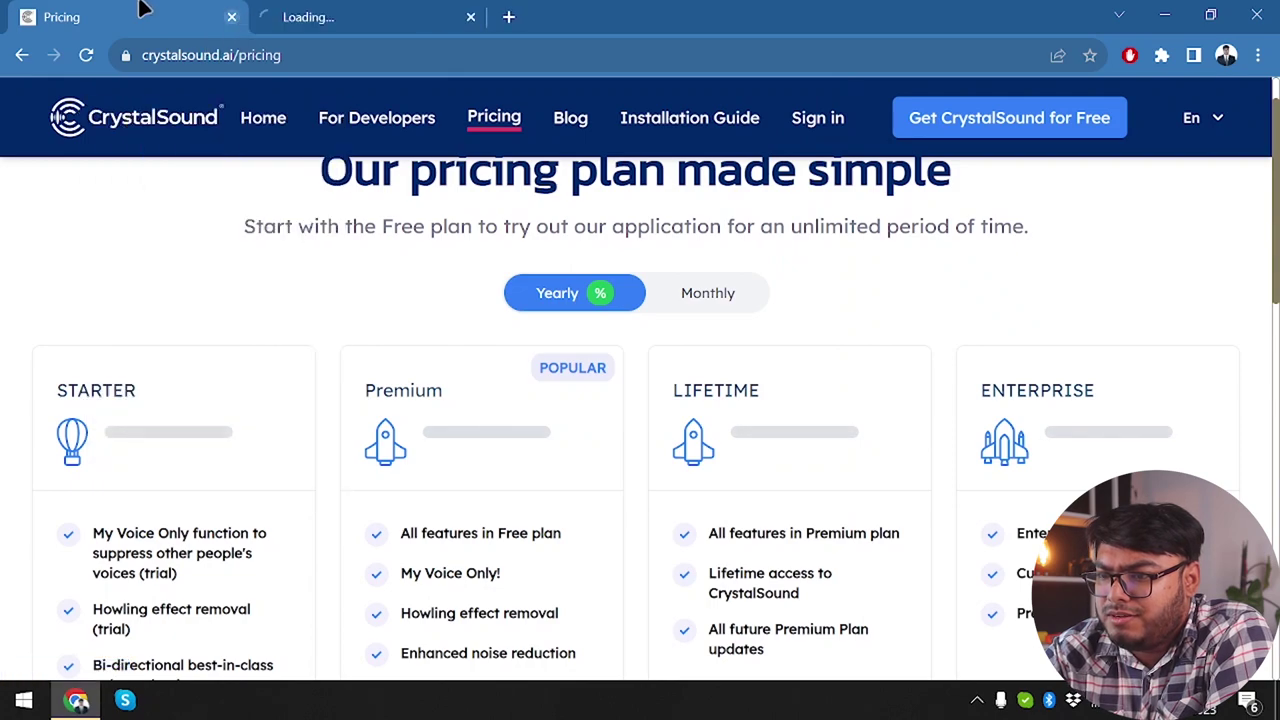
click(360, 10)
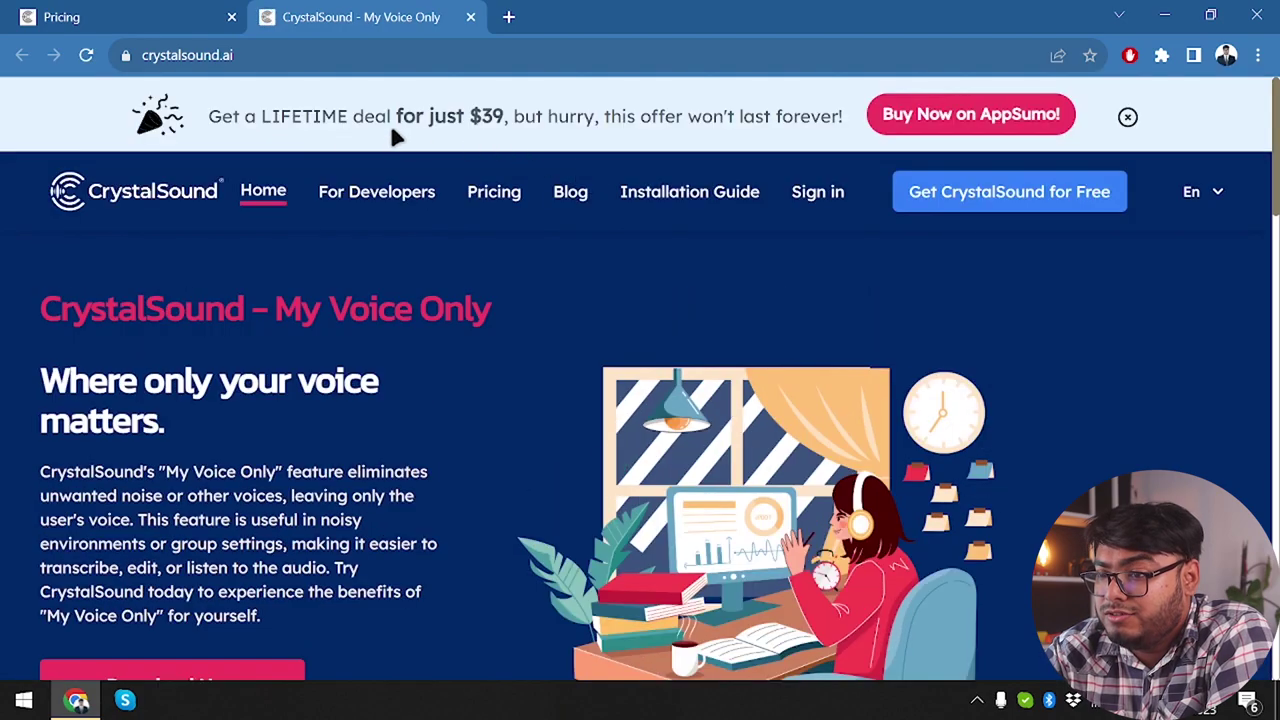
middle_click(910, 131)
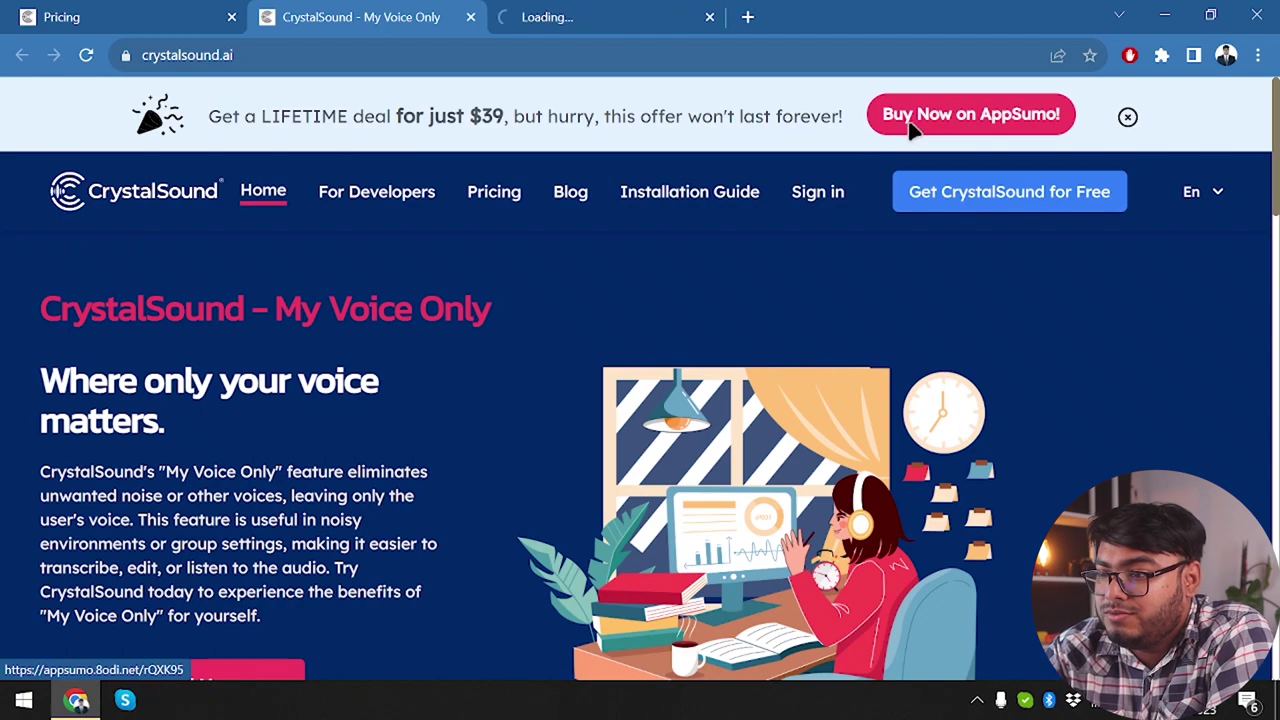
Step: Open the pricing page in the second tab and set its plans to monthly billing
click(487, 190)
scroll(452, 320, down, 2)
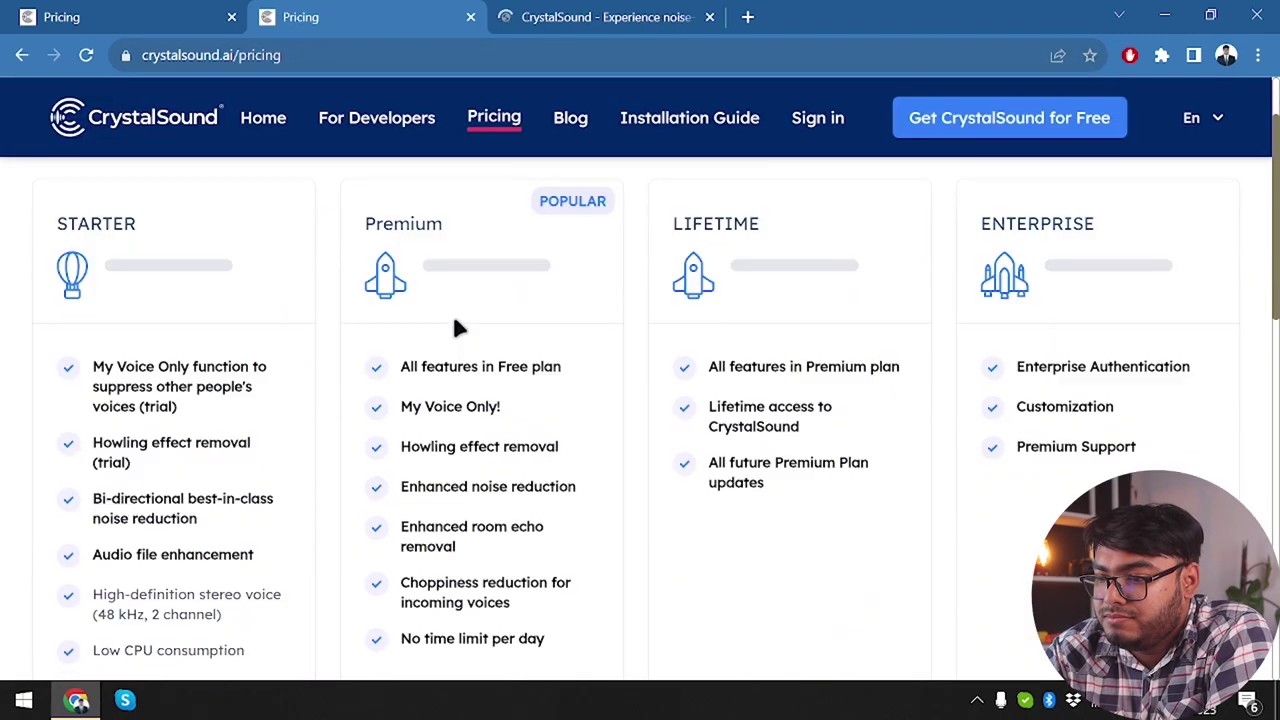
scroll(630, 345, up, 2)
click(700, 300)
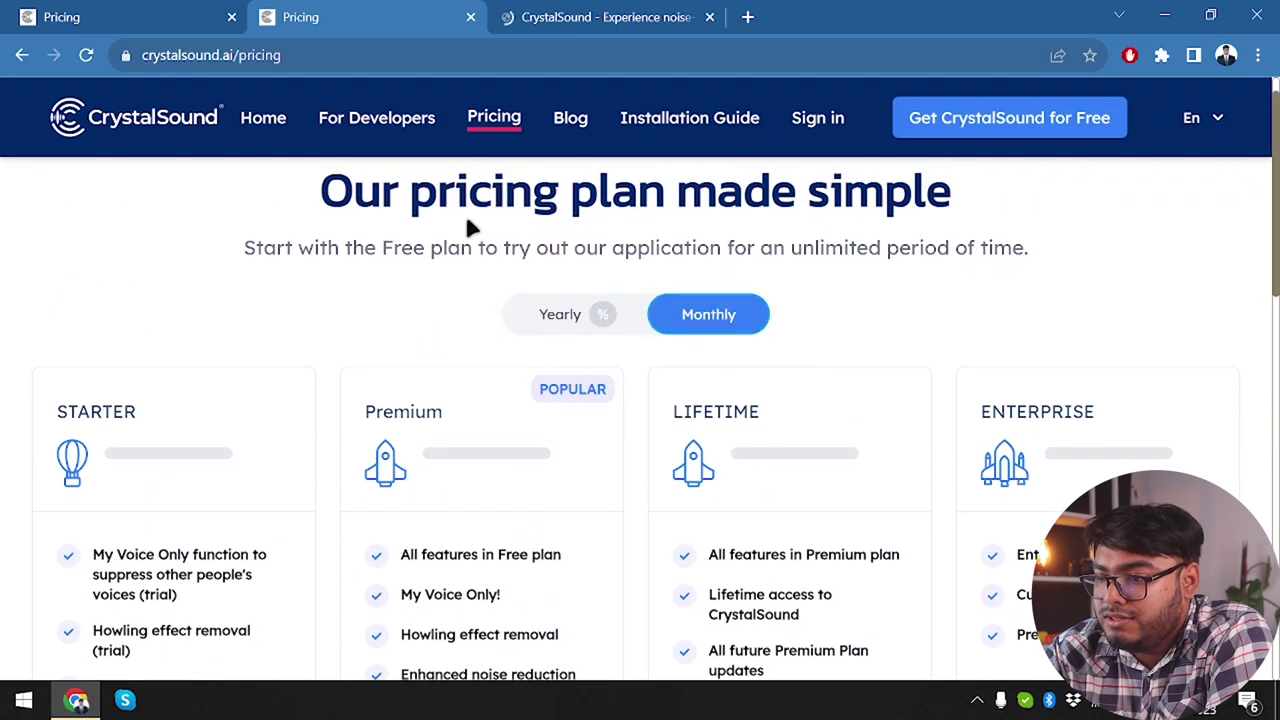
Step: Compare the two pricing tabs, close the duplicate one and return to the original pricing page
click(146, 10)
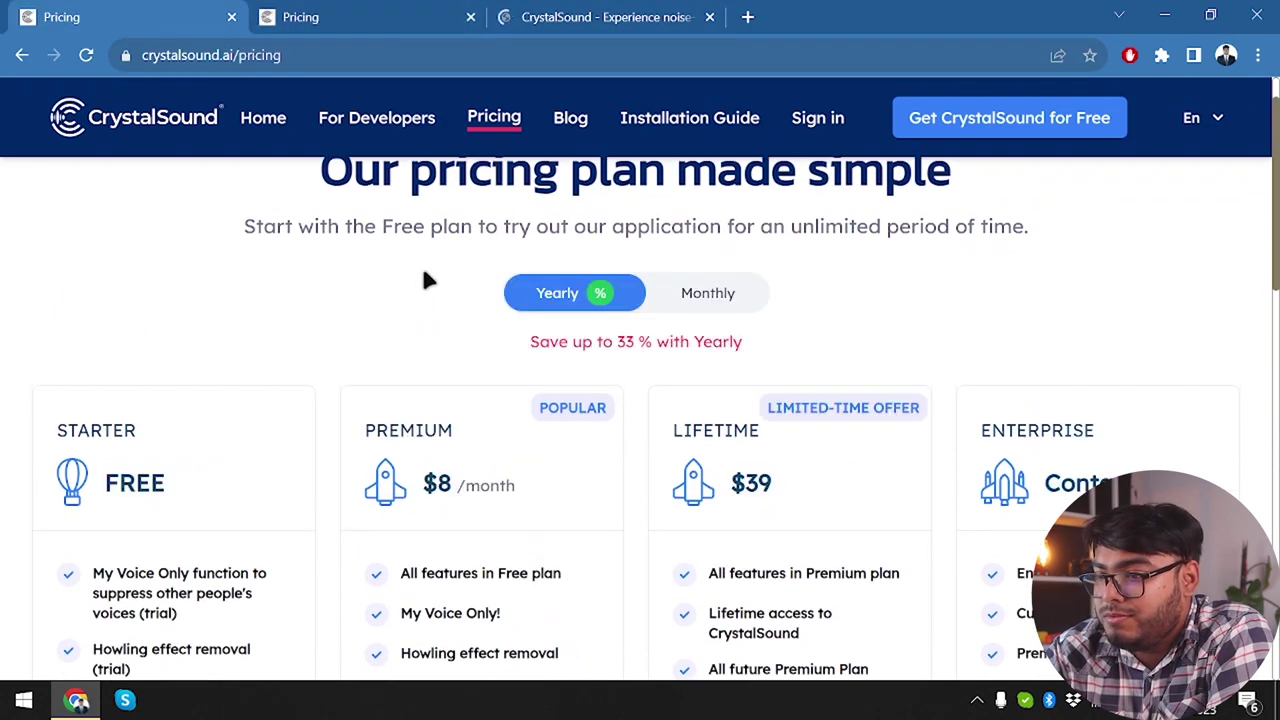
click(387, 10)
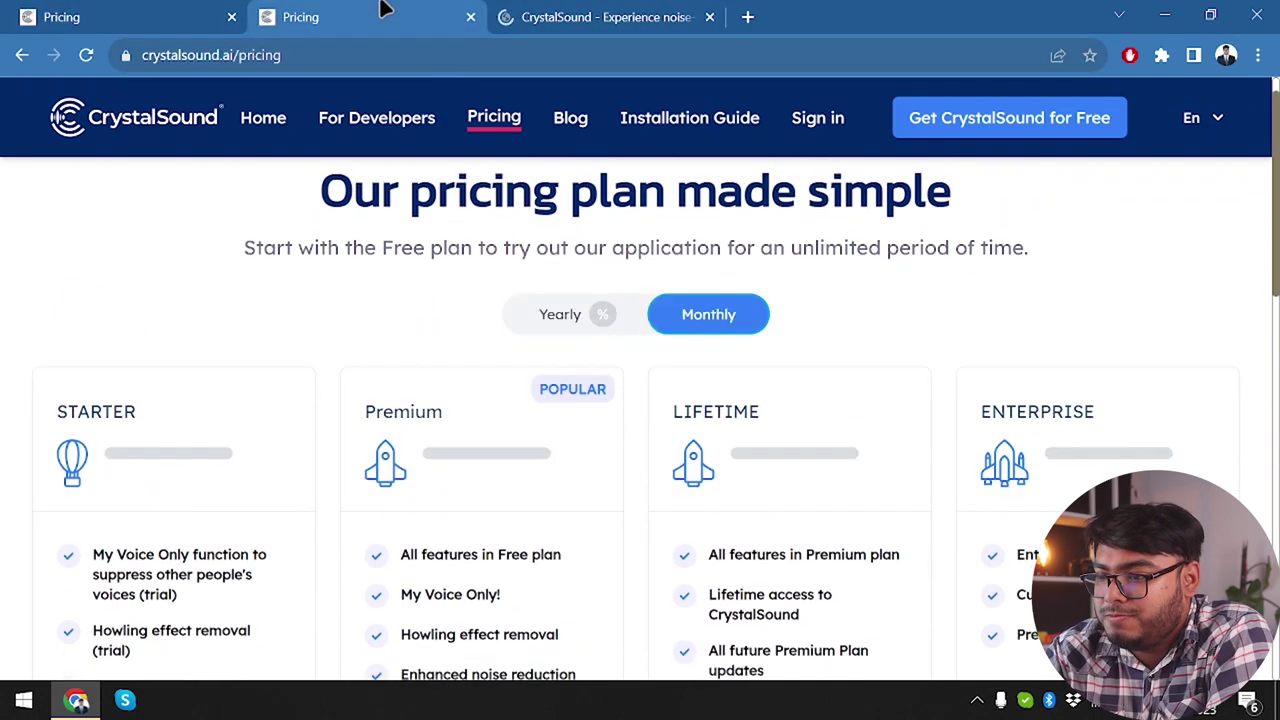
click(471, 18)
click(168, 12)
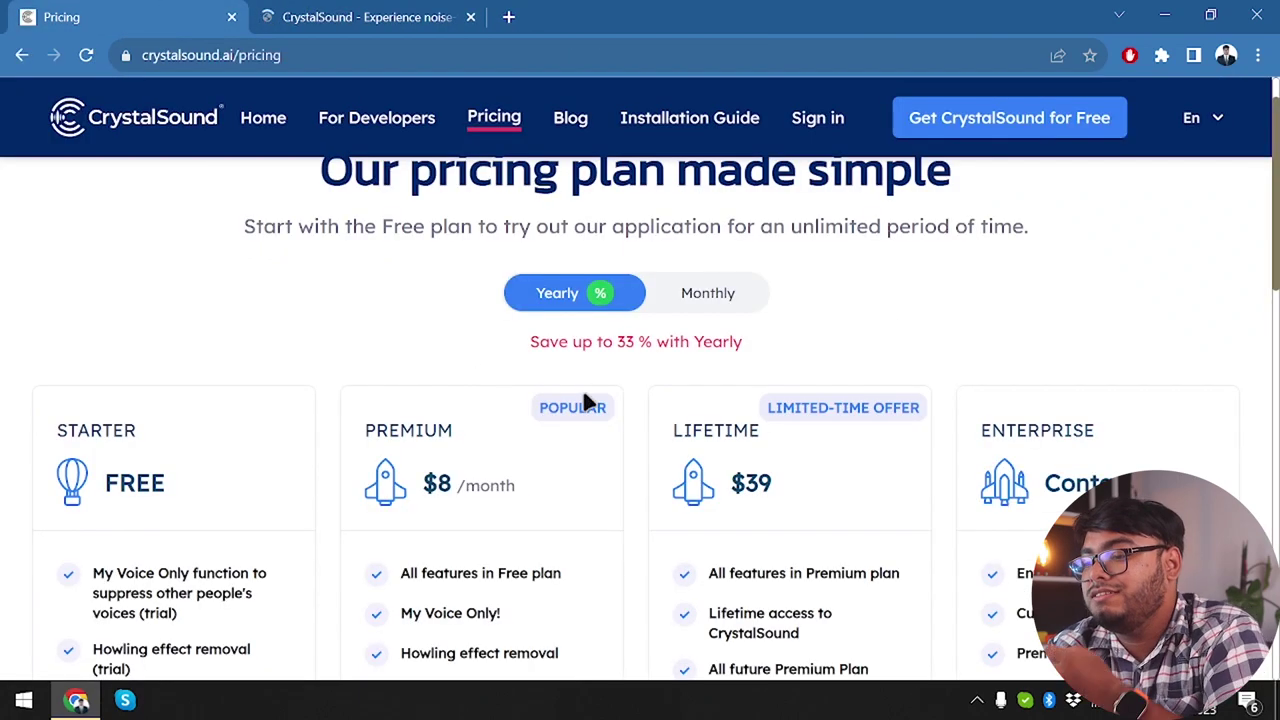
Step: Examine the free Starter plan's full feature list on the pricing page, down to its daily minutes allowance
right_click(40, 420)
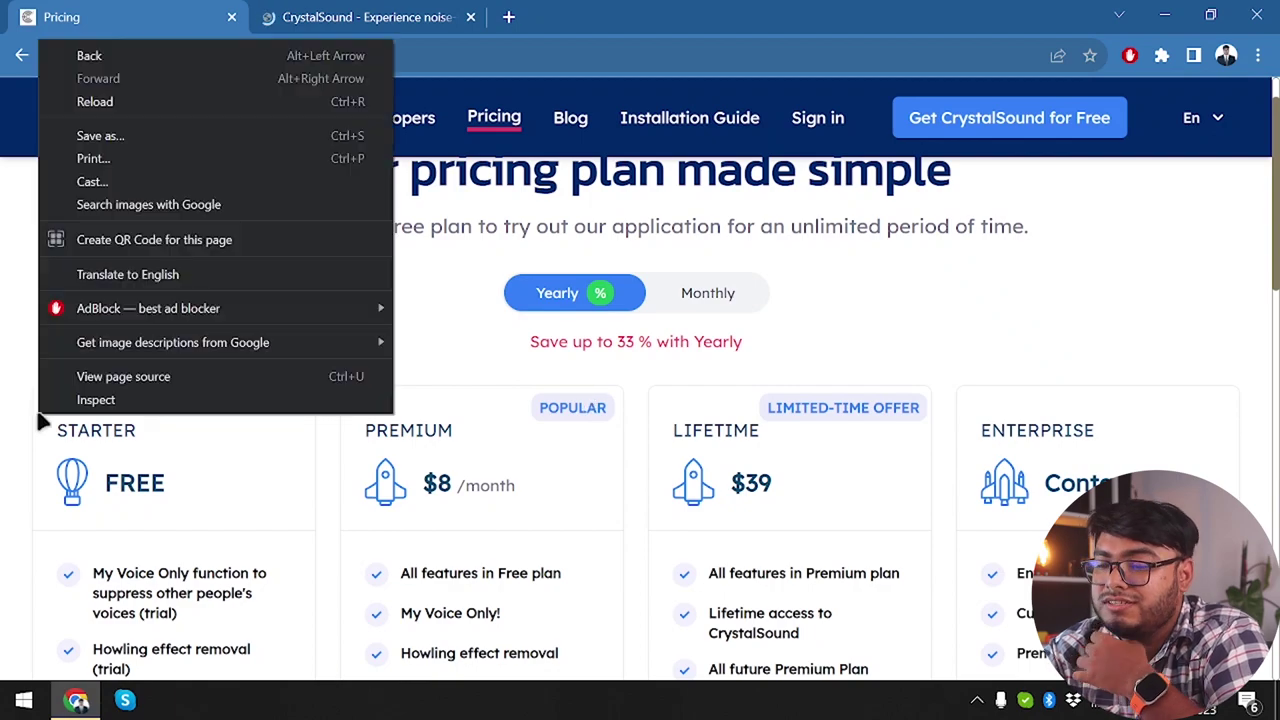
click(112, 484)
scroll(112, 484, down, 2)
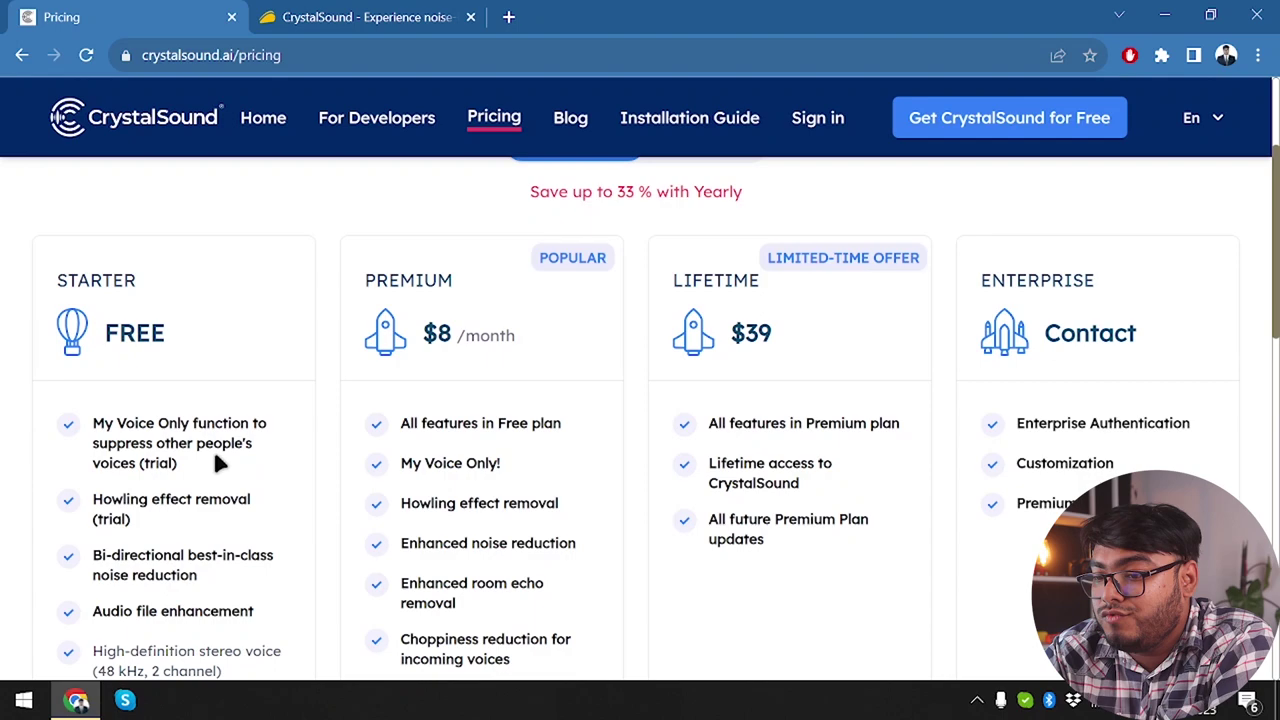
scroll(218, 462, down, 1)
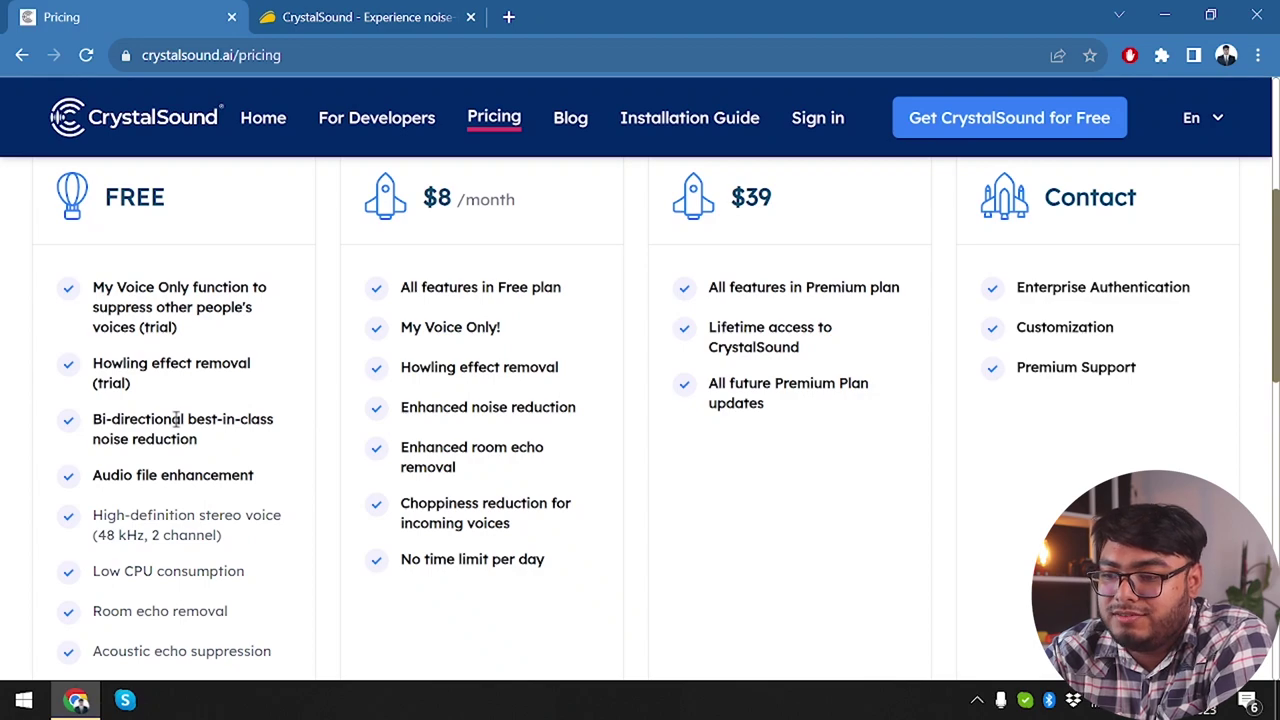
scroll(176, 419, down, 1)
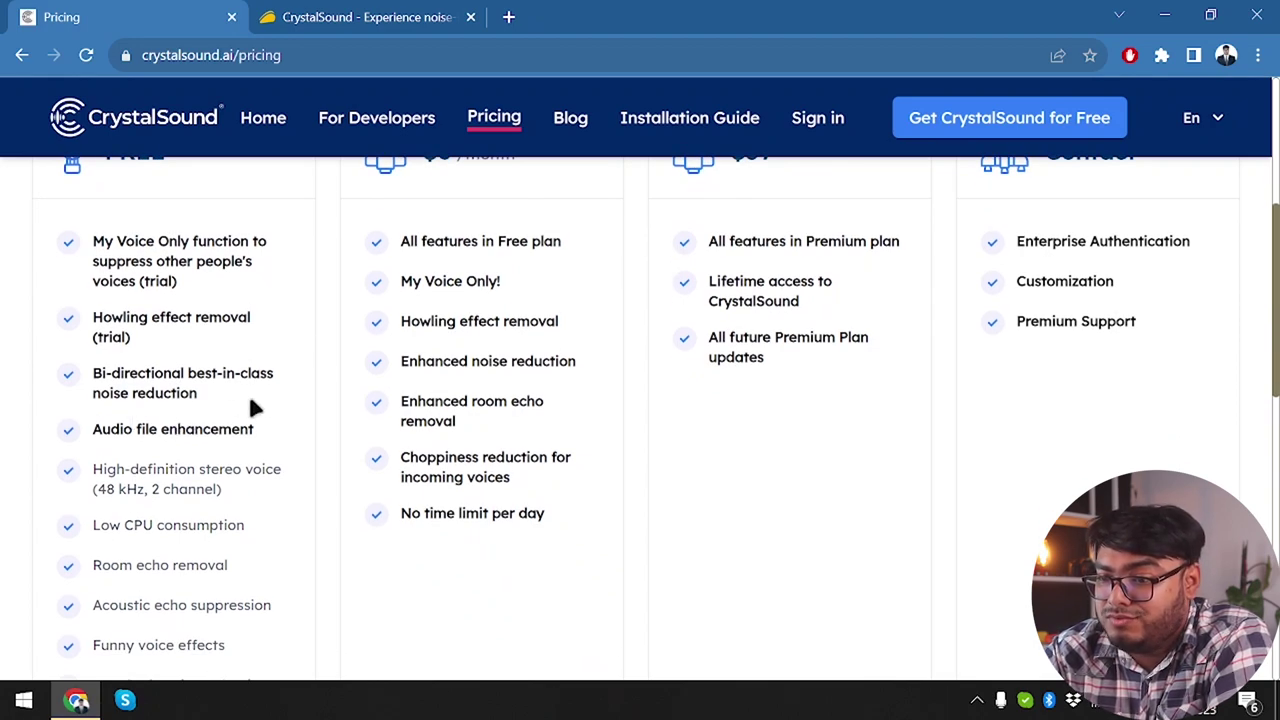
scroll(154, 440, down, 5)
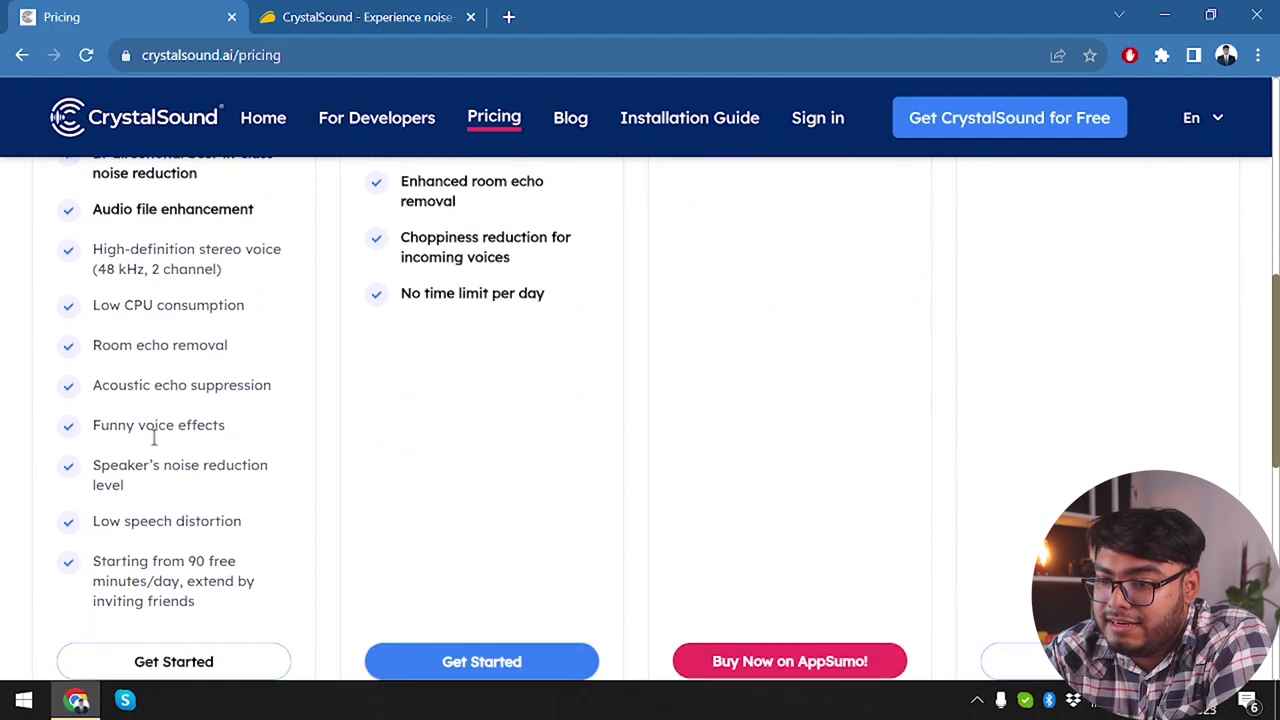
scroll(151, 431, down, 5)
scroll(151, 440, up, 1)
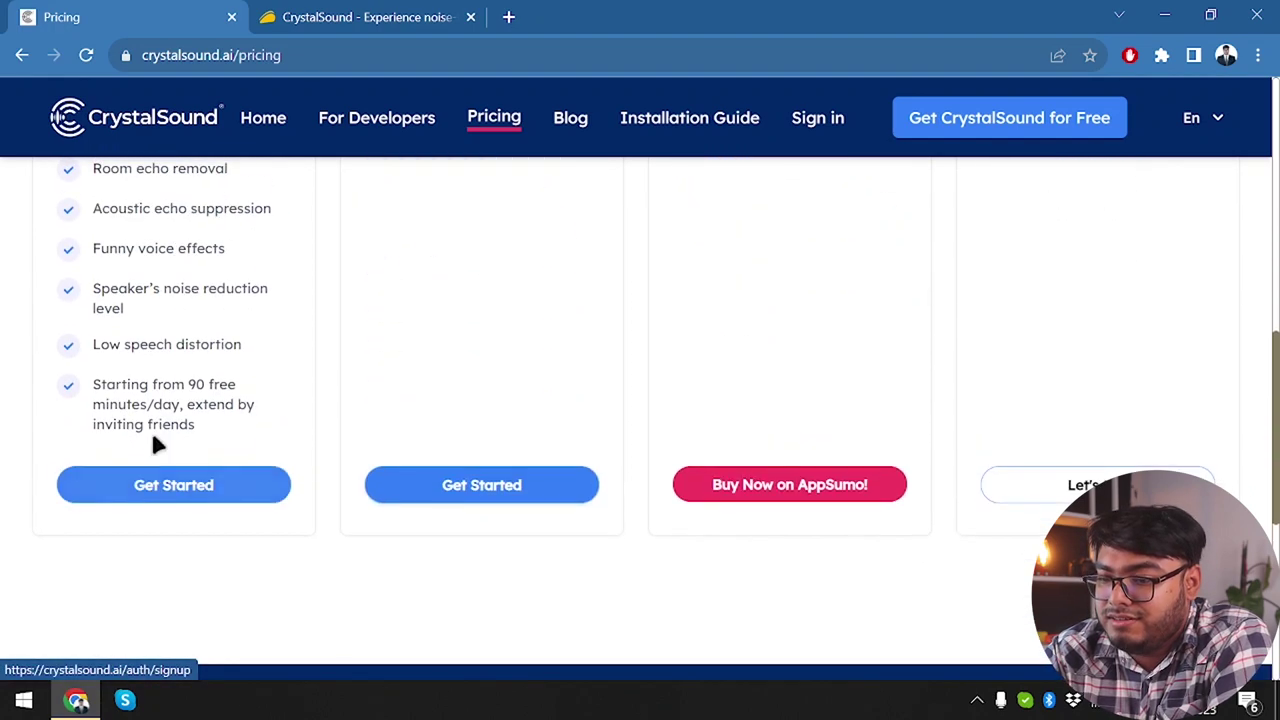
Step: Compare the Premium and Lifetime plans' prices and features with the Starter plan on the pricing page
scroll(154, 471, up, 6)
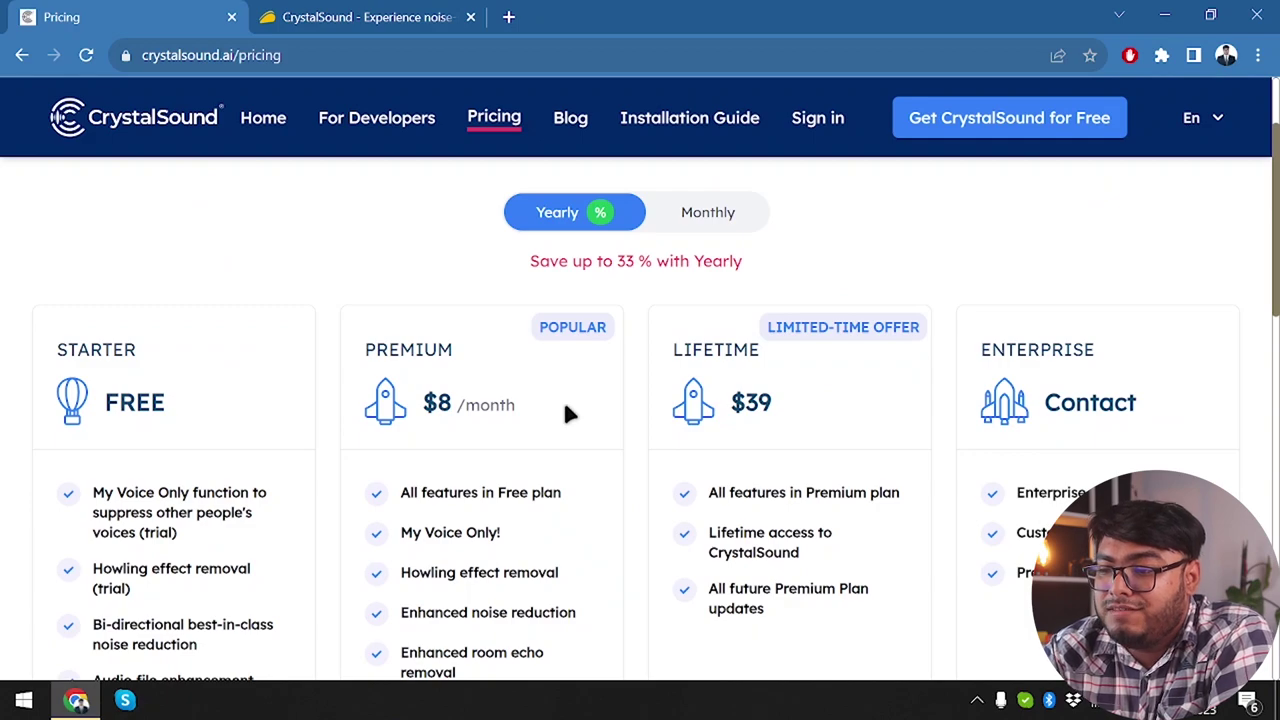
scroll(565, 407, down, 1)
scroll(565, 407, up, 1)
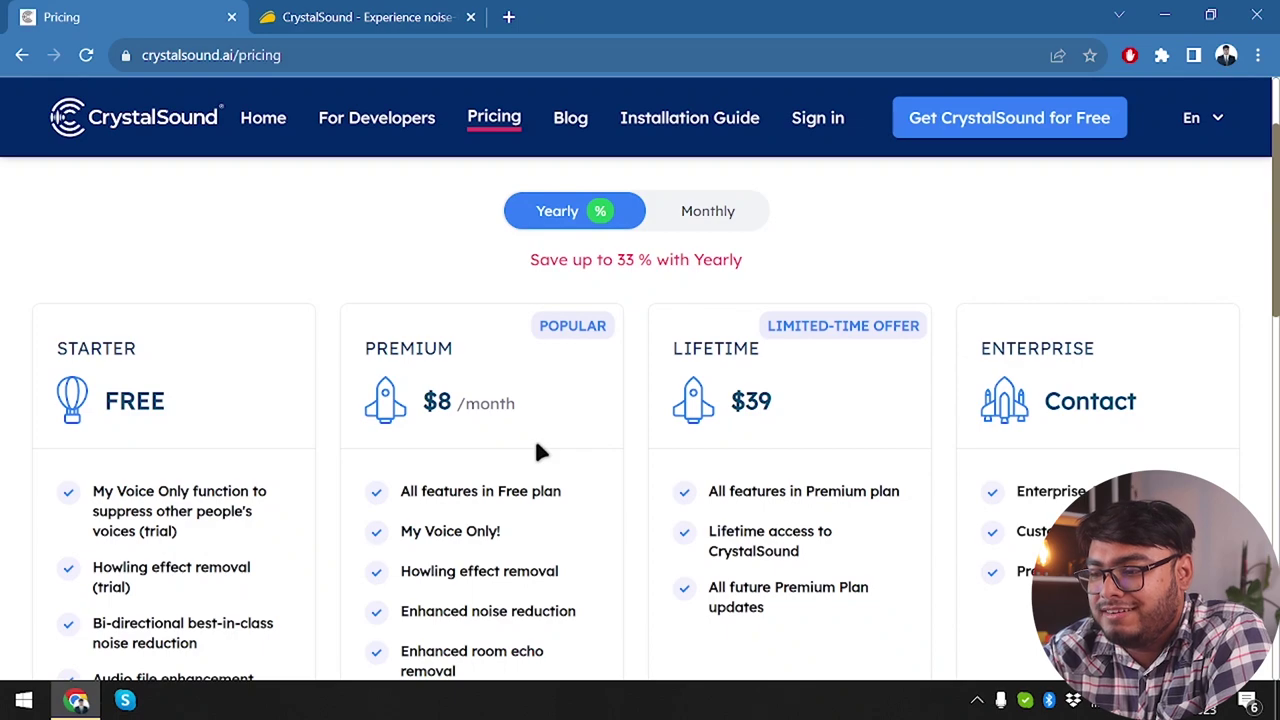
scroll(806, 471, up, 1)
scroll(806, 471, down, 5)
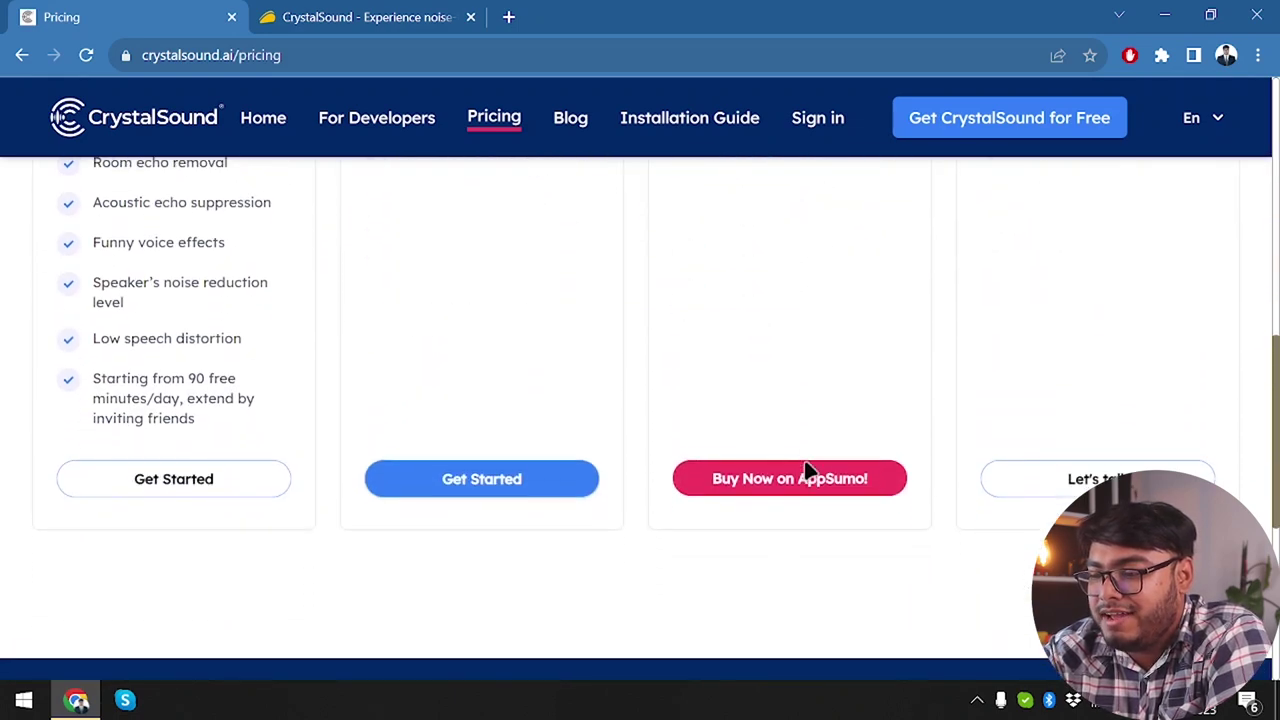
scroll(806, 470, up, 5)
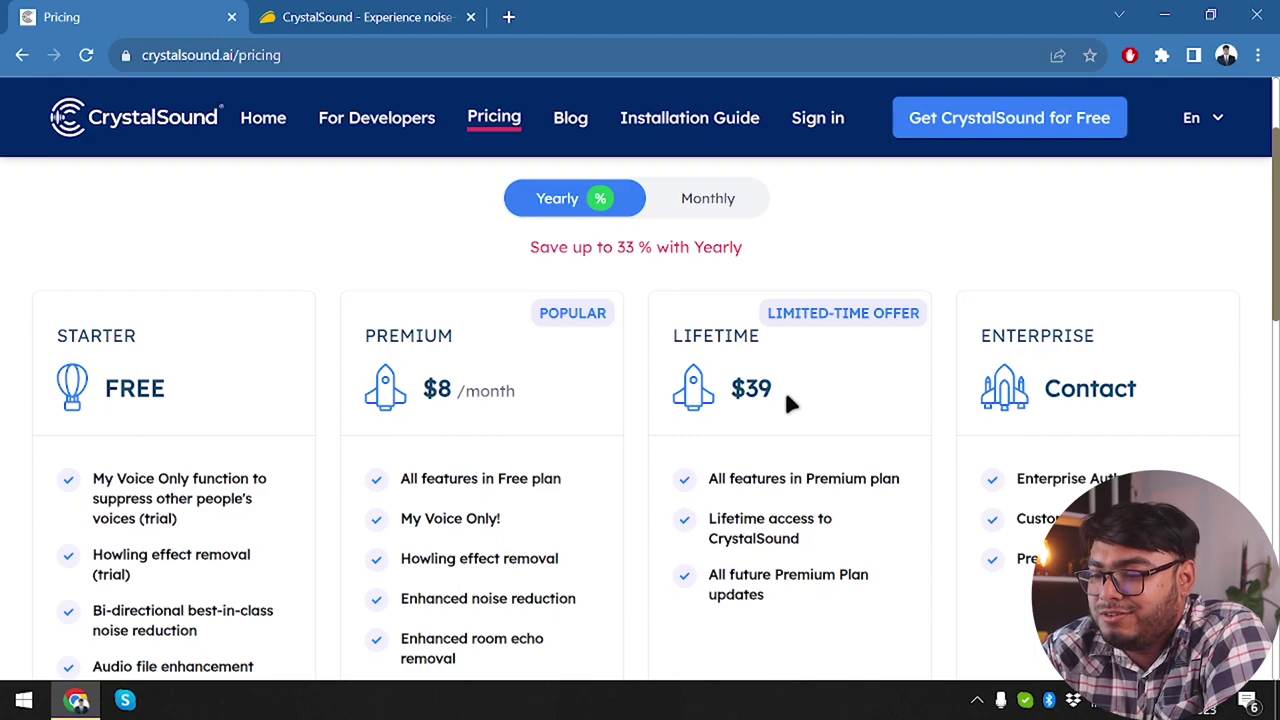
Step: Examine the CrystalSound lifetime deal on AppSumo, from price and integrations to the deal terms and conditions, and close its tab
click(368, 14)
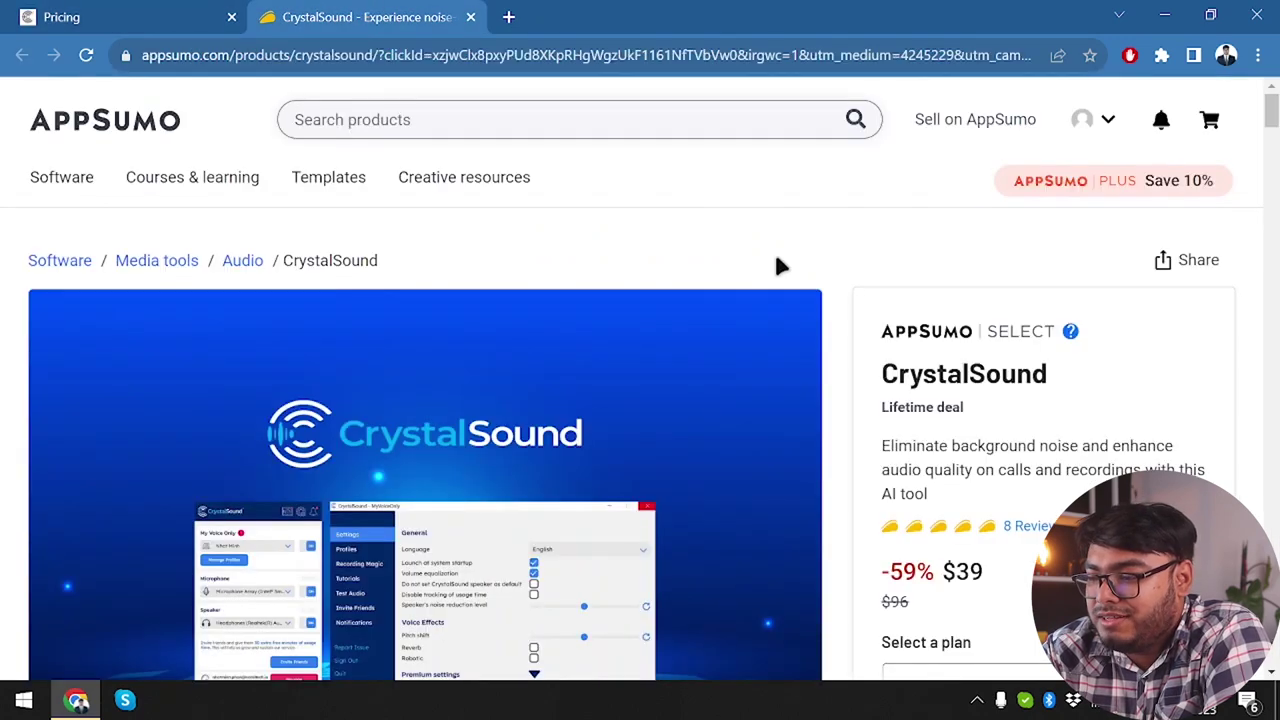
scroll(929, 397, down, 2)
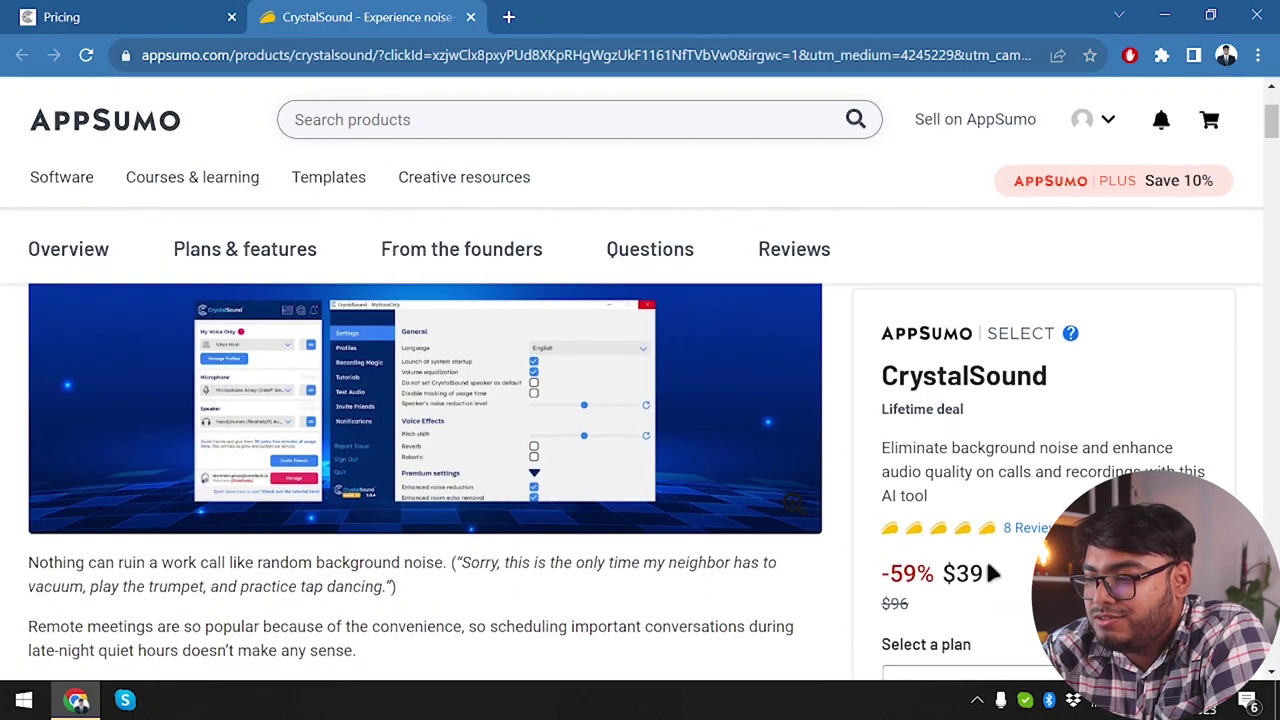
scroll(975, 585, down, 2)
scroll(972, 590, down, 2)
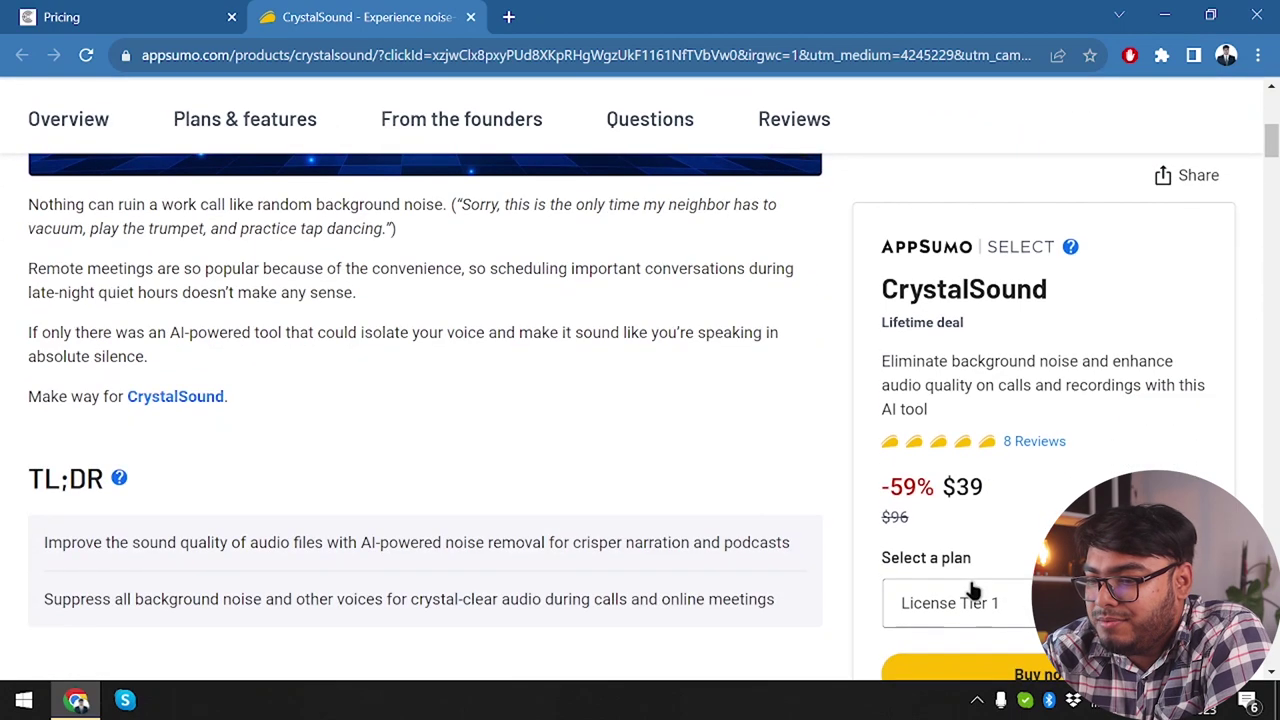
scroll(366, 446, down, 5)
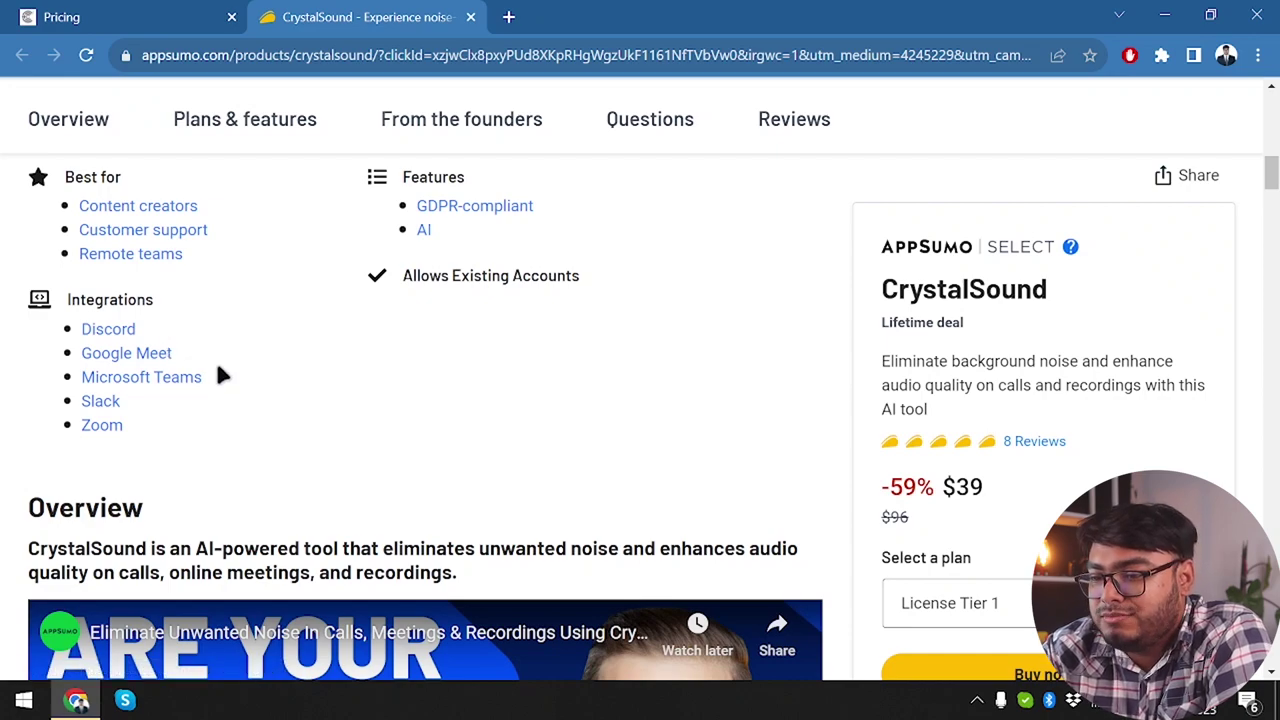
scroll(218, 375, down, 12)
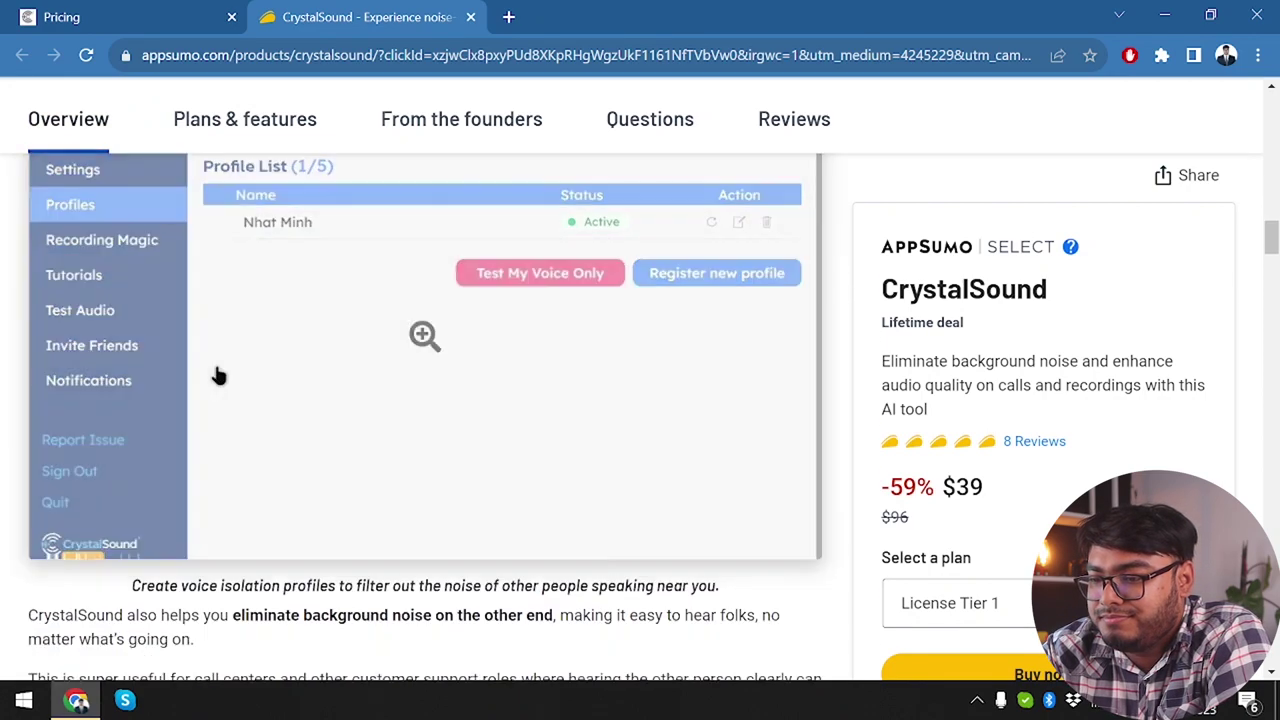
scroll(218, 375, down, 7)
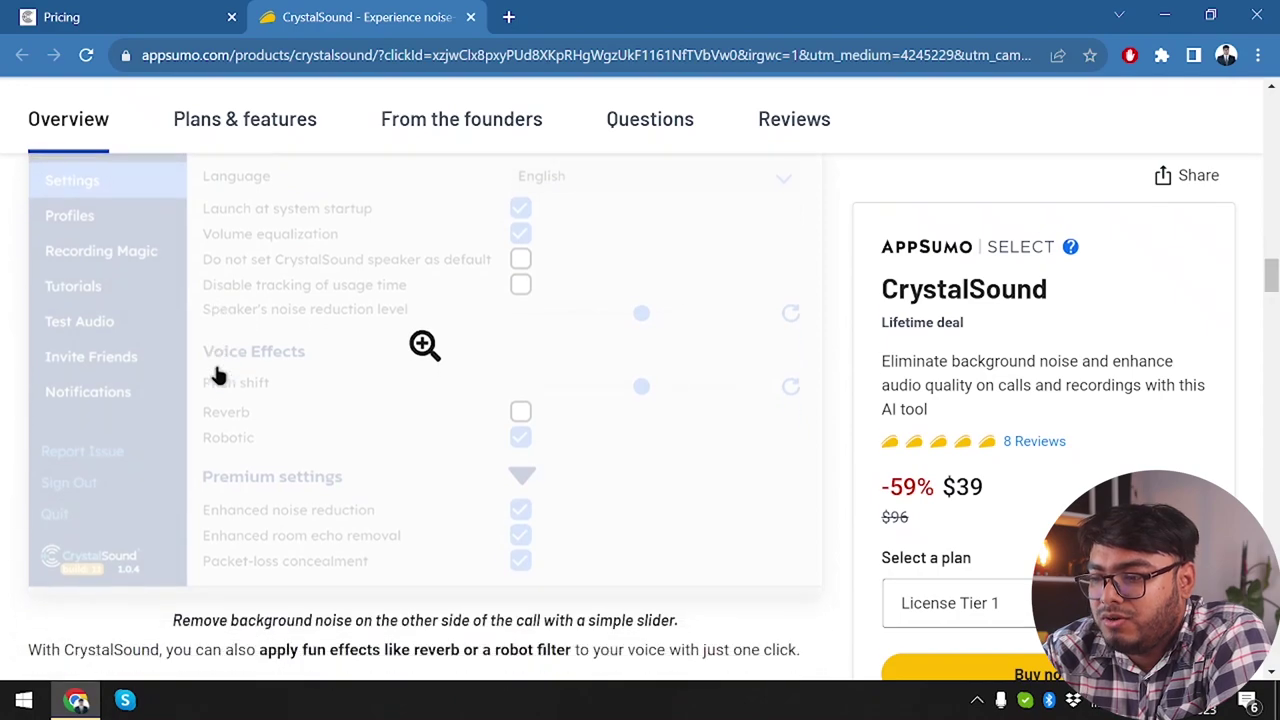
scroll(218, 375, down, 15)
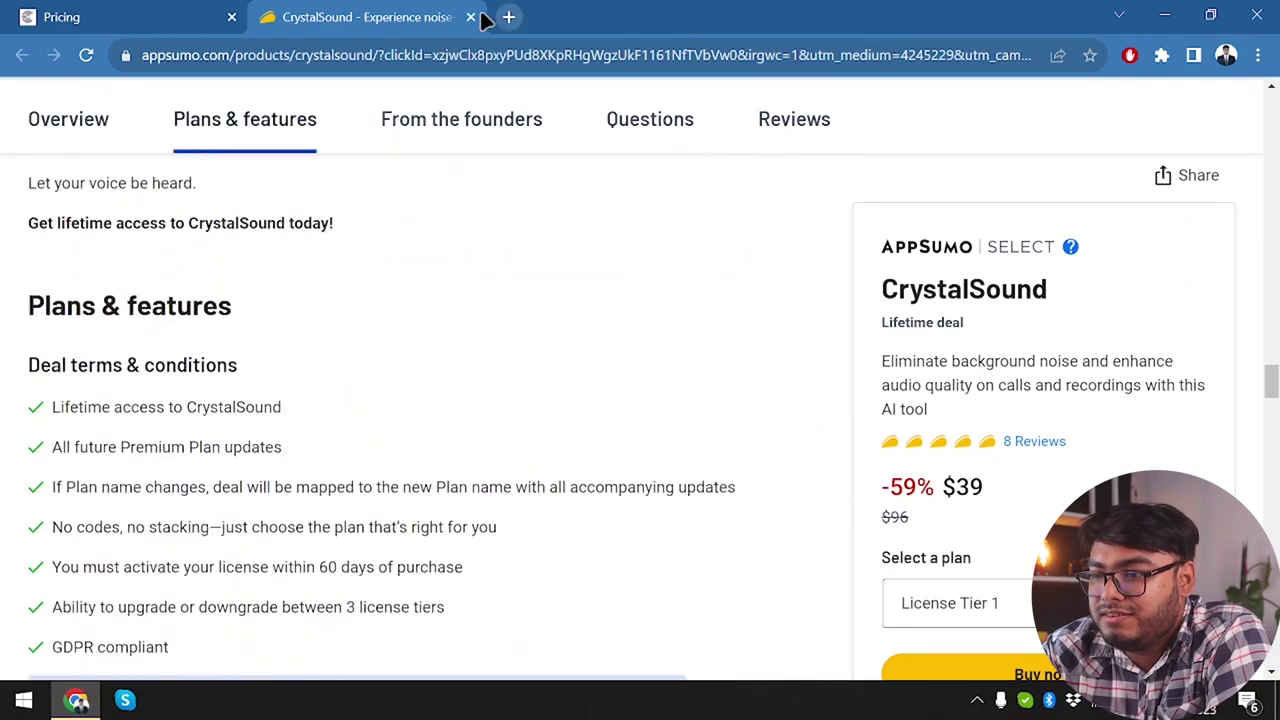
click(471, 17)
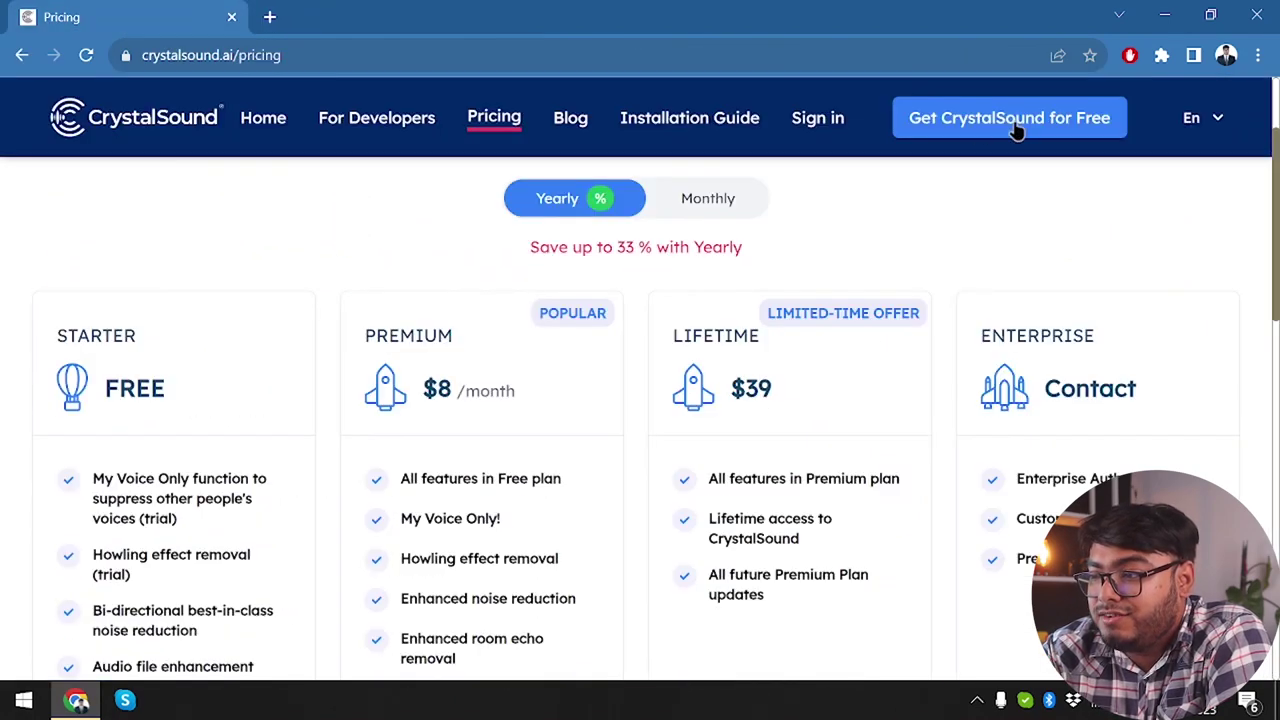
Step: Create a free CrystalSound account by signing in with a Google account
click(1048, 128)
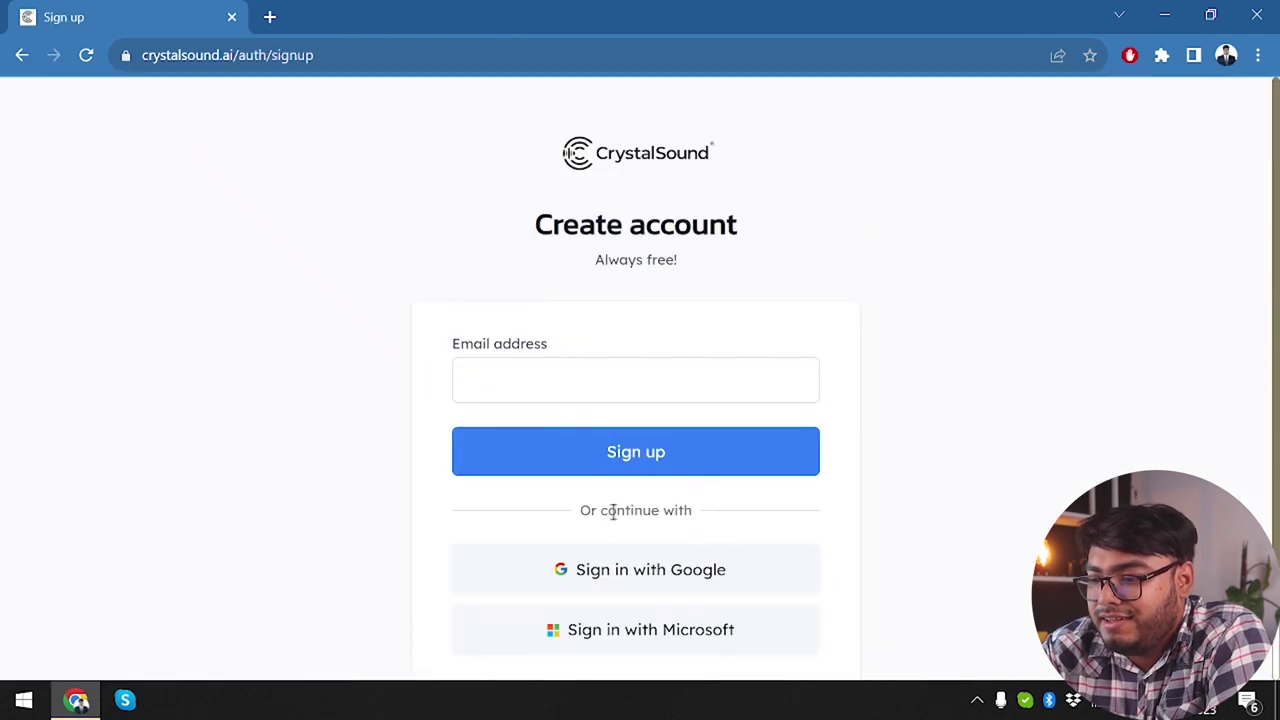
scroll(680, 571, down, 1)
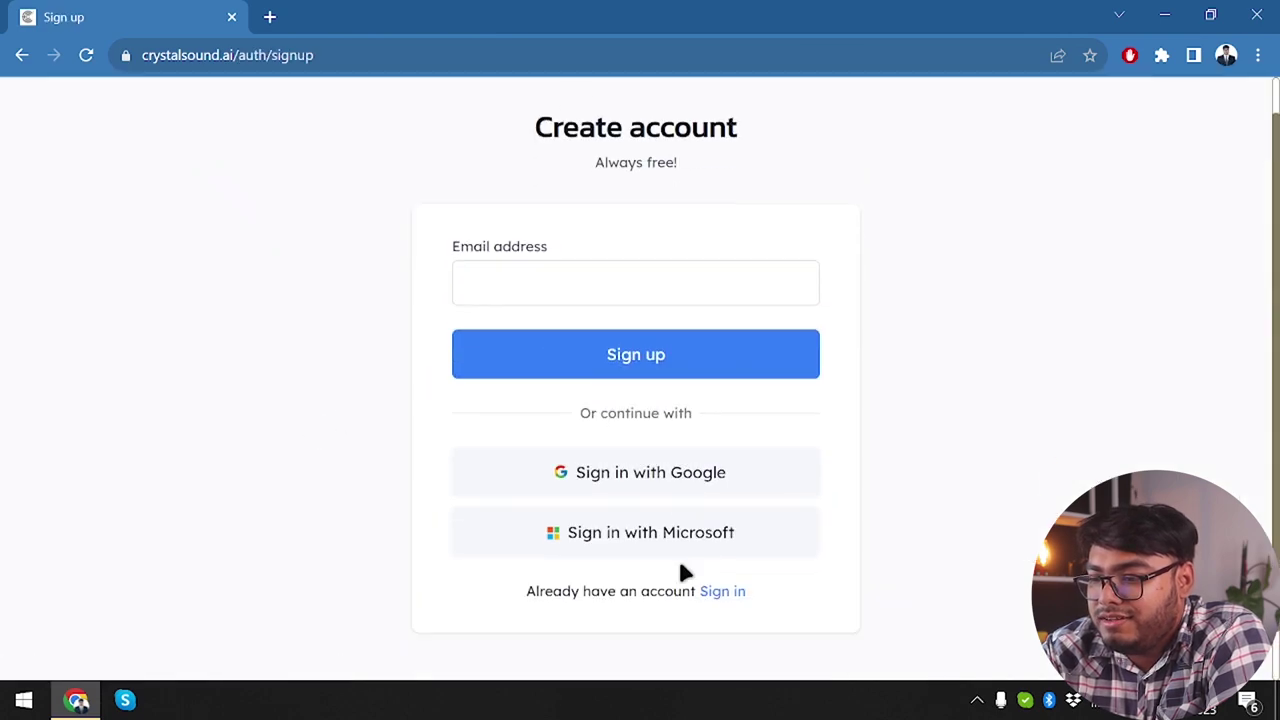
click(627, 480)
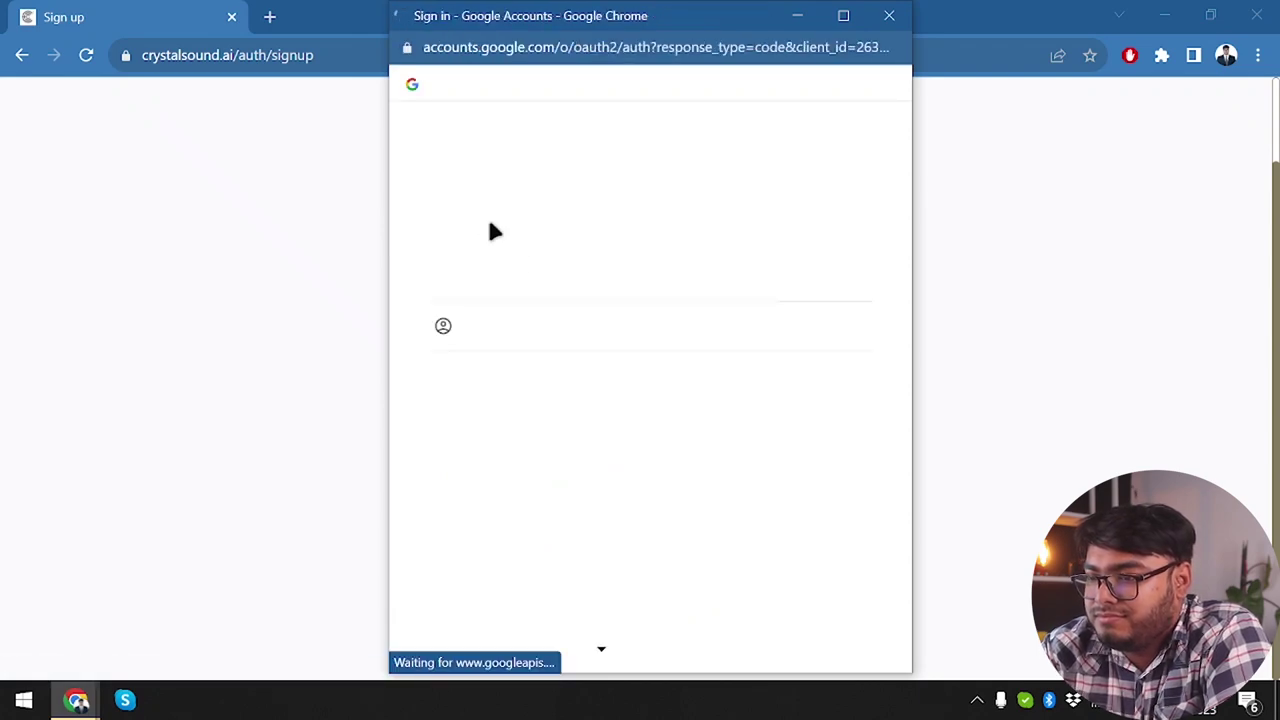
click(531, 277)
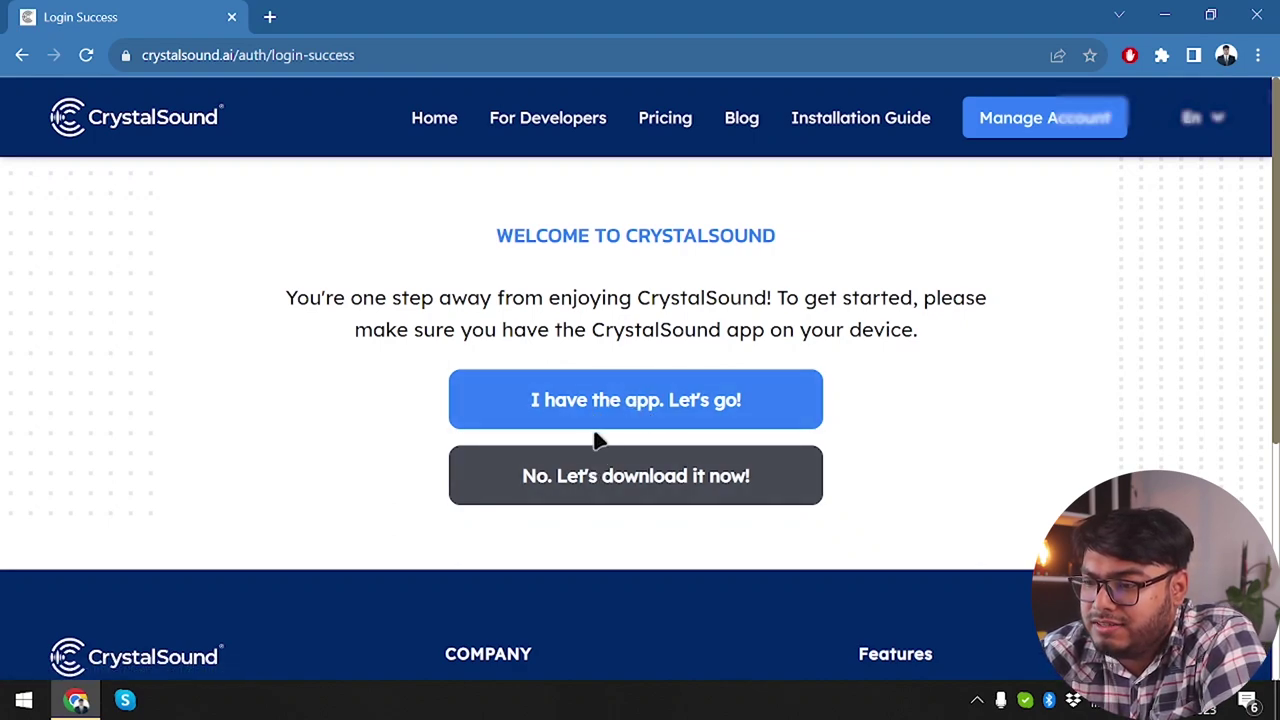
Step: Download the CrystalSound app for Windows and check its progress in the recent downloads
click(603, 474)
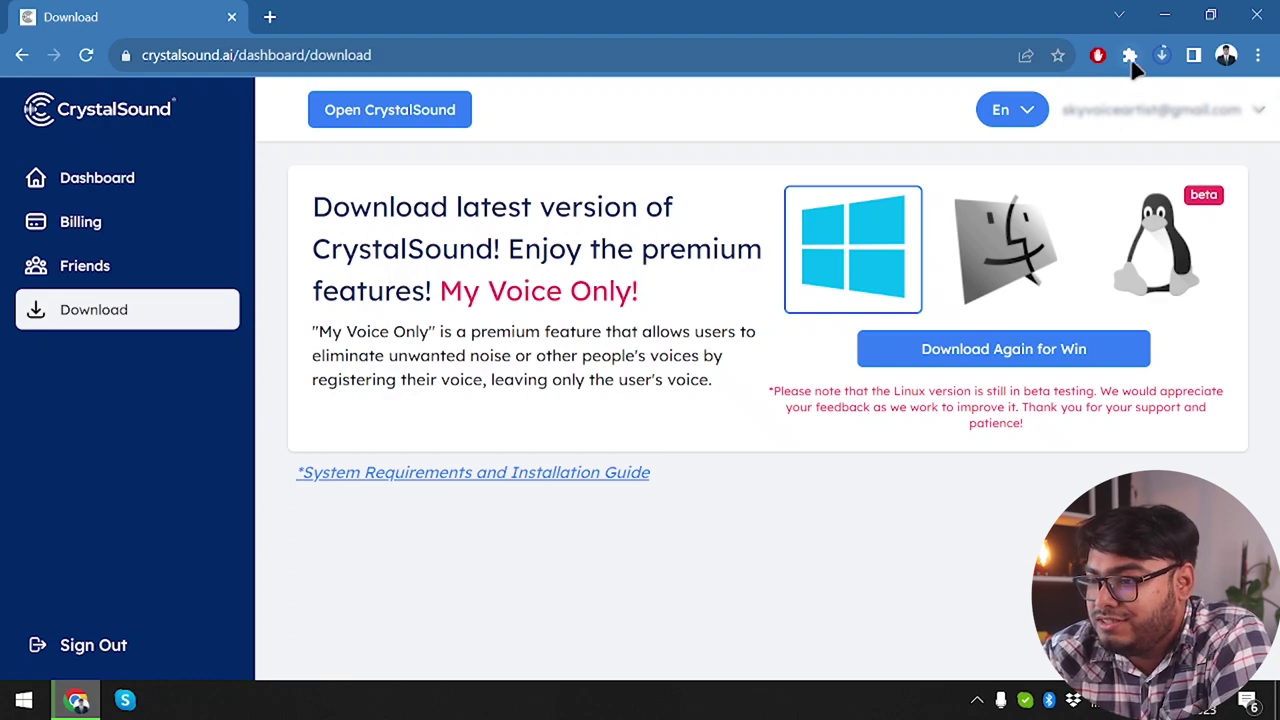
click(1161, 55)
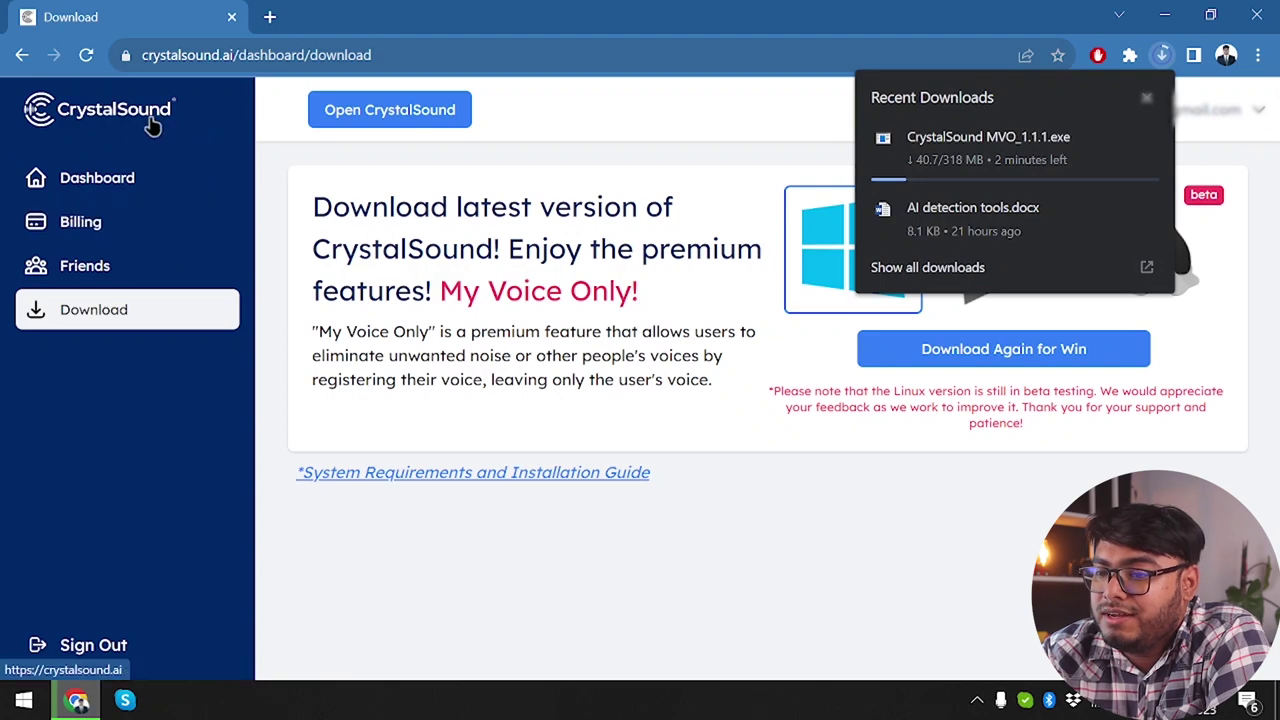
Step: Examine the account dashboard's trial plan, price, plan features, activity and usage records
click(105, 177)
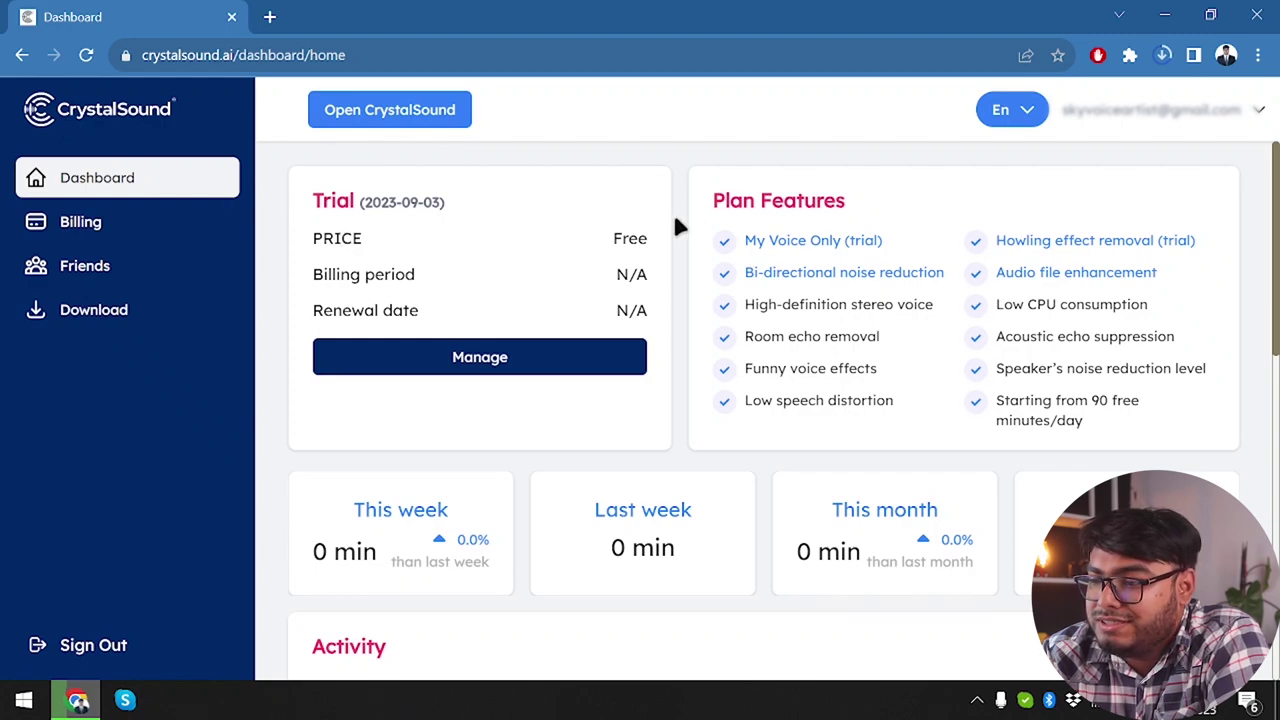
double_click(633, 238)
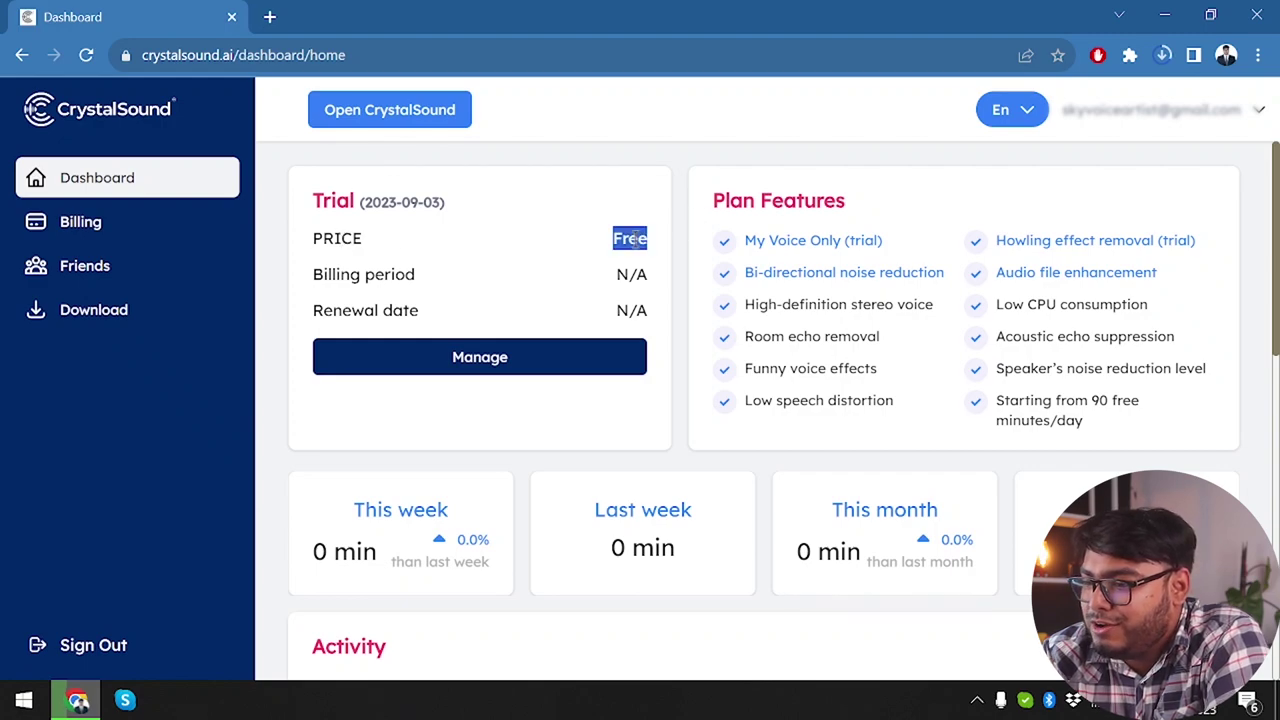
click(730, 222)
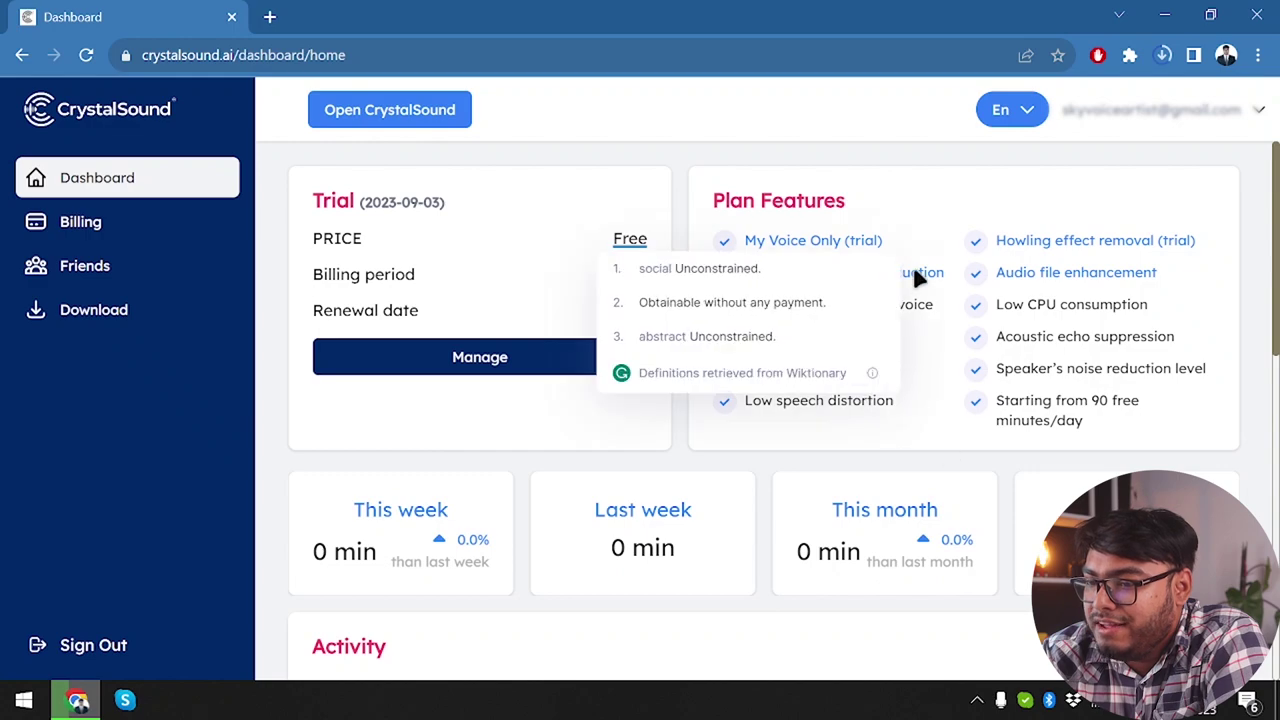
scroll(1043, 382, down, 1)
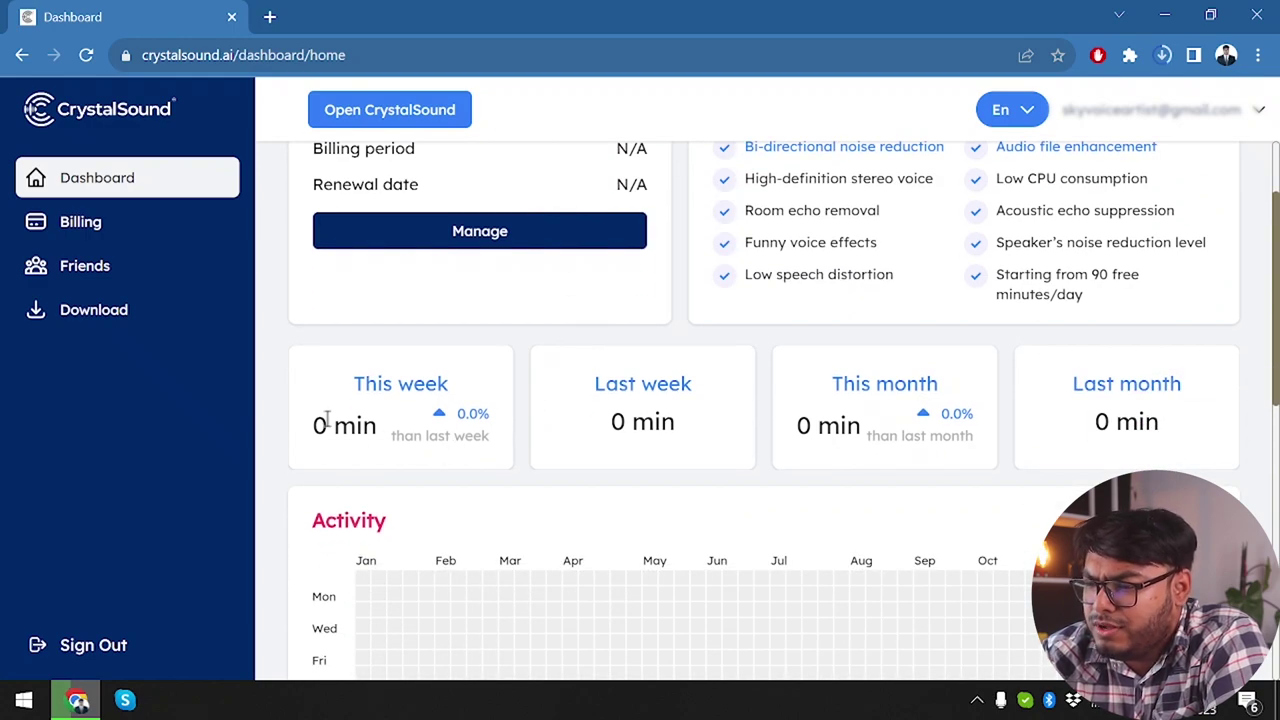
scroll(688, 443, down, 5)
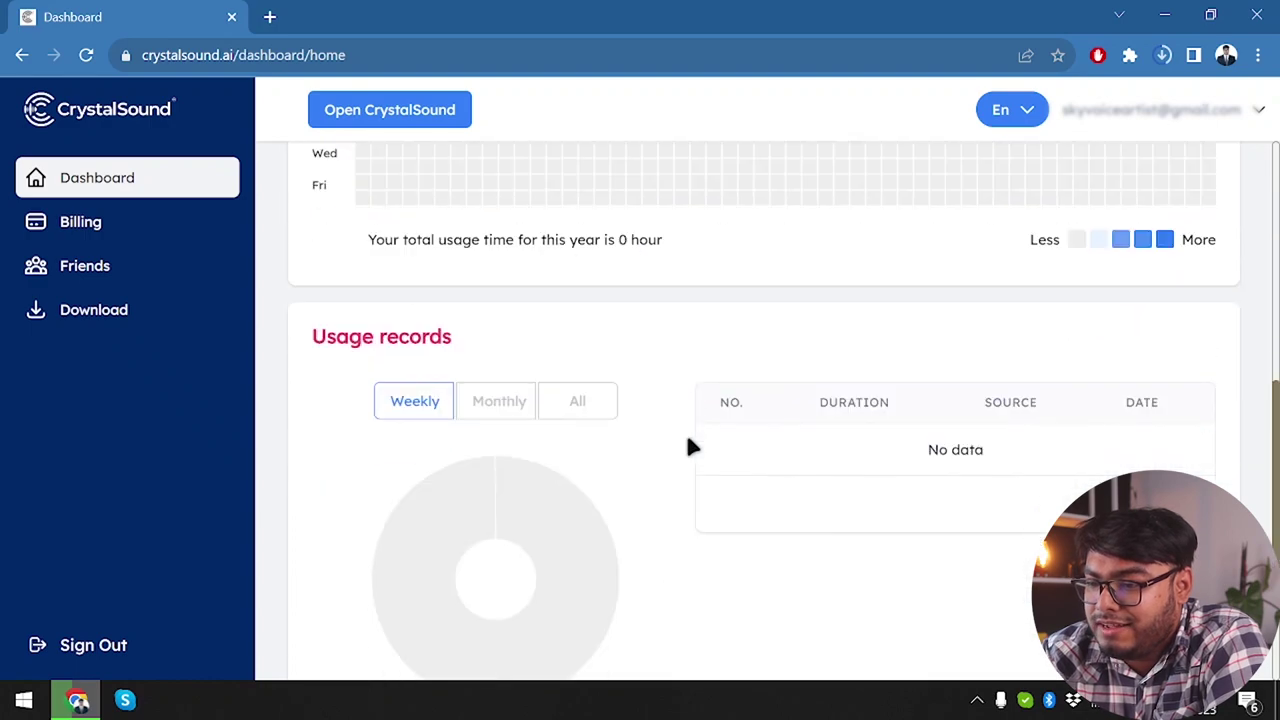
scroll(688, 445, down, 1)
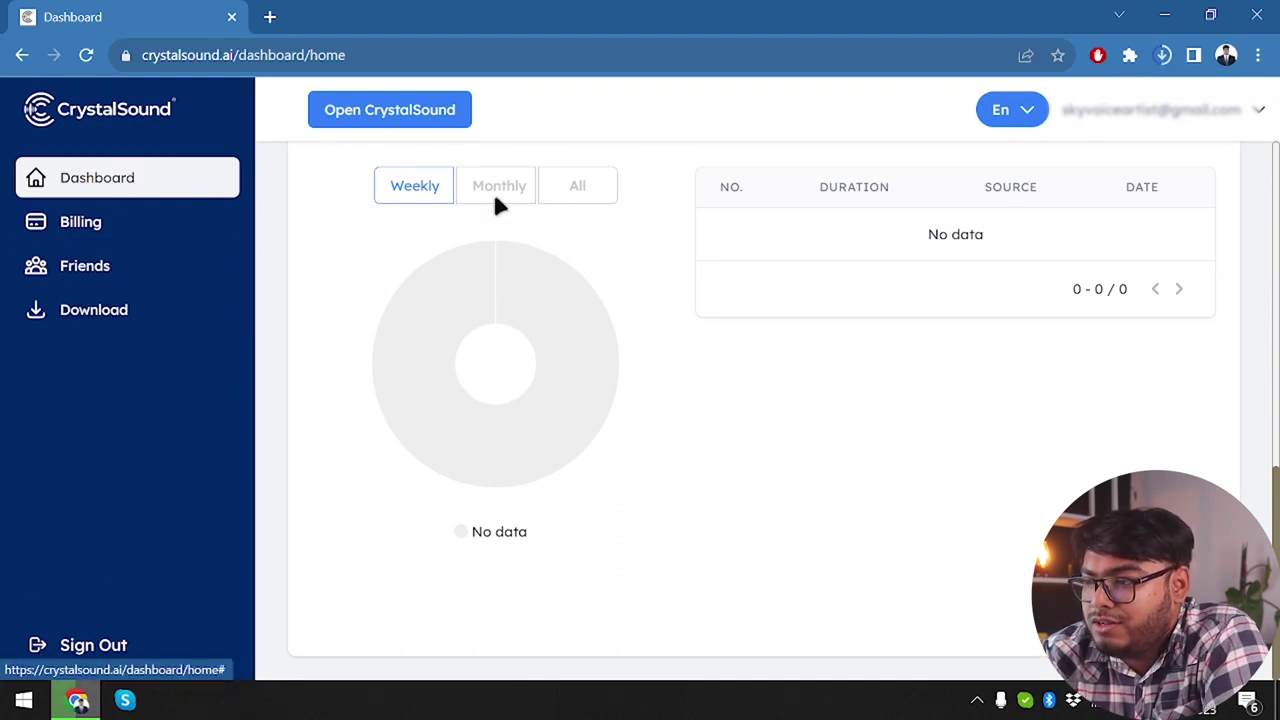
Step: Check the dashboard's account and language options and try to open the CrystalSound app from it
click(1154, 112)
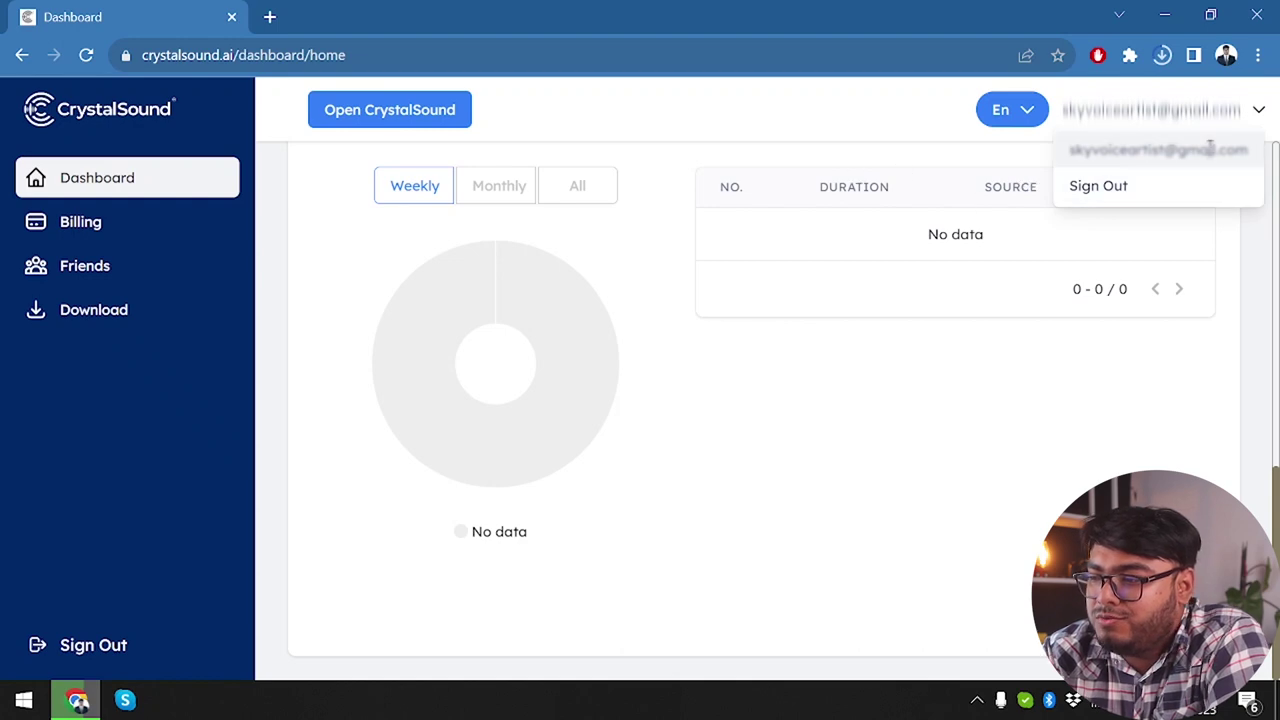
click(1200, 112)
click(1035, 122)
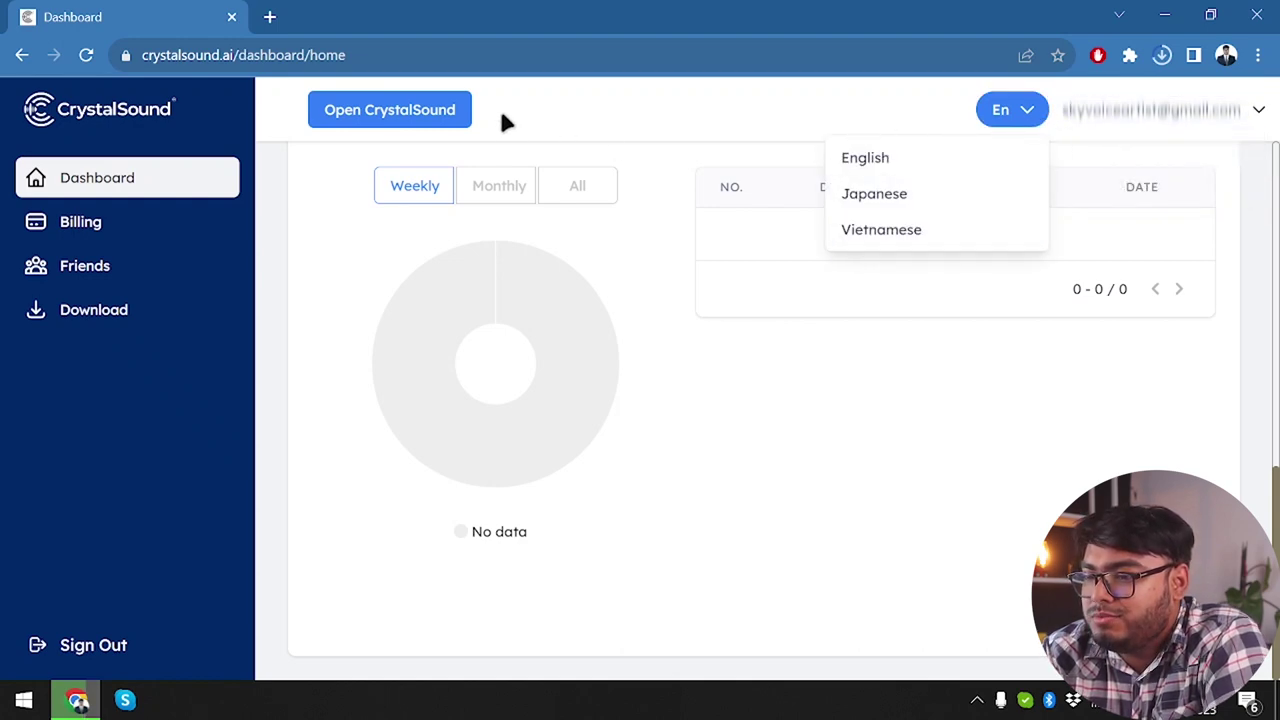
click(423, 112)
scroll(466, 400, up, 5)
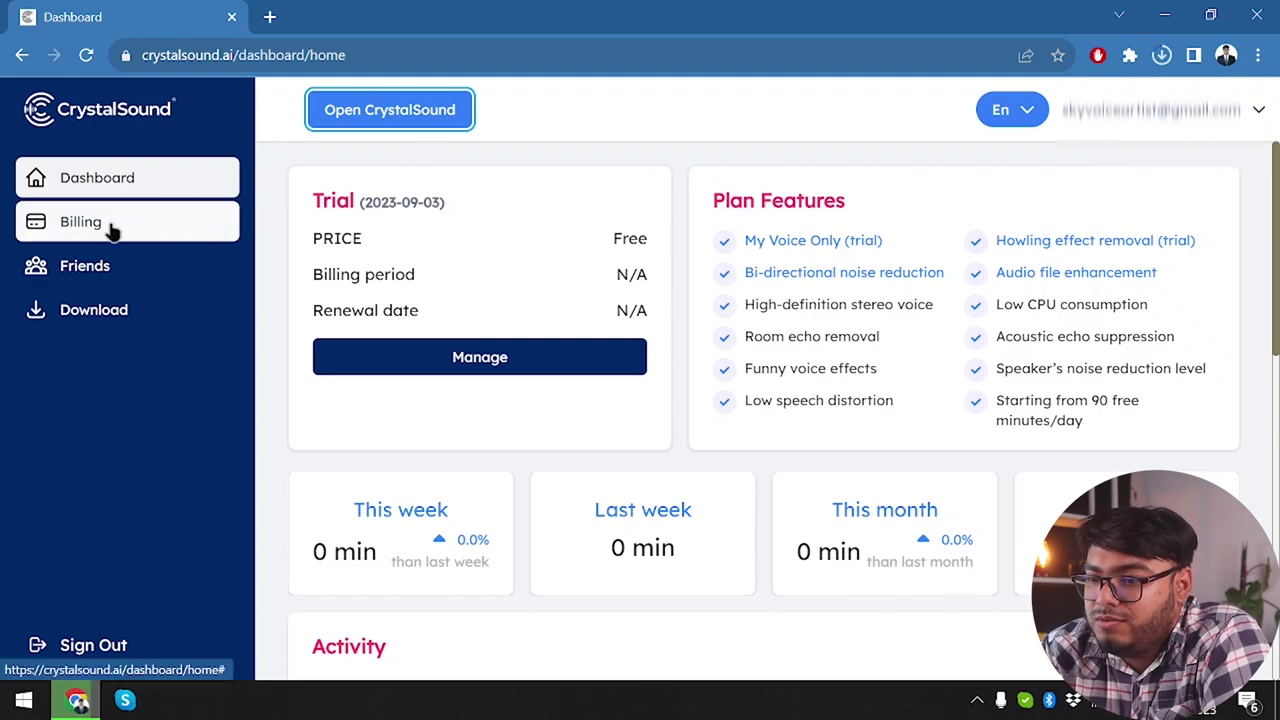
Step: Review the Friends page's invitation bonus, invite link and friend list, and return to the dashboard
click(69, 266)
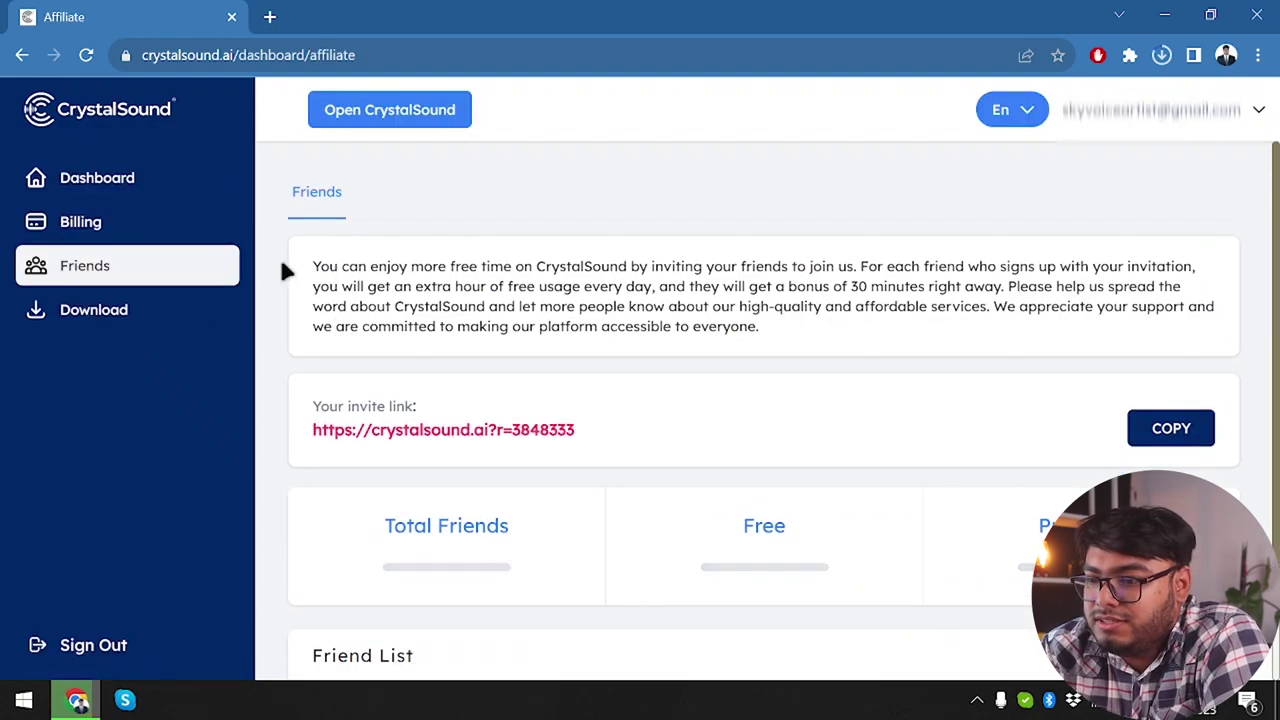
scroll(485, 422, down, 1)
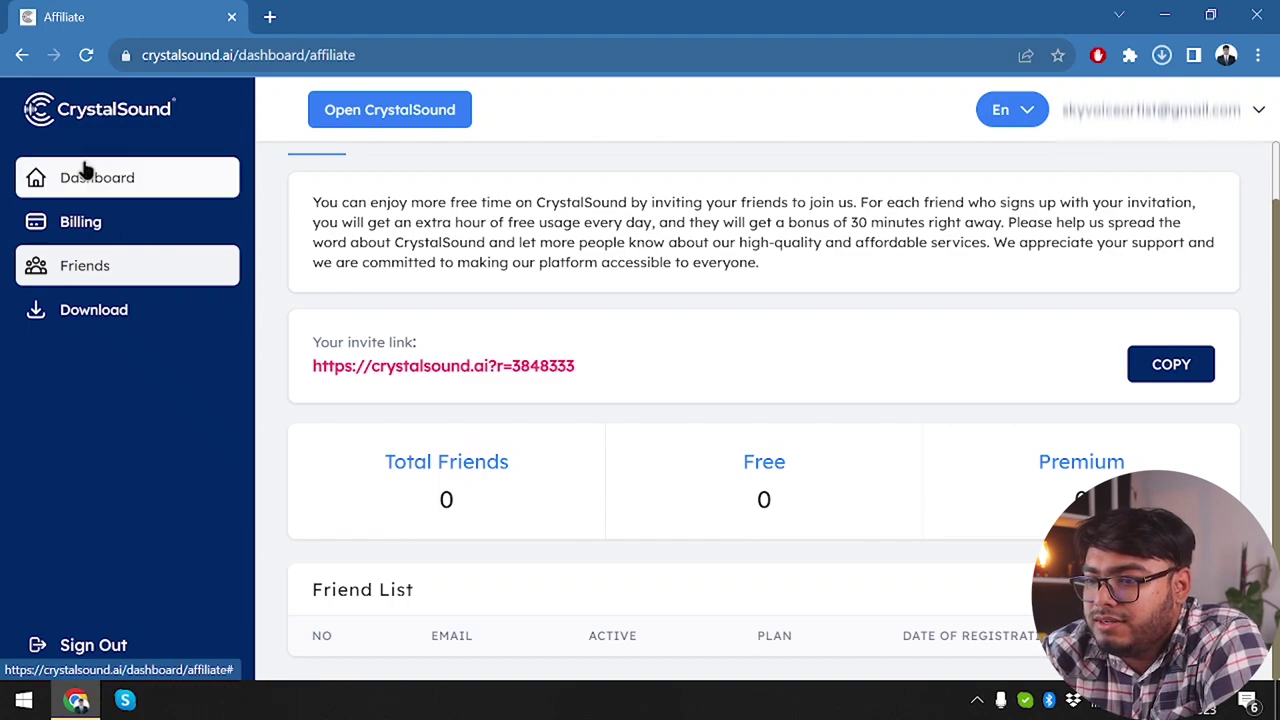
click(95, 110)
Step: Install CrystalSound from CrystalSound MVO_1.1.1.exe, finish setup with Run CrystalSound MVO enabled, and close the Downloads tab
click(1161, 58)
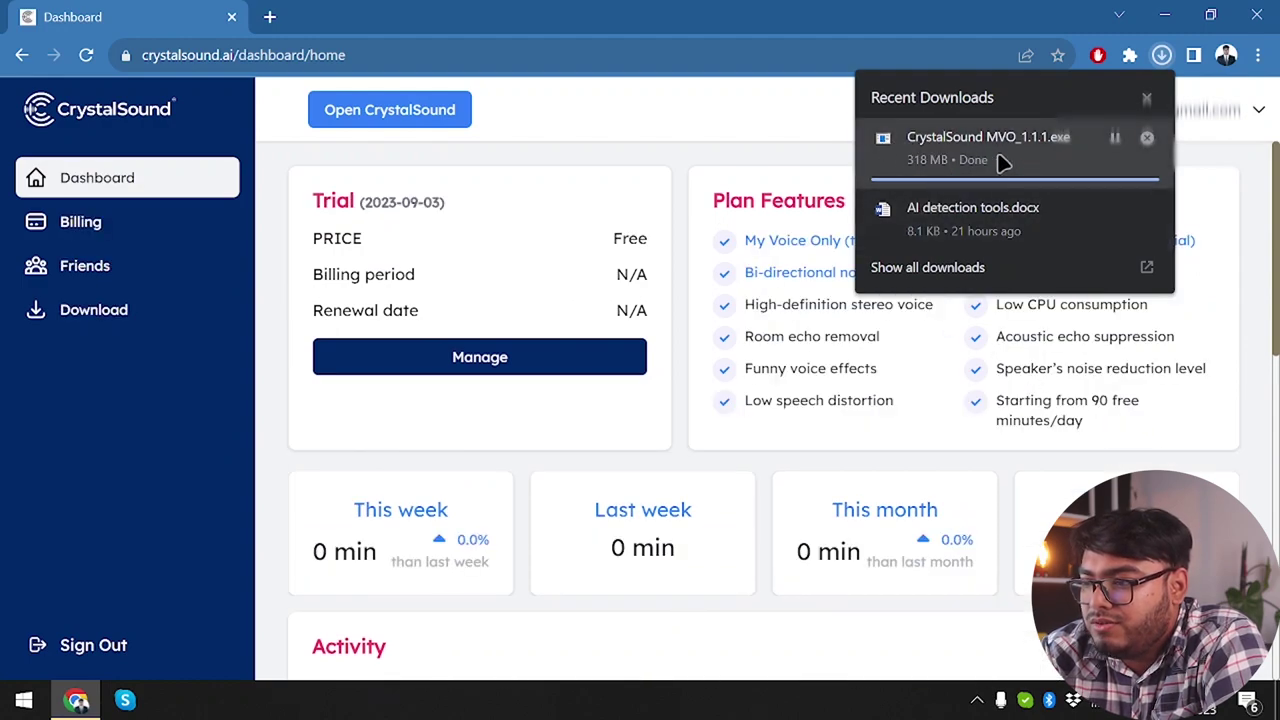
click(960, 160)
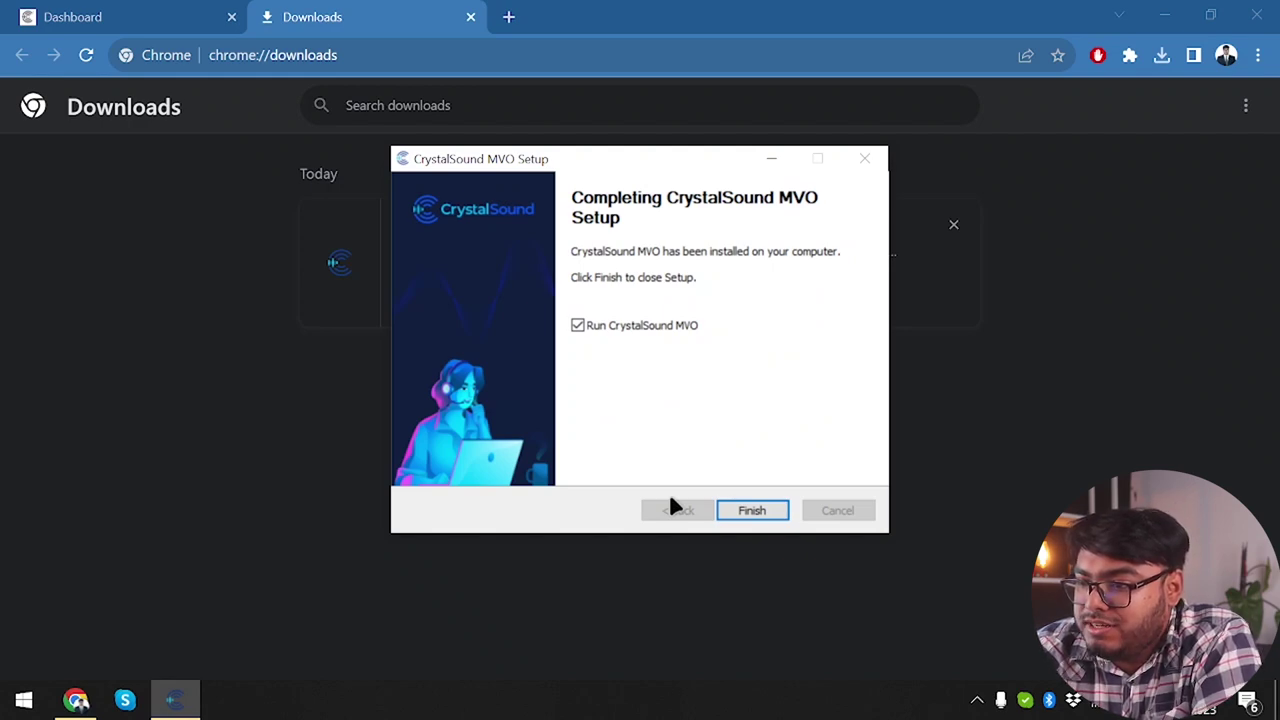
click(760, 520)
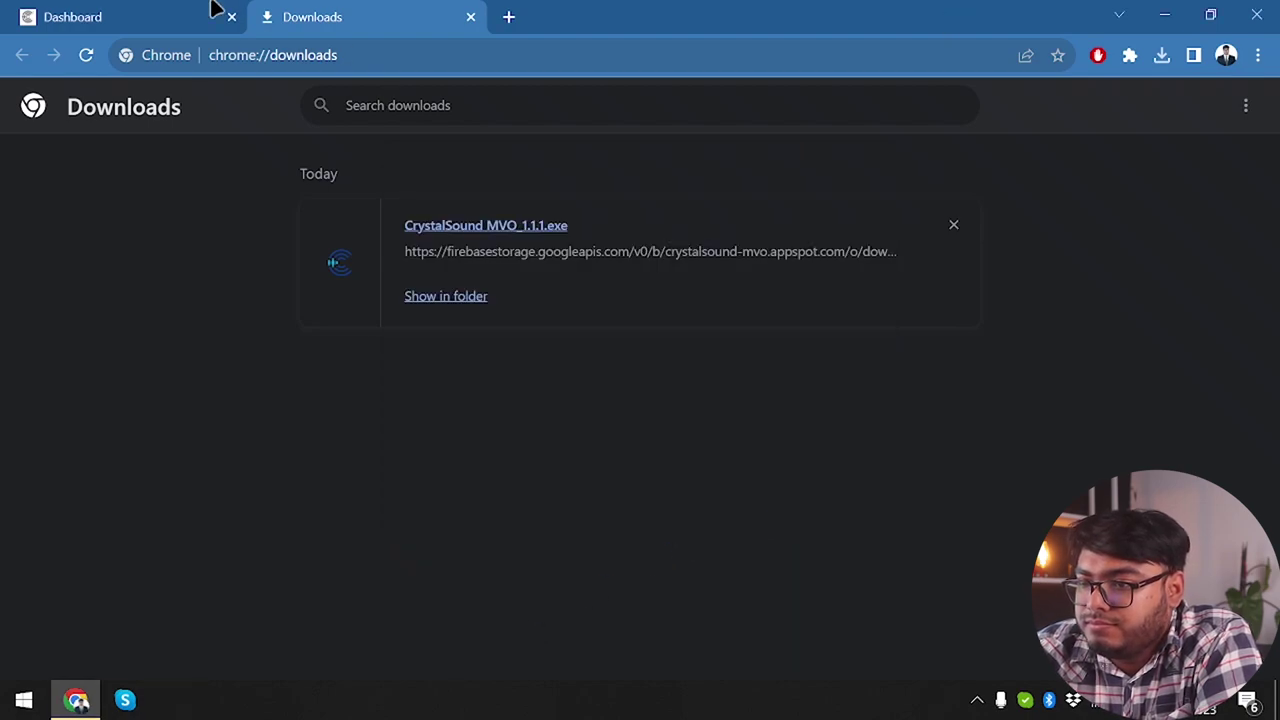
click(211, 6)
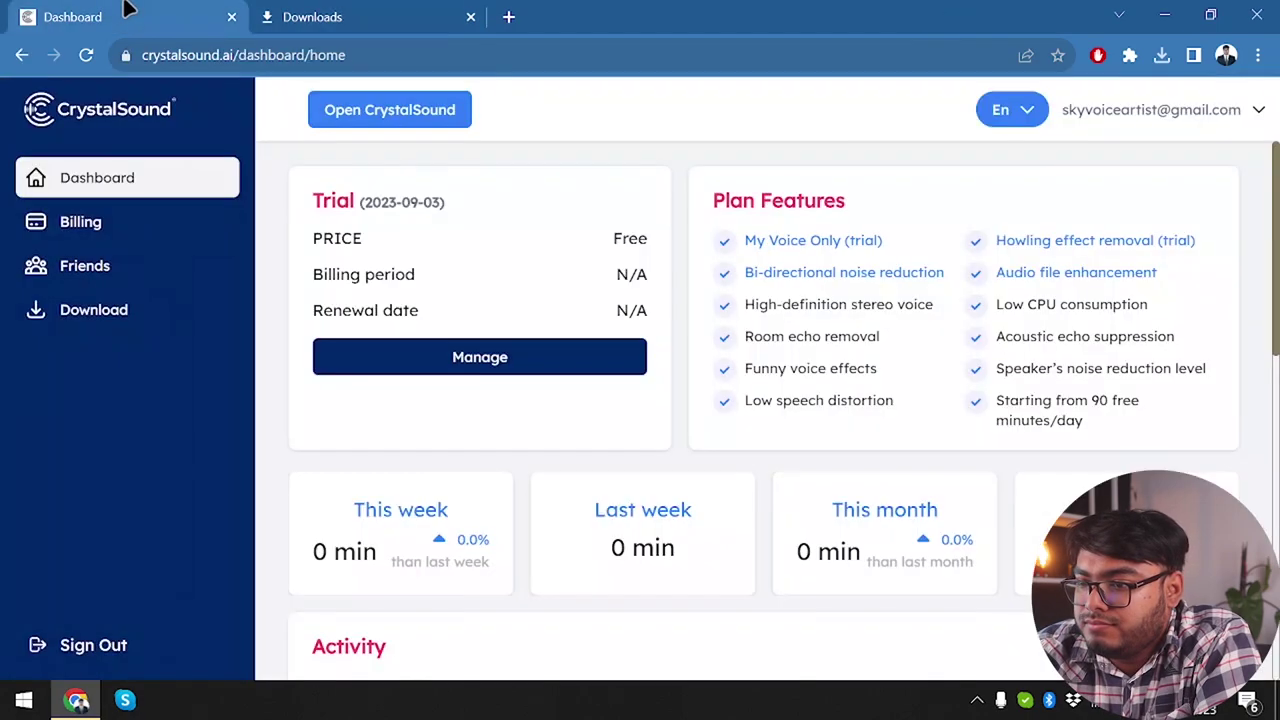
click(395, 10)
click(470, 17)
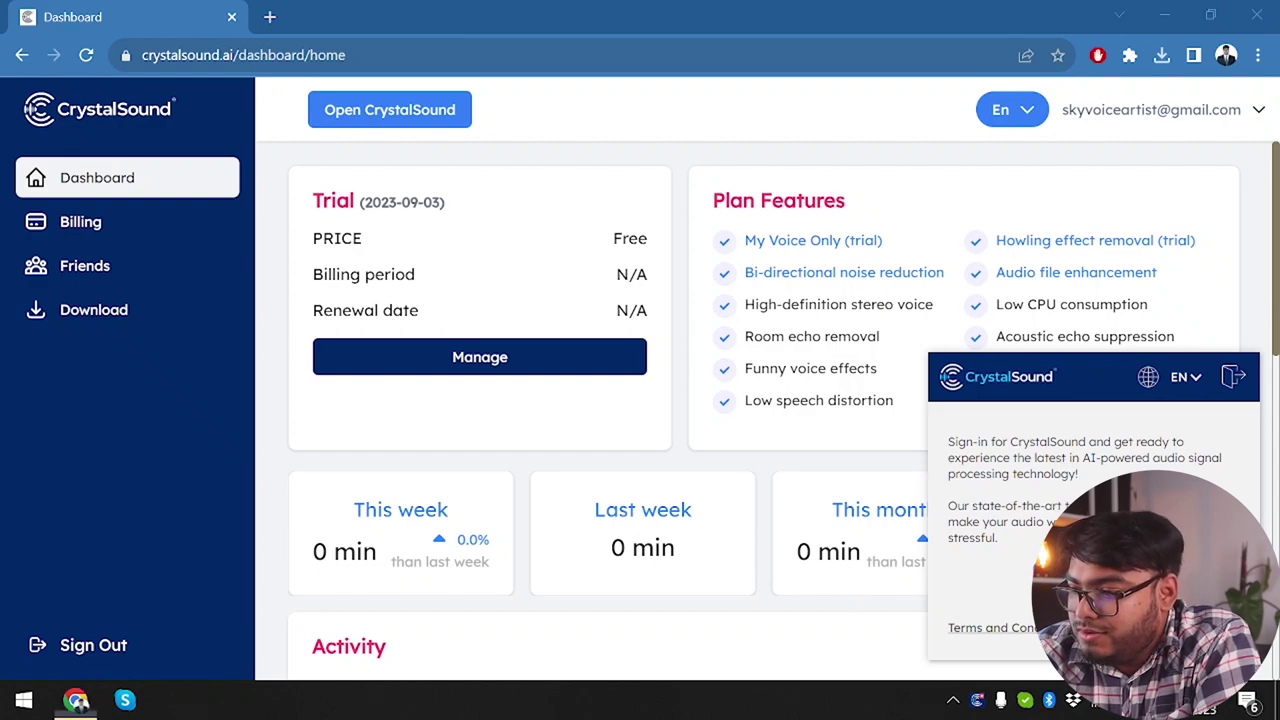
Step: Sign in to the CrystalSound desktop app with the Google account and allow the browser to open CrystalSound MVO
click(1038, 530)
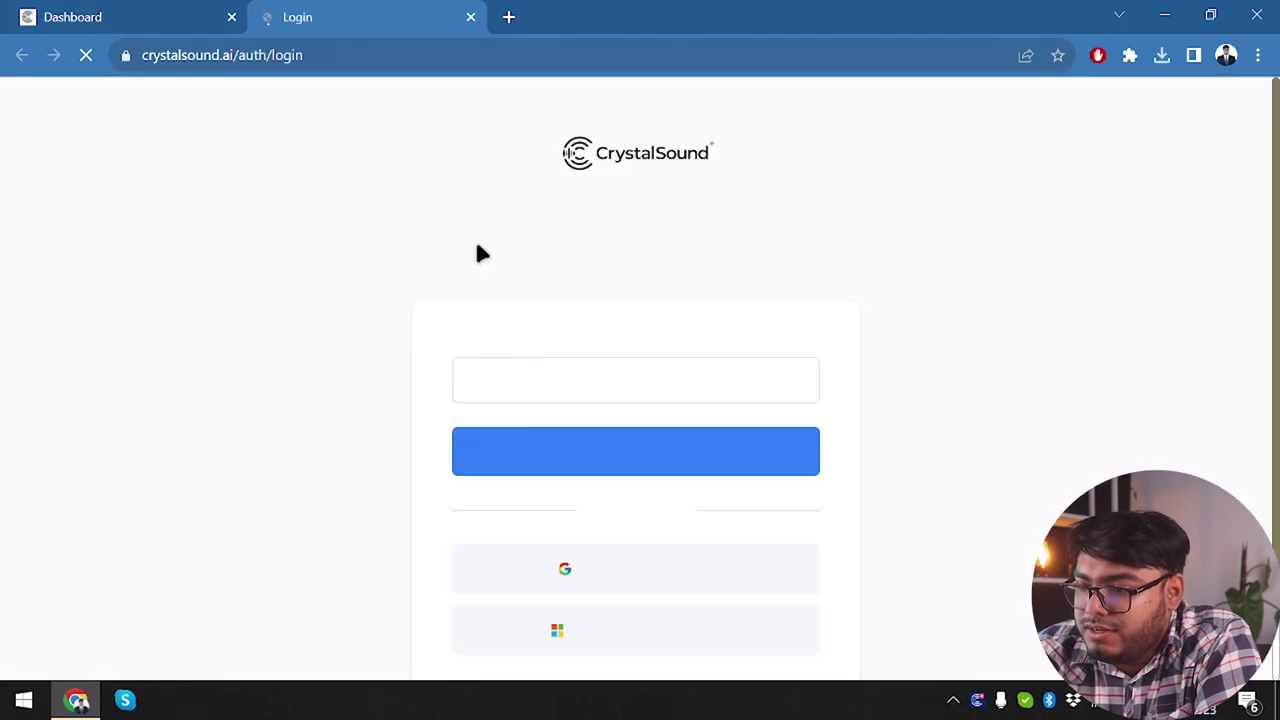
click(648, 562)
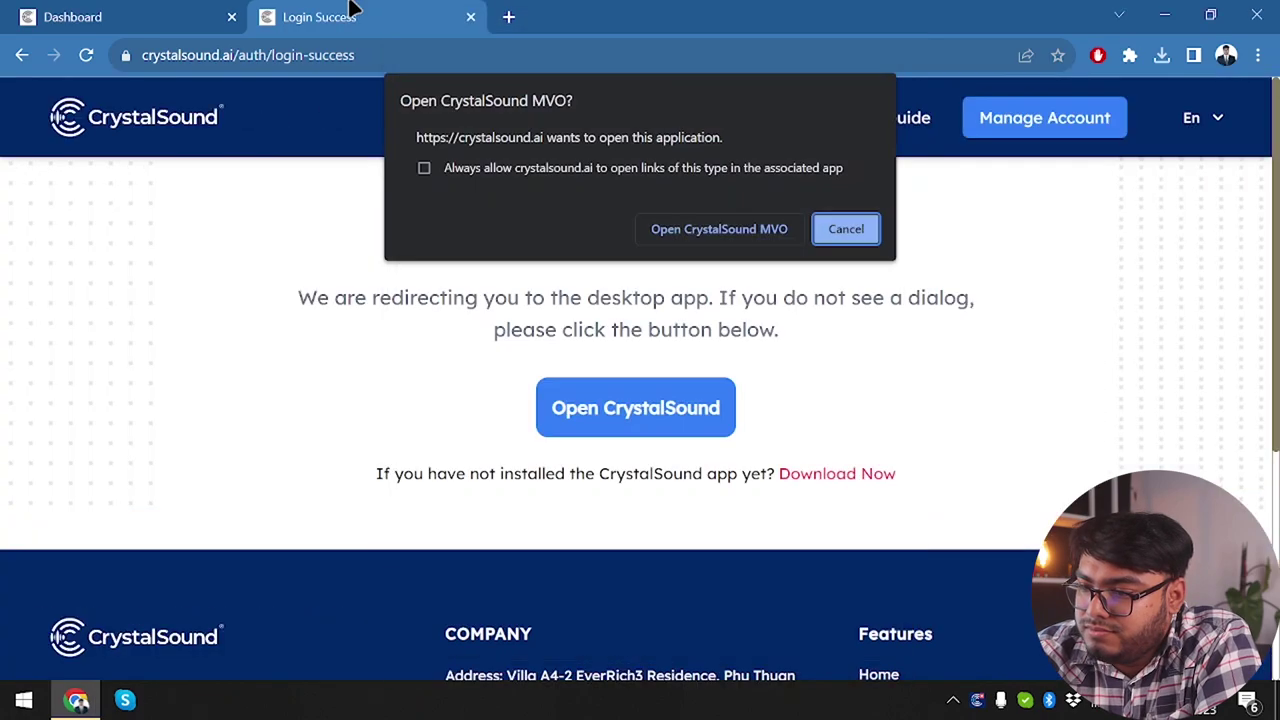
click(719, 229)
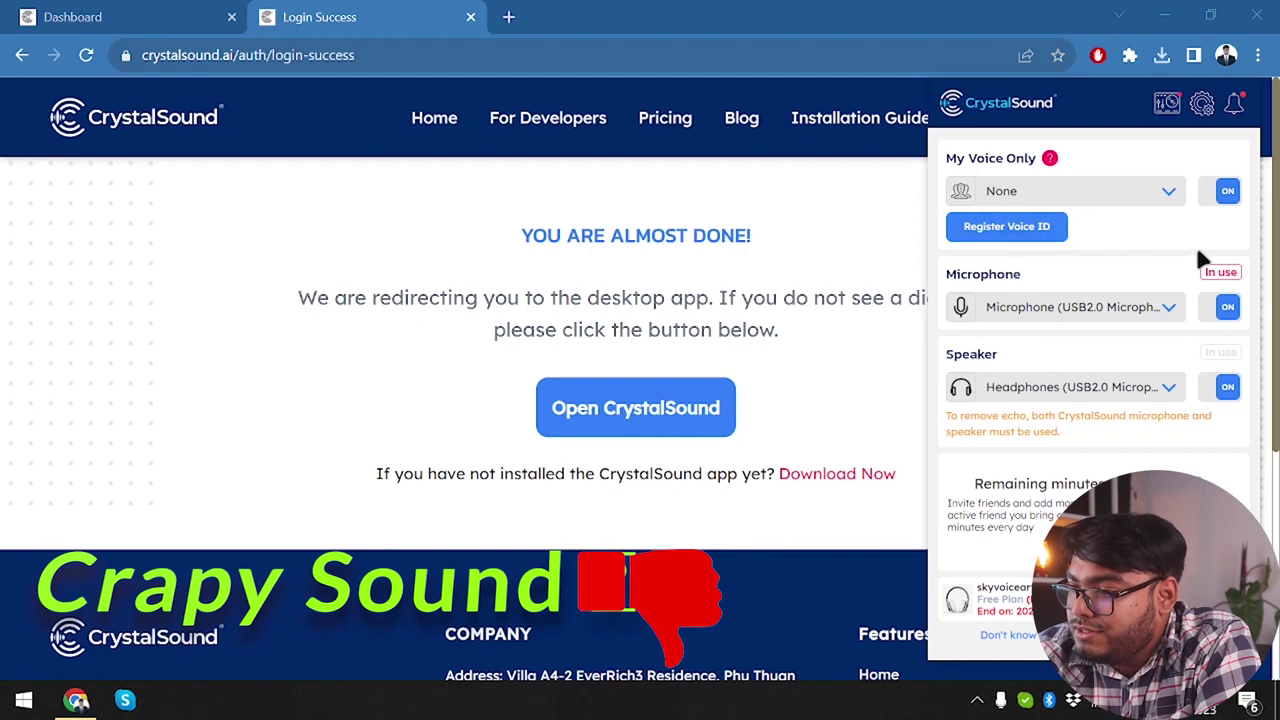
Step: Alternate the speaker device between Speakers (Conexant ISST) and Headphones (USB2.0 Microphone), ending on the headphones
click(1030, 392)
click(1027, 411)
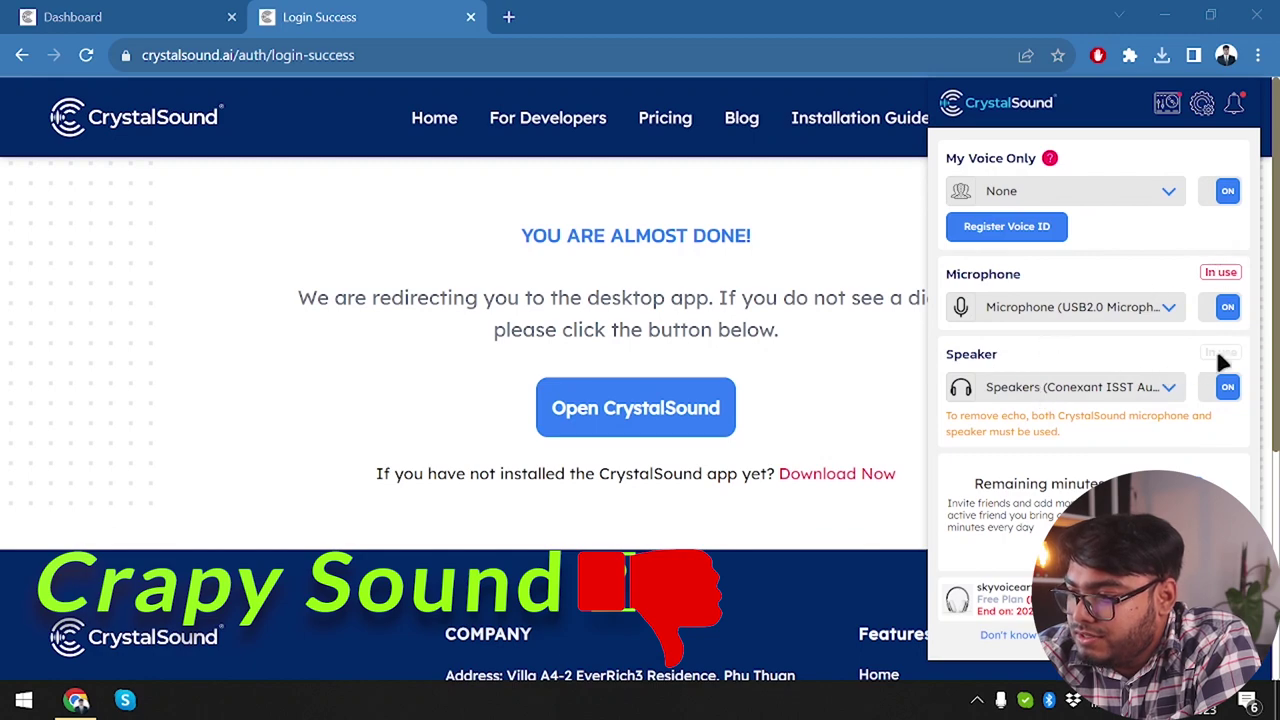
click(1134, 389)
click(1071, 429)
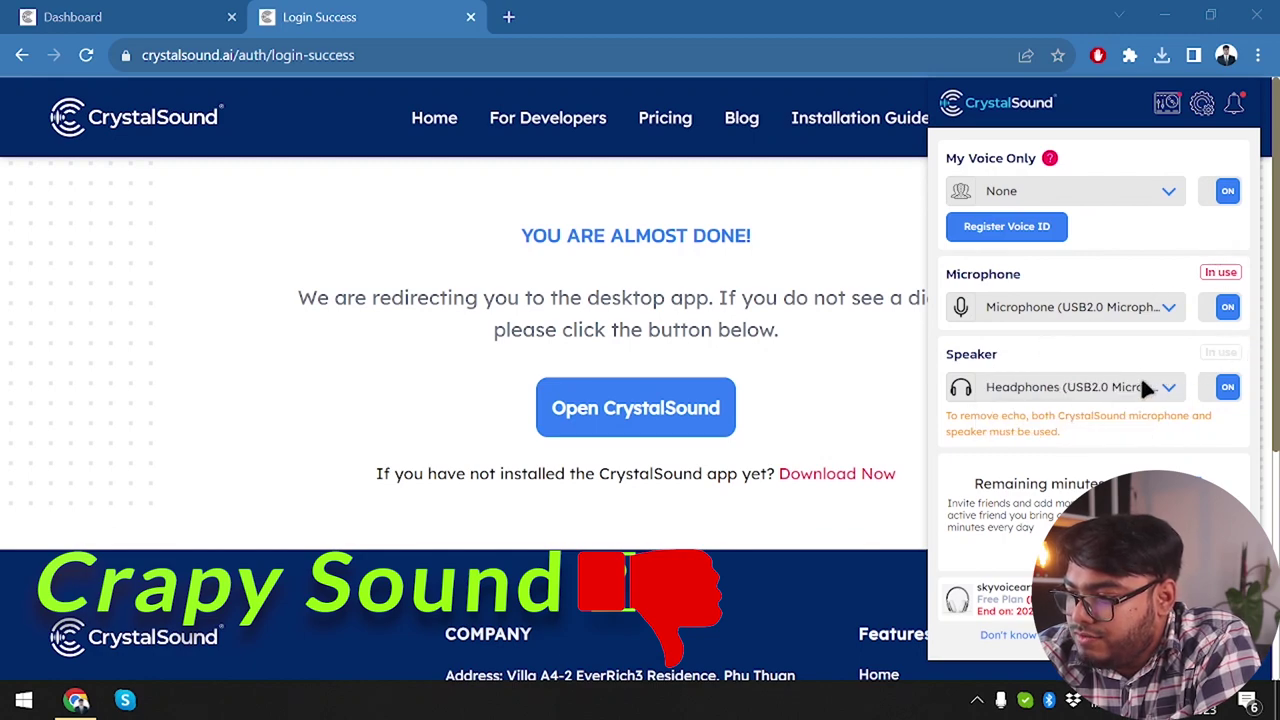
click(1147, 389)
click(1000, 411)
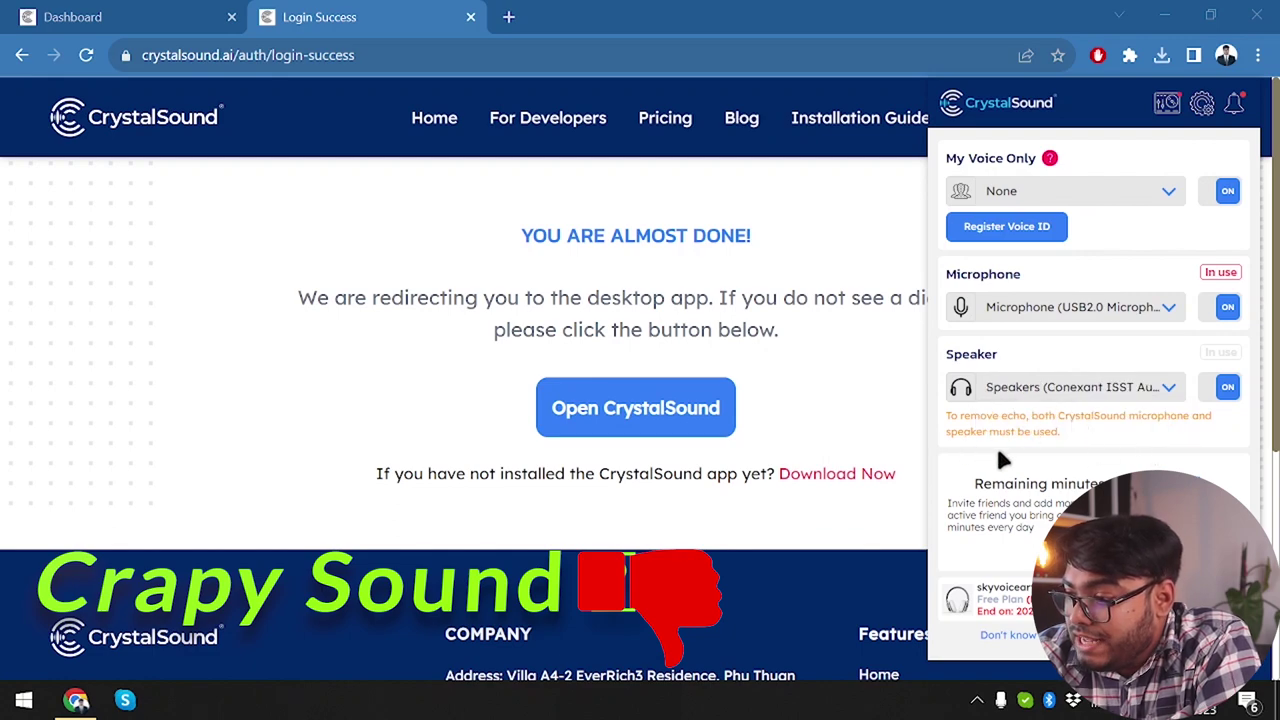
click(1045, 392)
click(1066, 427)
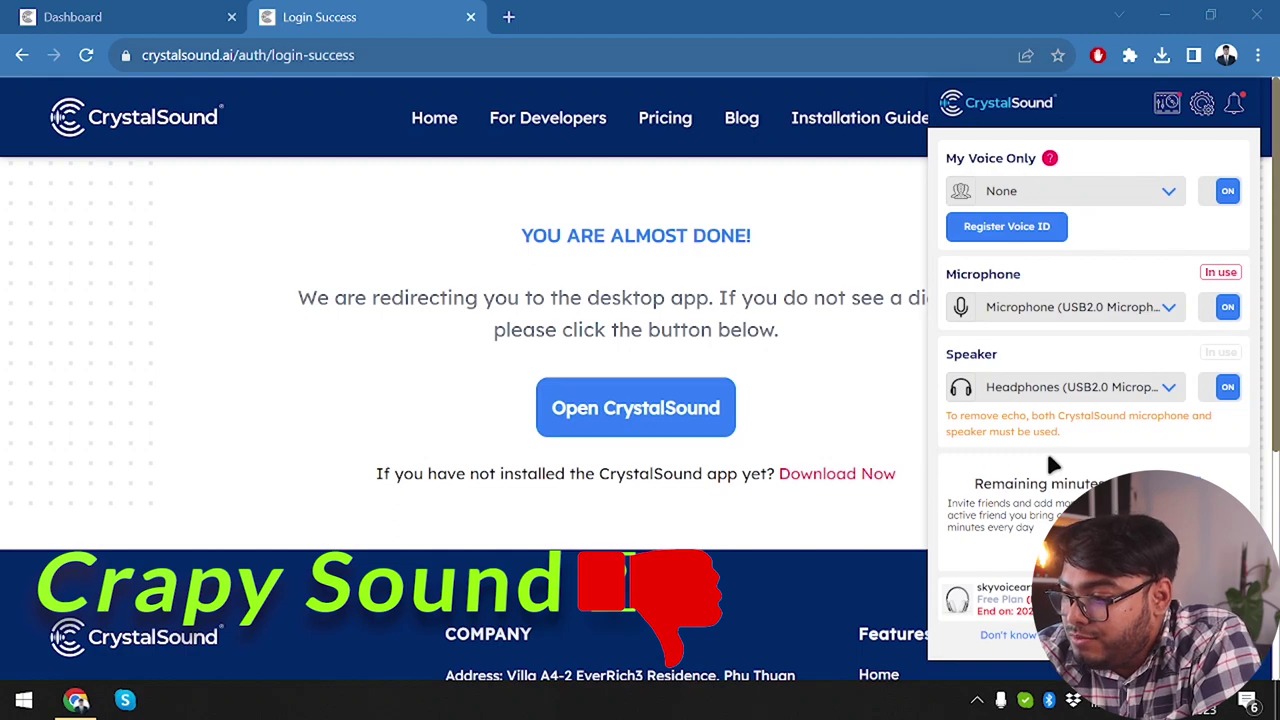
Step: Check the available microphones, set the speaker device to Speakers (Conexant ISST), and leave the speaker processing on
click(1068, 310)
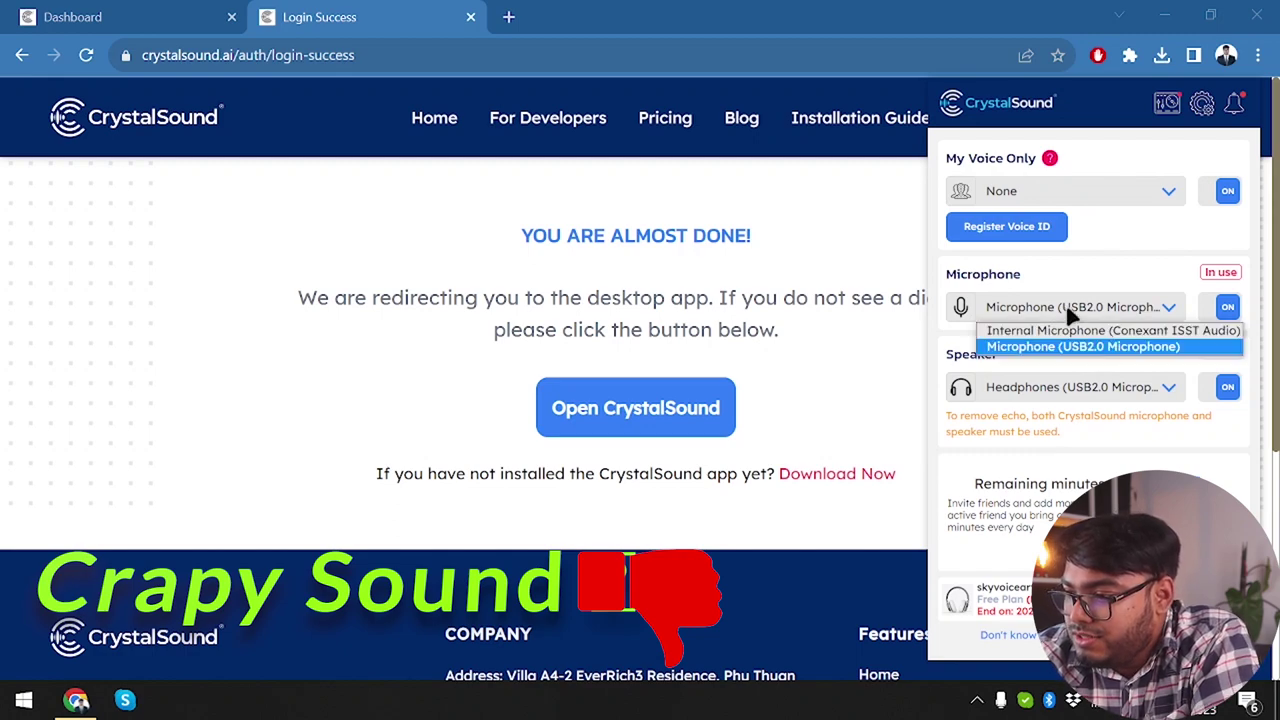
click(1068, 314)
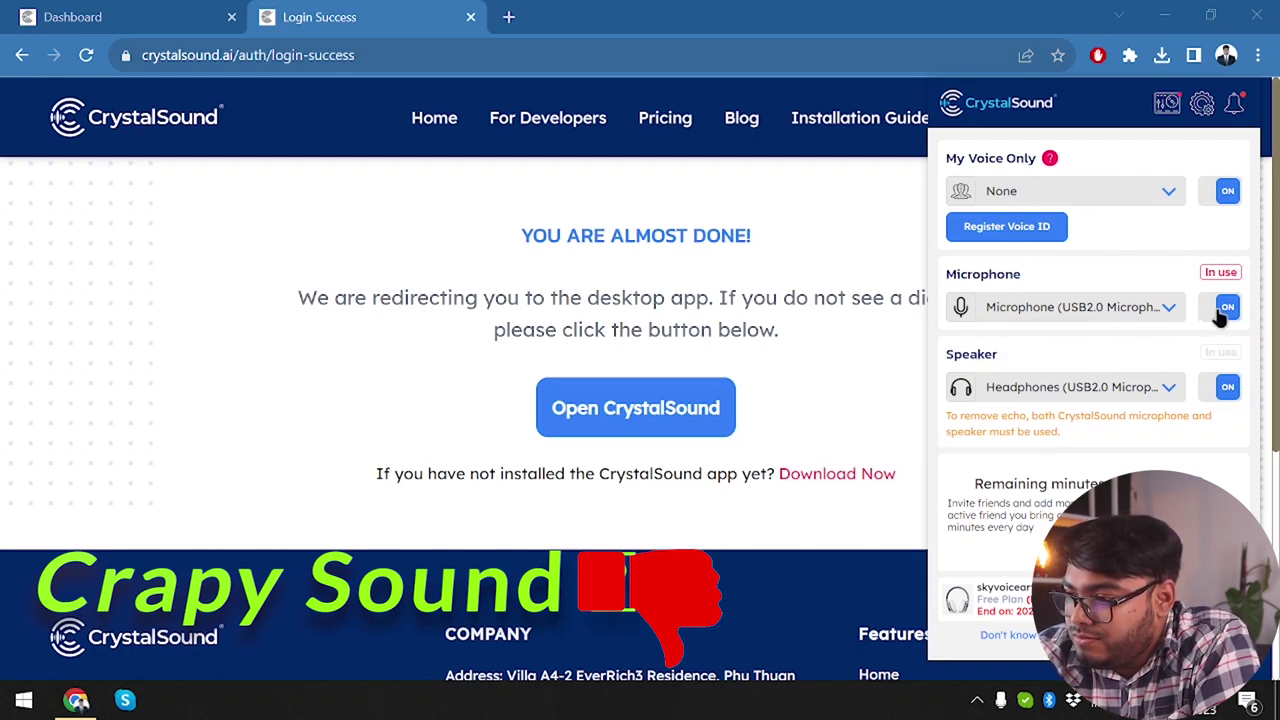
click(1090, 388)
click(1094, 410)
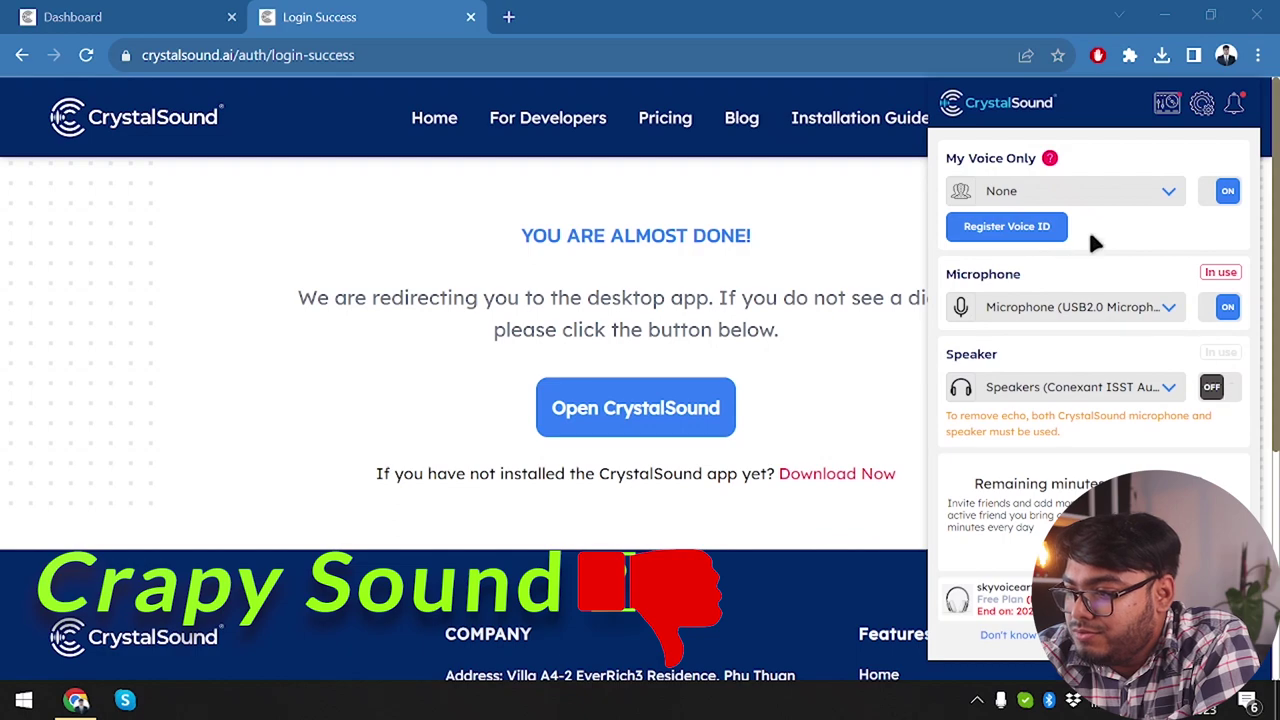
click(1230, 387)
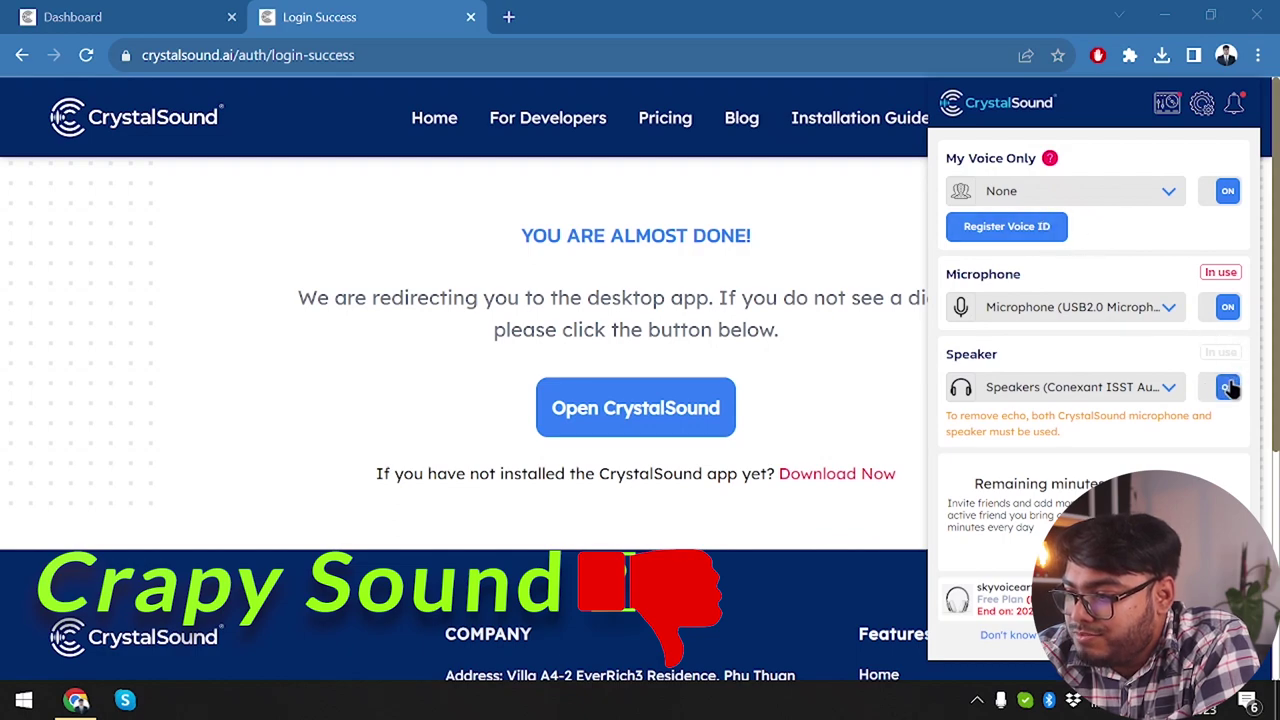
Step: Try to register a voice ID for My Voice Only, dismissing the error and starting the registration again
click(1008, 230)
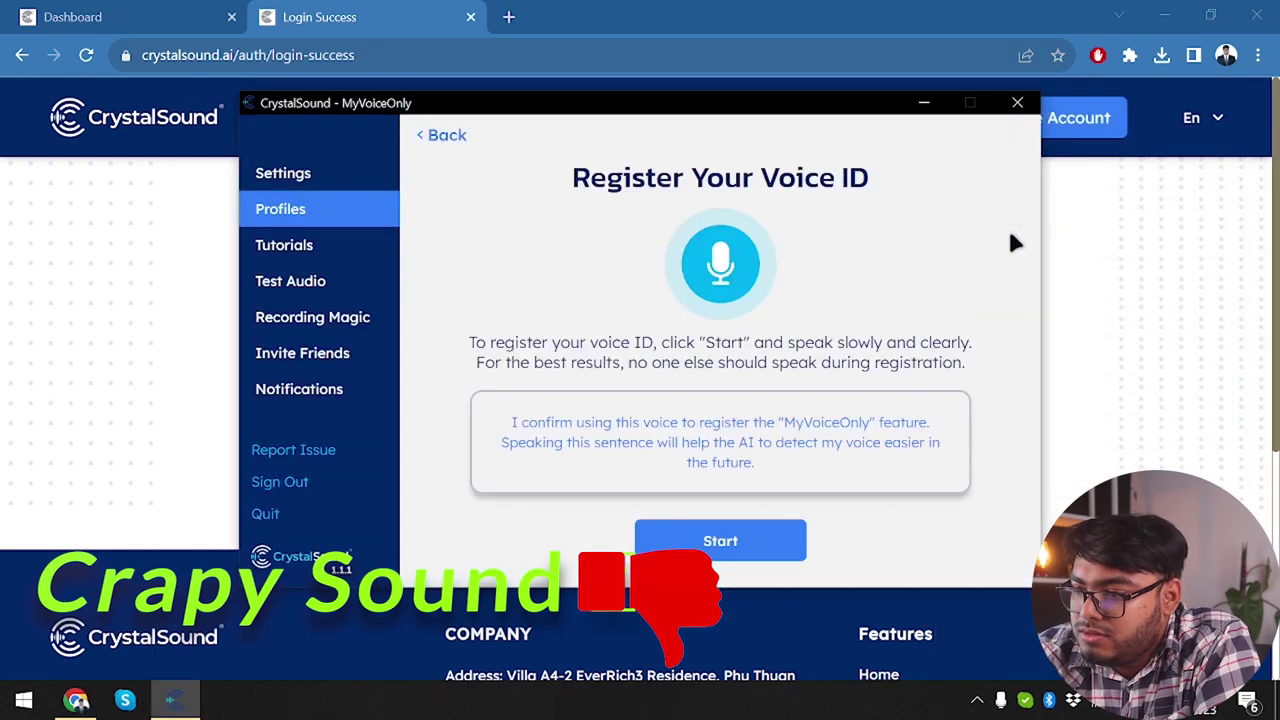
click(729, 530)
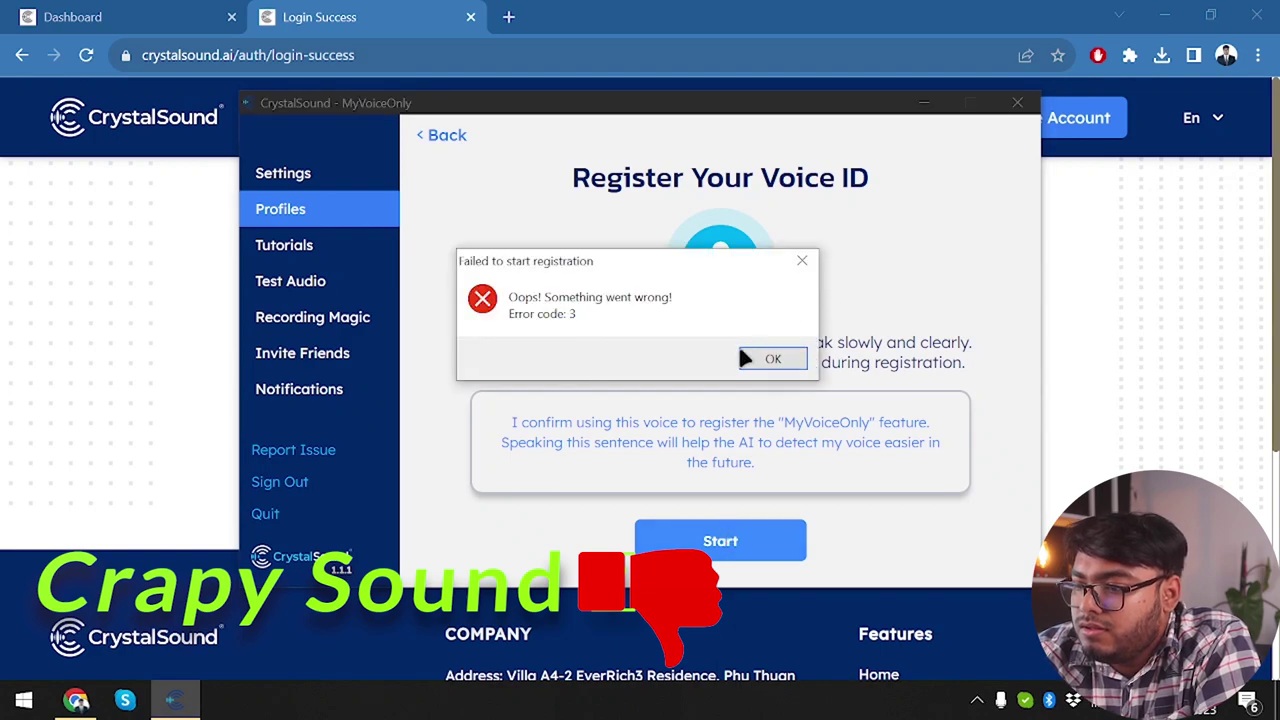
click(795, 358)
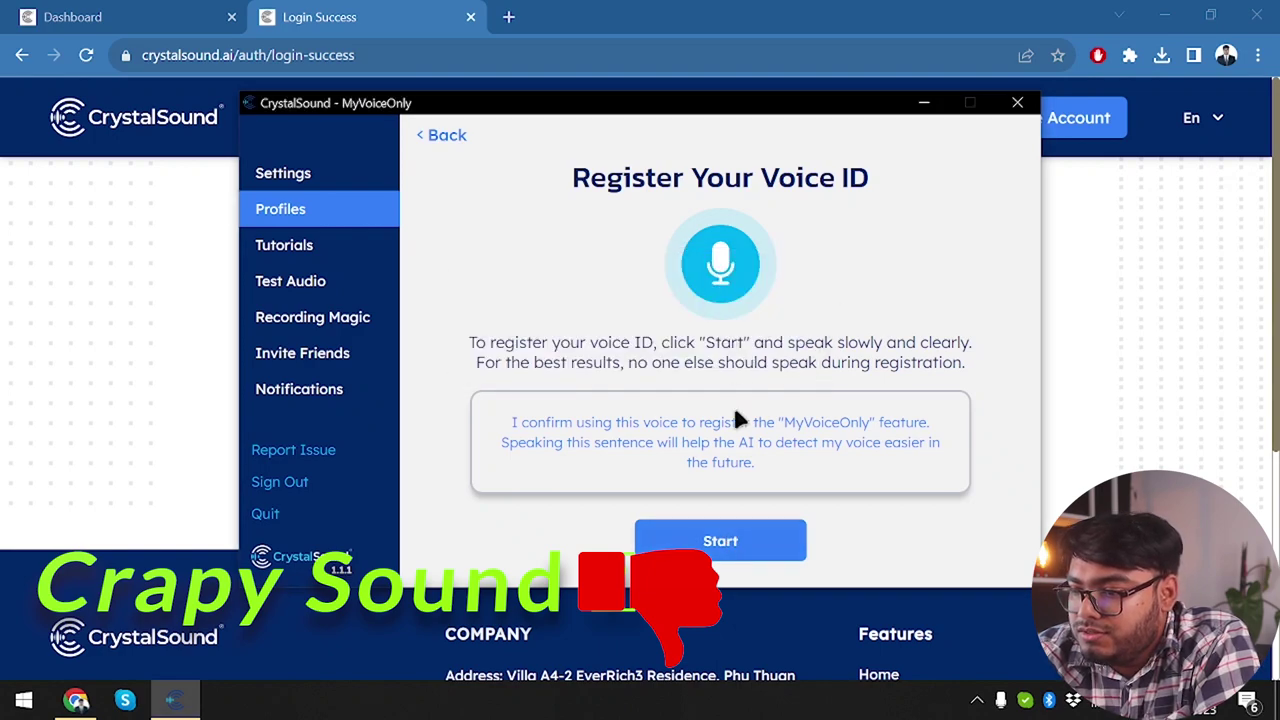
click(725, 525)
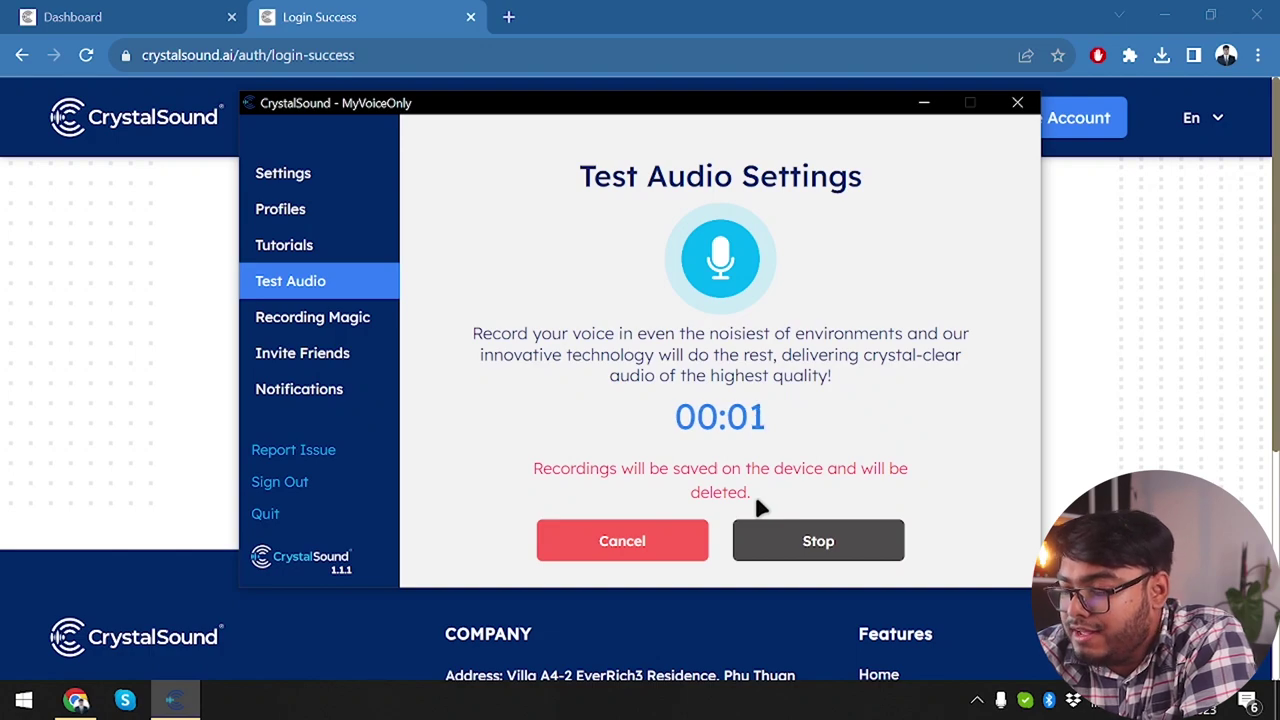
Step: Record a voice sample in Test Audio and compare the original recording with the CrystalSound version
click(731, 282)
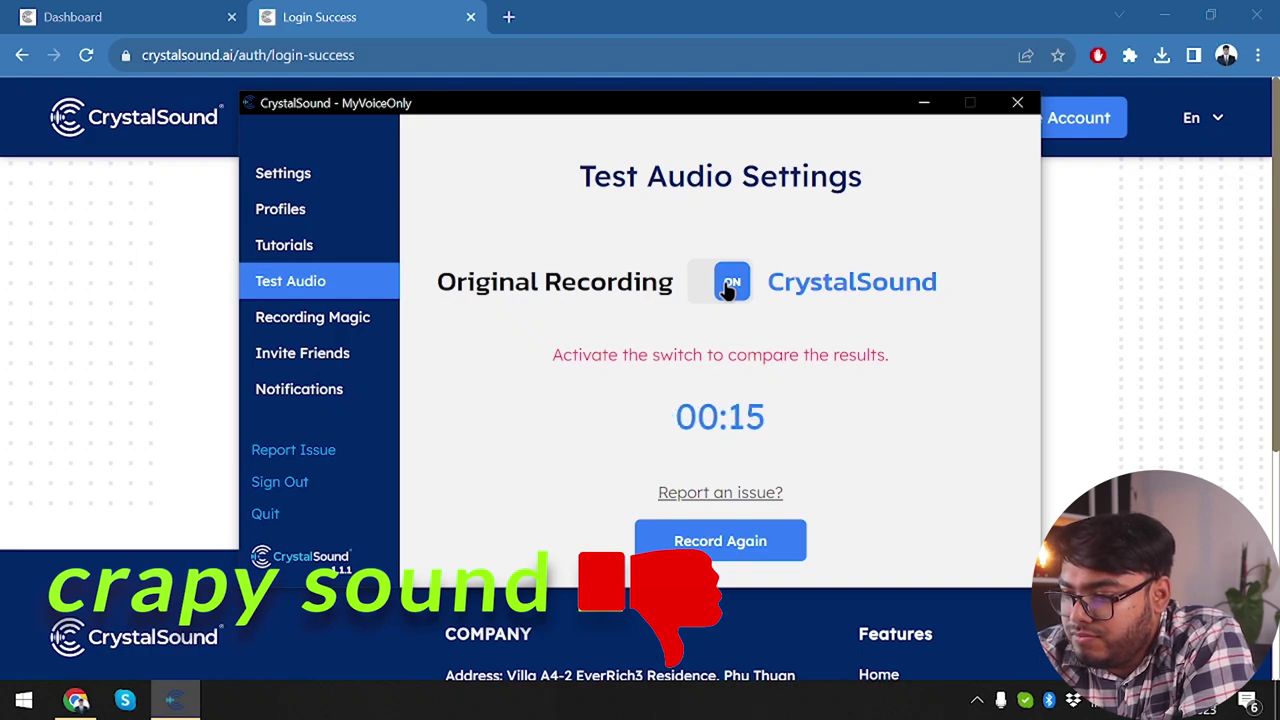
click(728, 285)
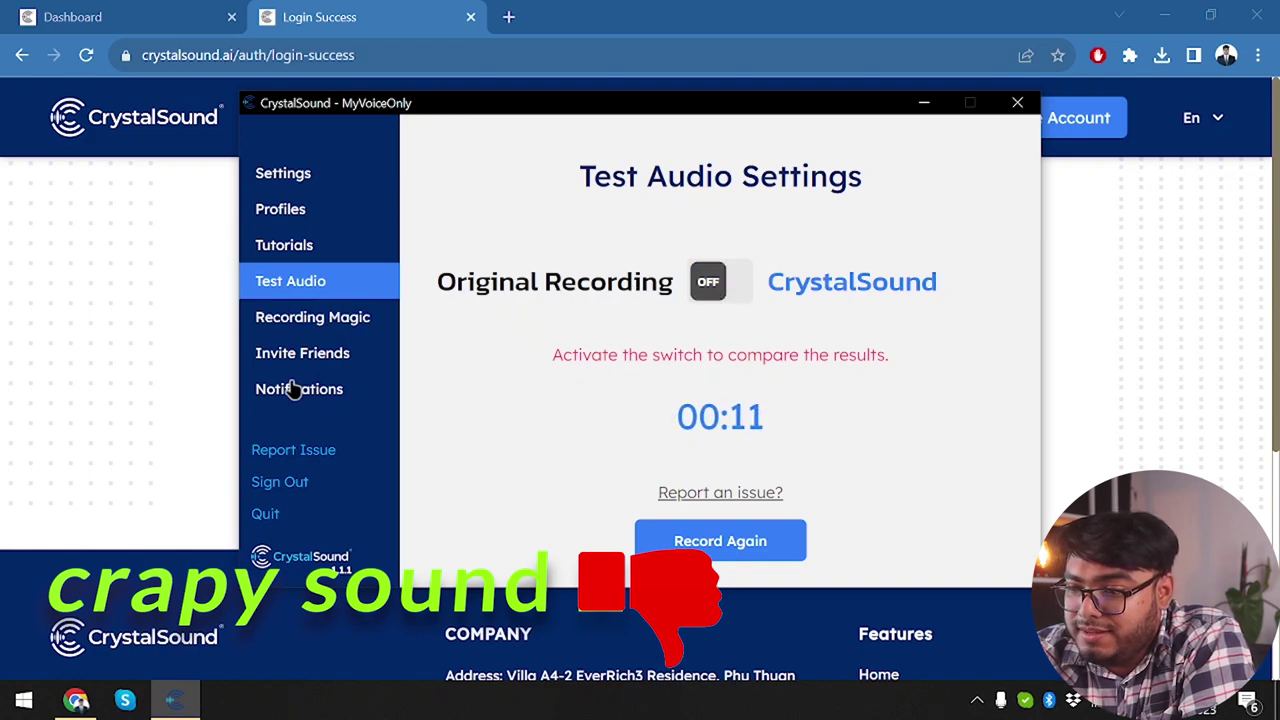
Step: Try again to register a new voice profile from the Profile List, then return to the list
click(345, 212)
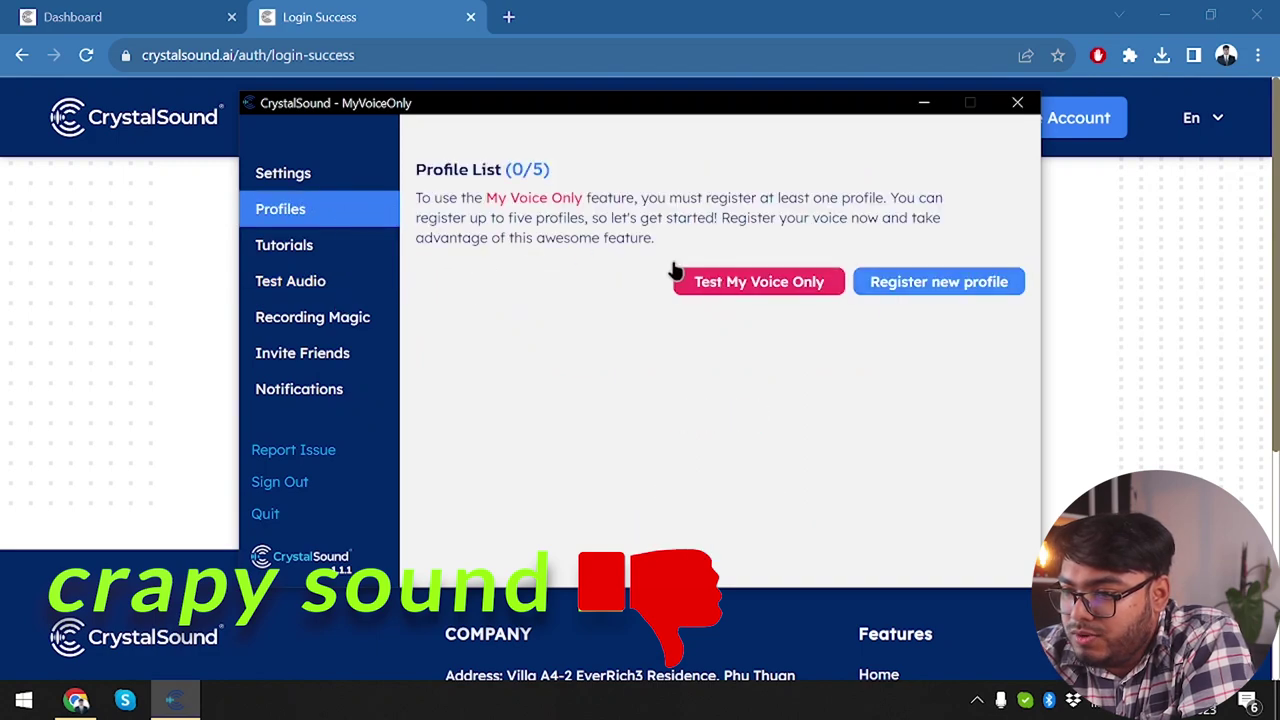
click(957, 283)
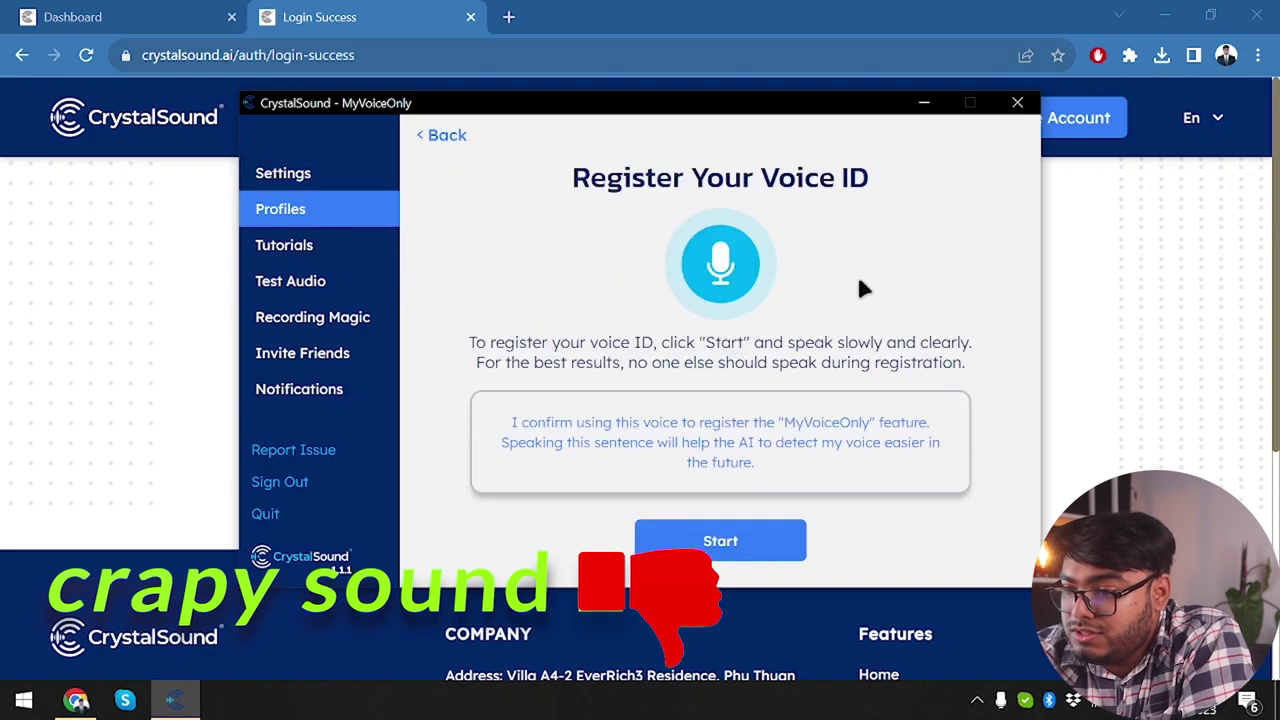
click(720, 540)
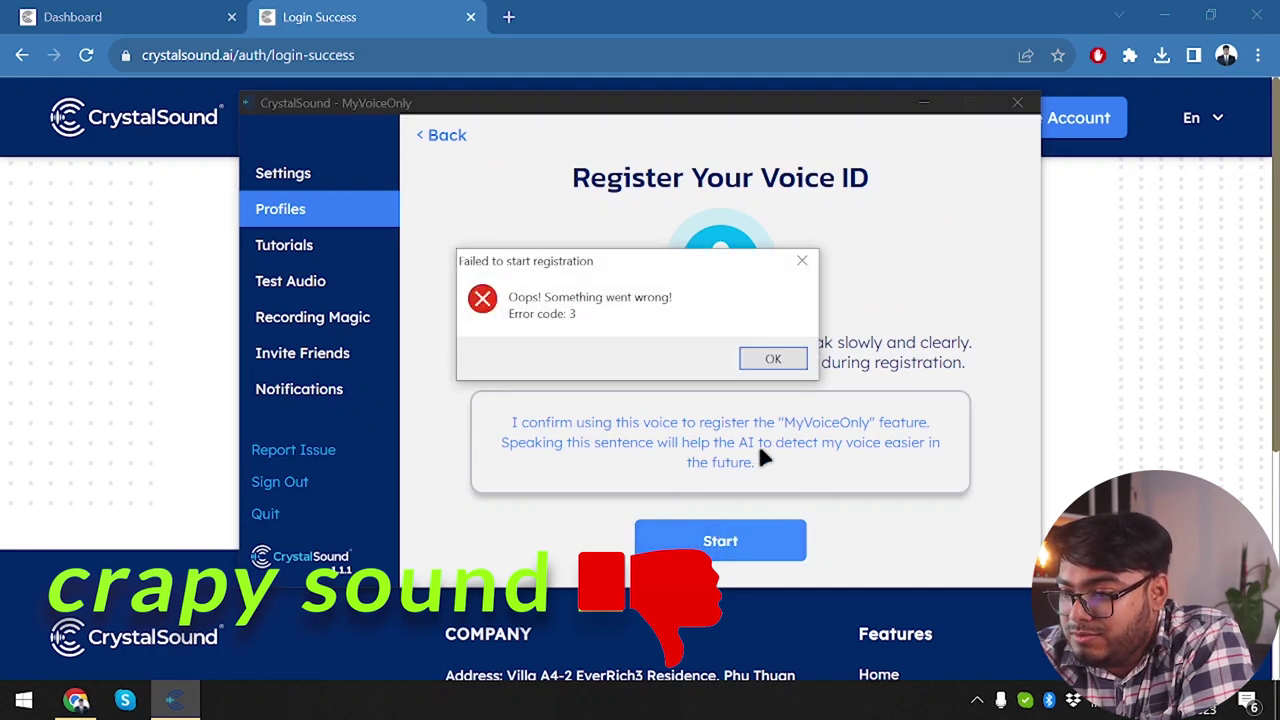
click(768, 356)
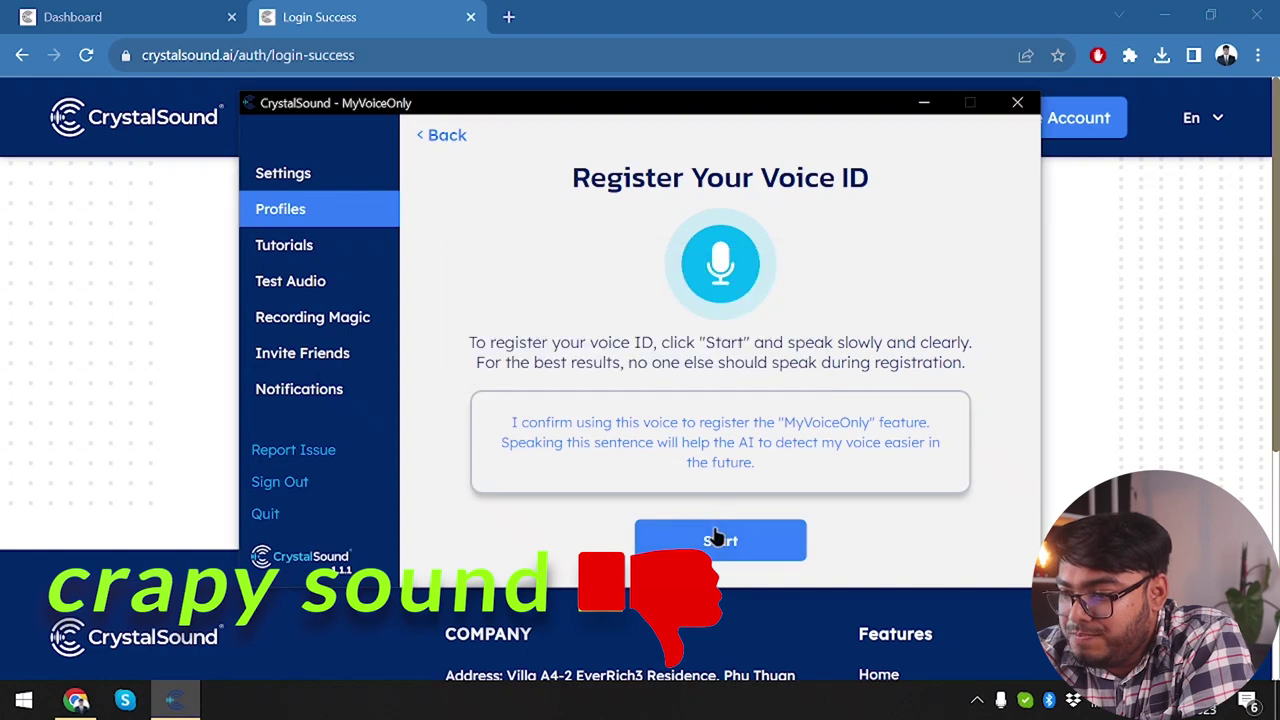
click(716, 538)
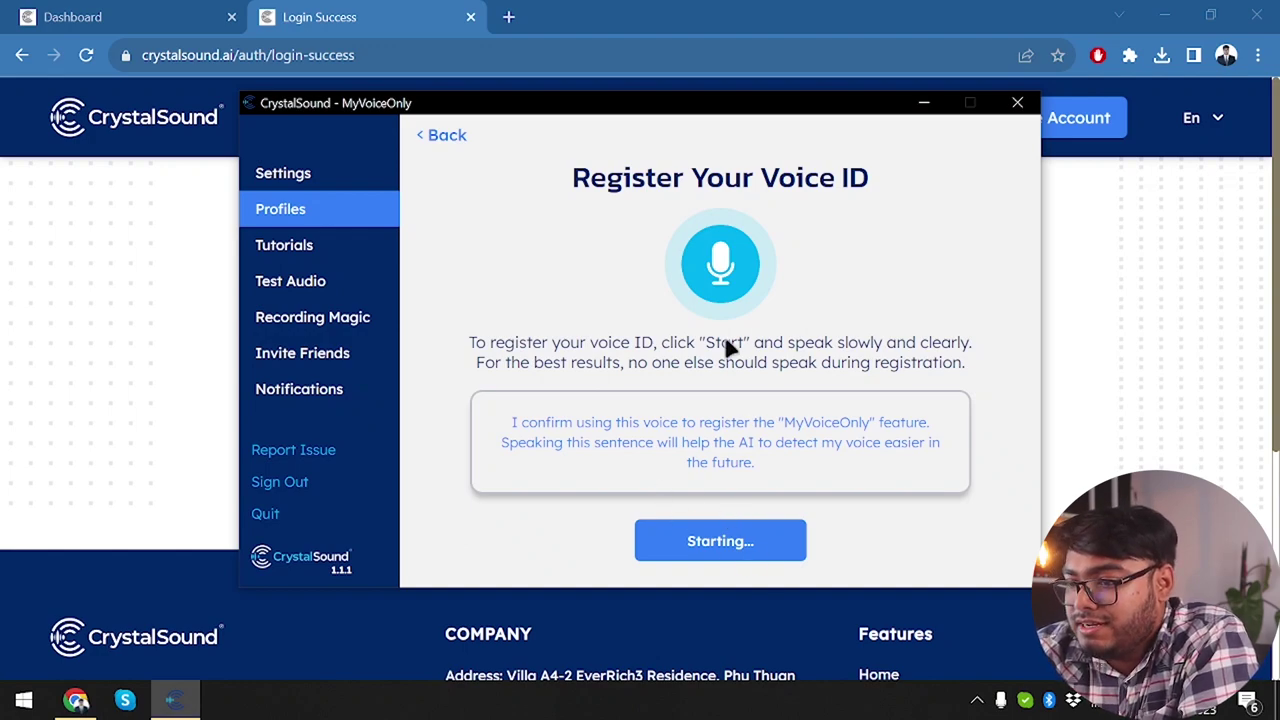
click(440, 138)
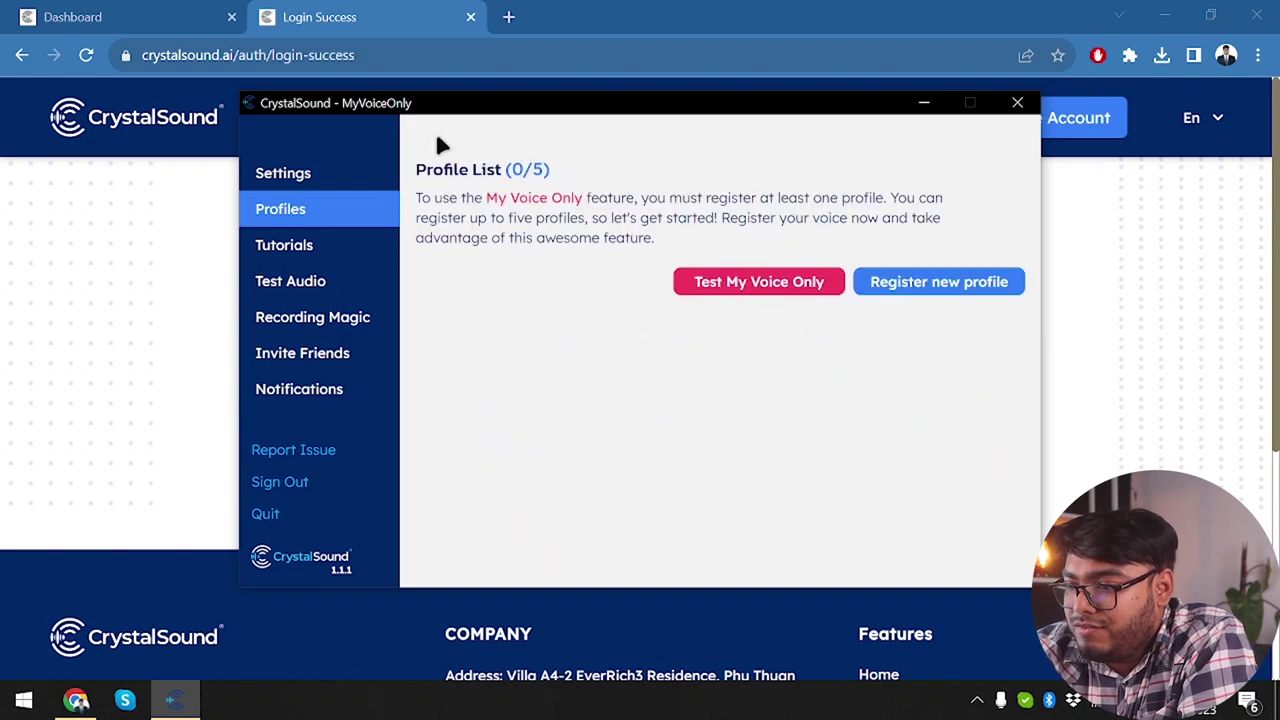
Step: Examine Recording Magic's My Voice Only profile and registration options, volume equalization, AI noise reduction and pitch shift
click(288, 247)
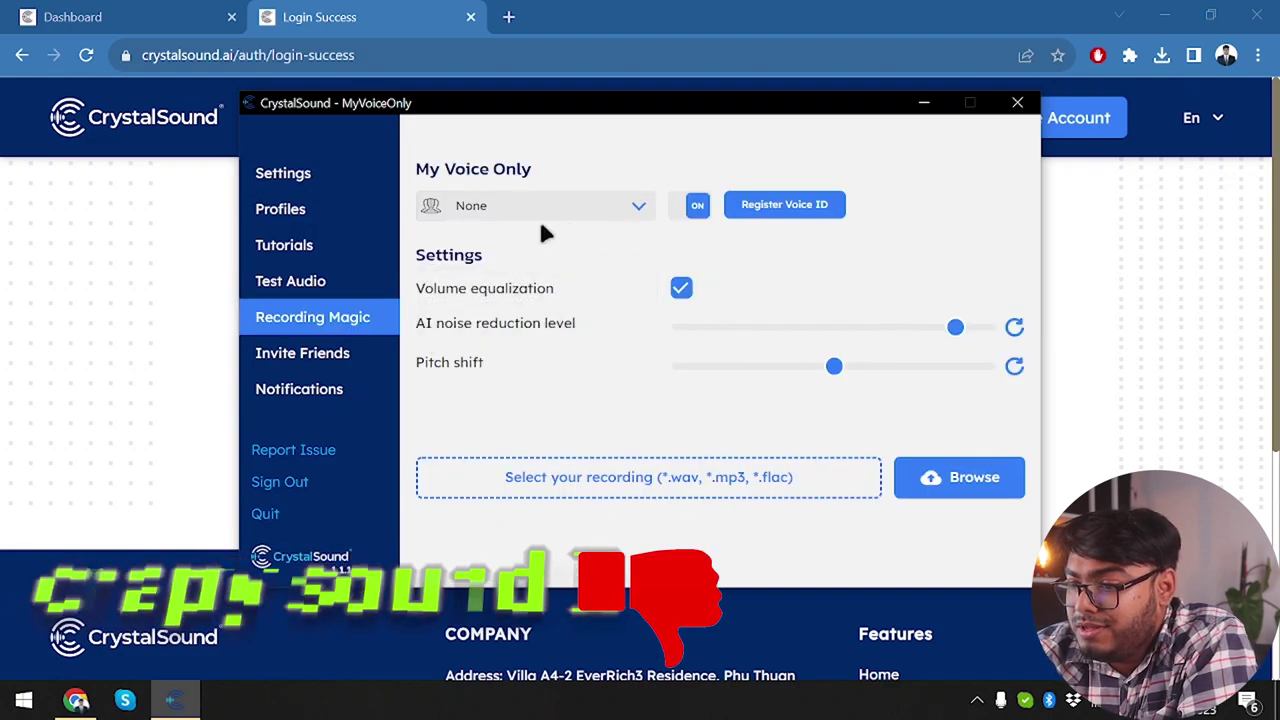
click(549, 204)
click(549, 204)
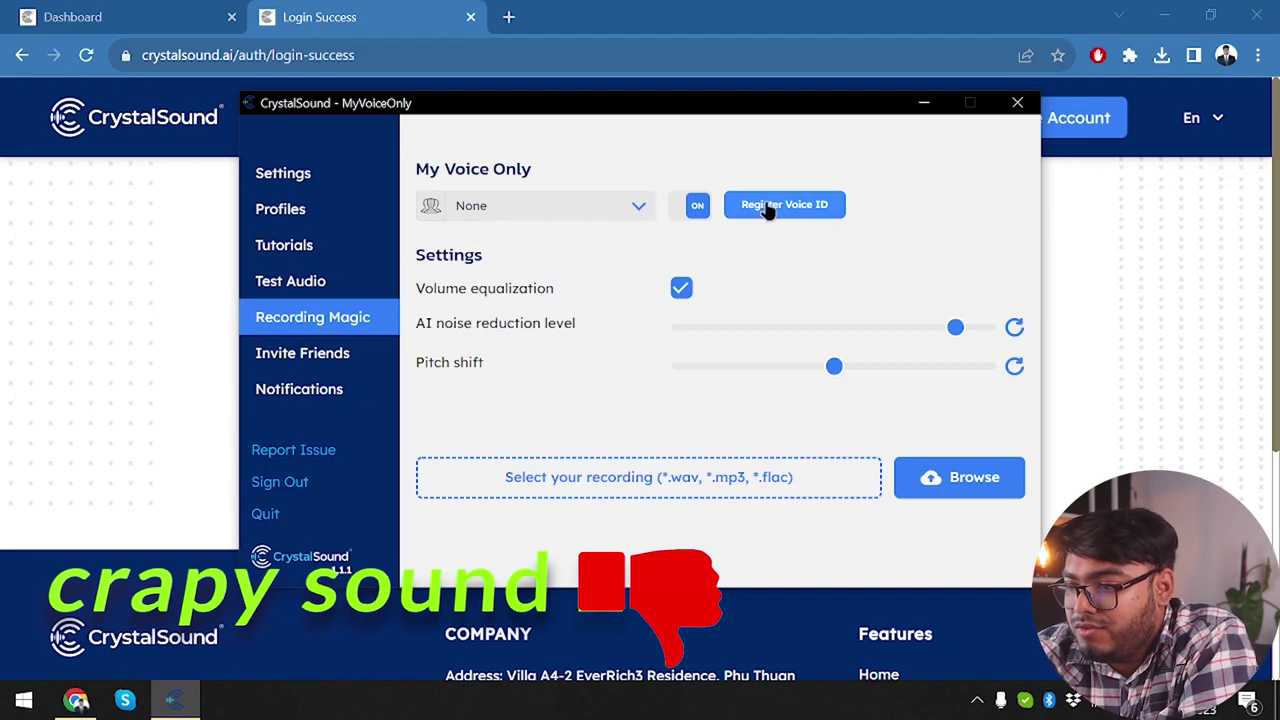
click(693, 210)
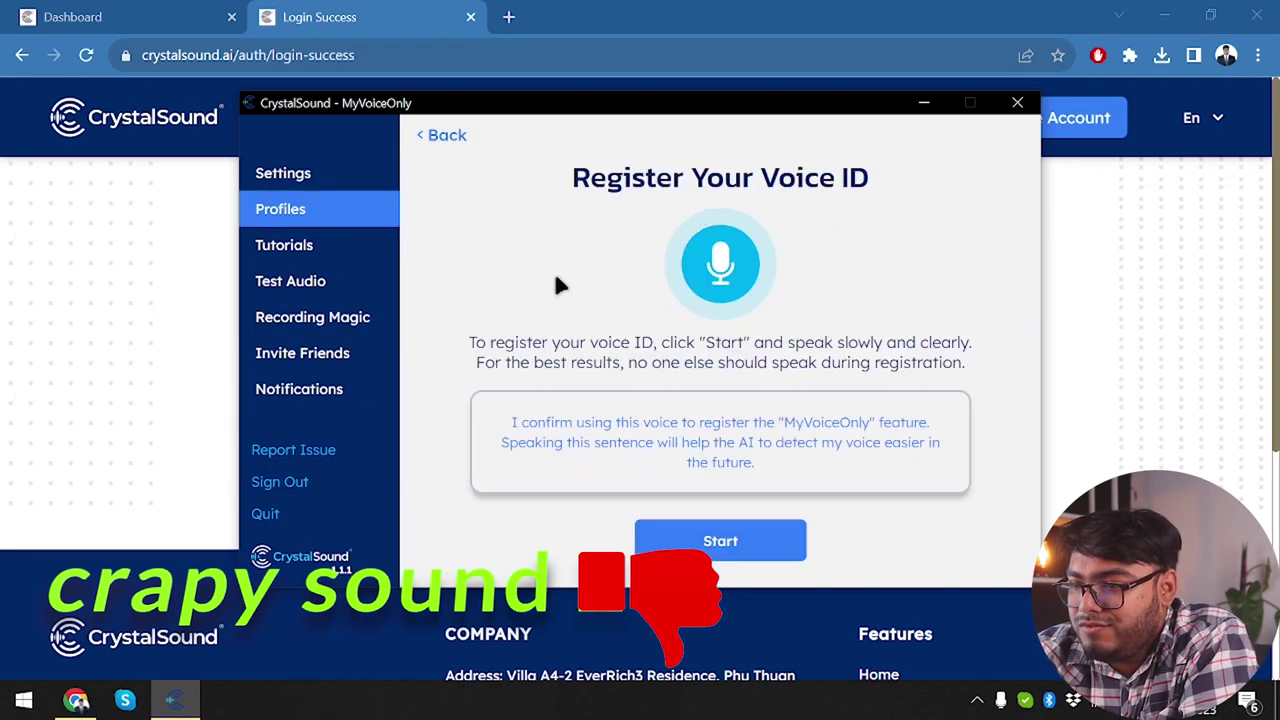
click(309, 318)
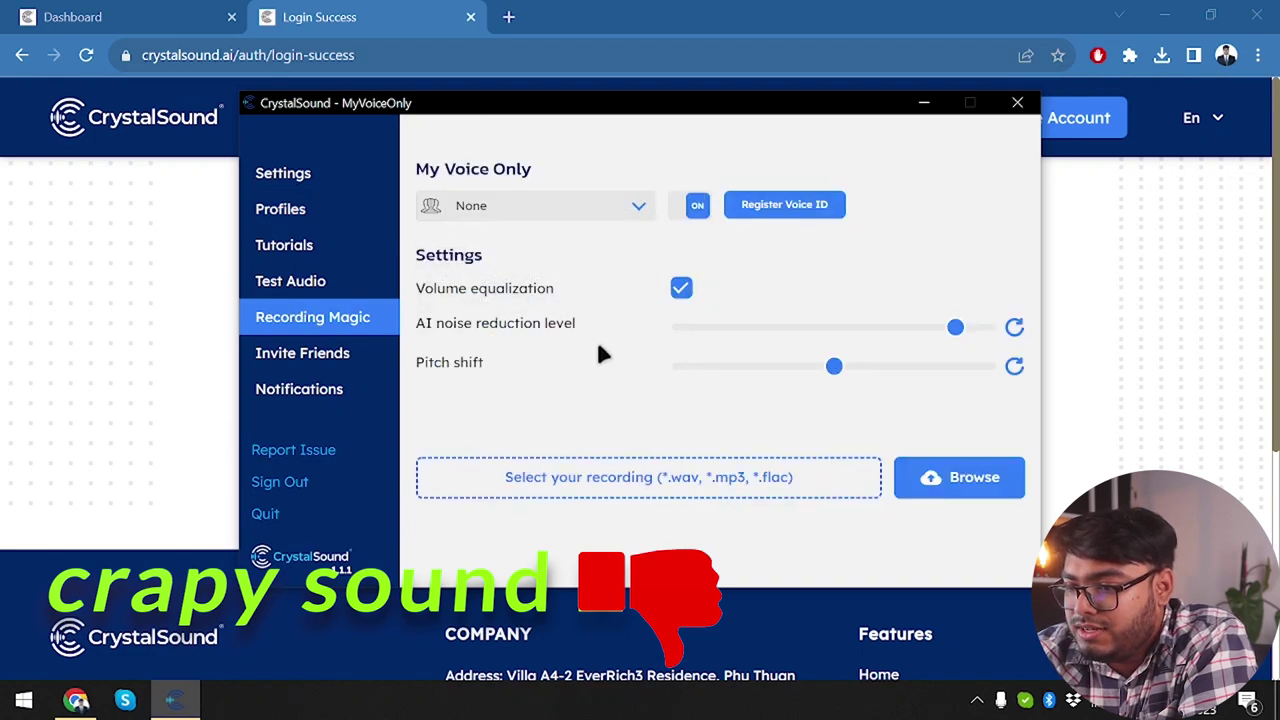
mouse_move(668, 291)
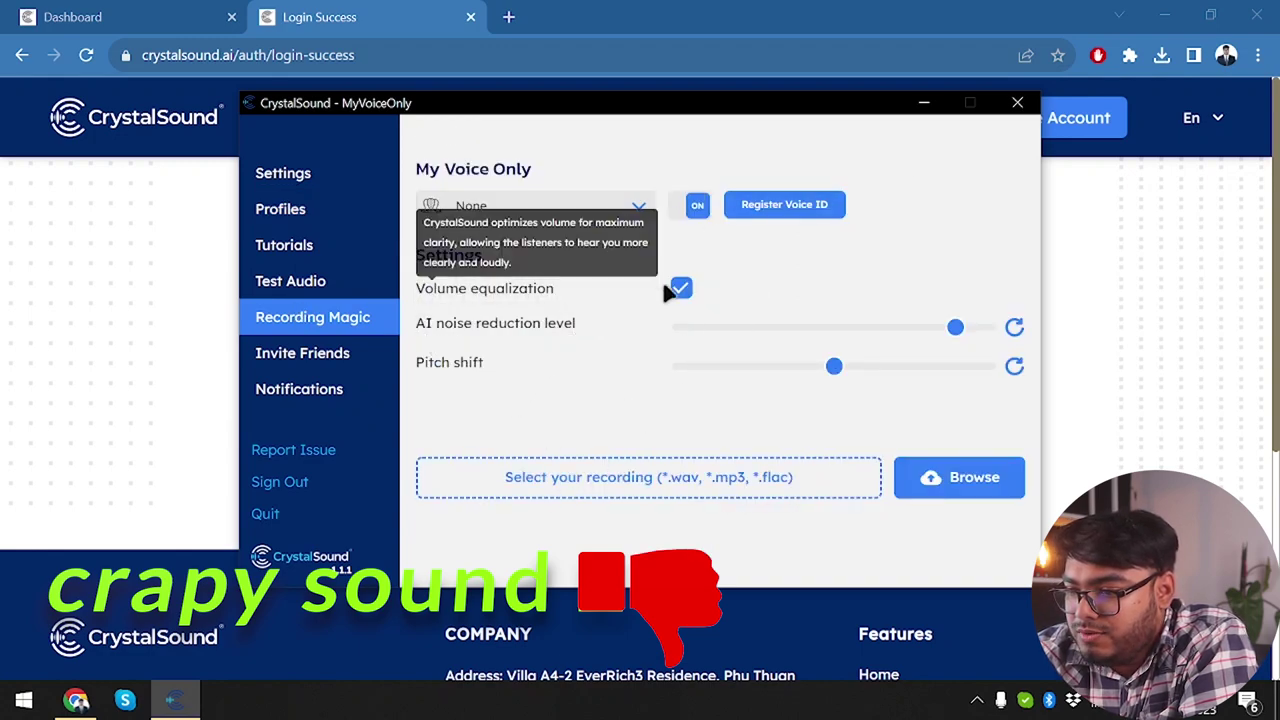
click(691, 205)
Step: Examine the app's general settings and its Voice Effects, Premium settings and Privacy settings sections
click(333, 177)
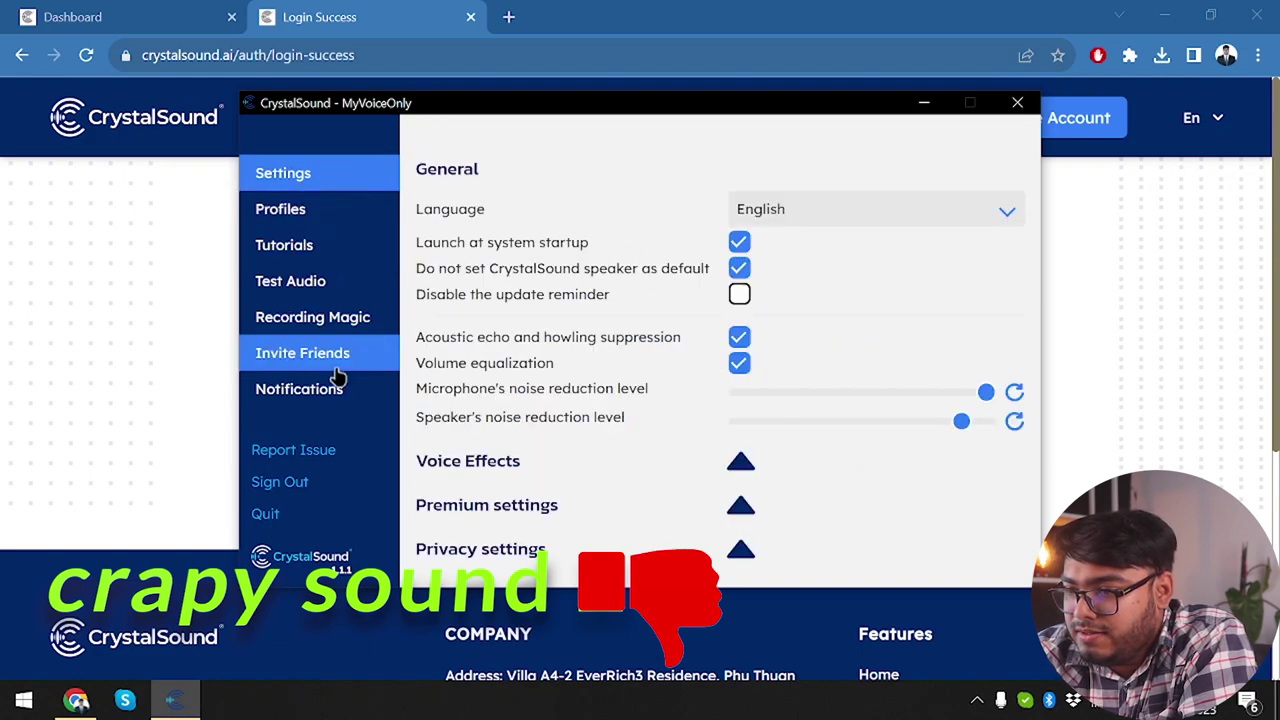
mouse_move(566, 337)
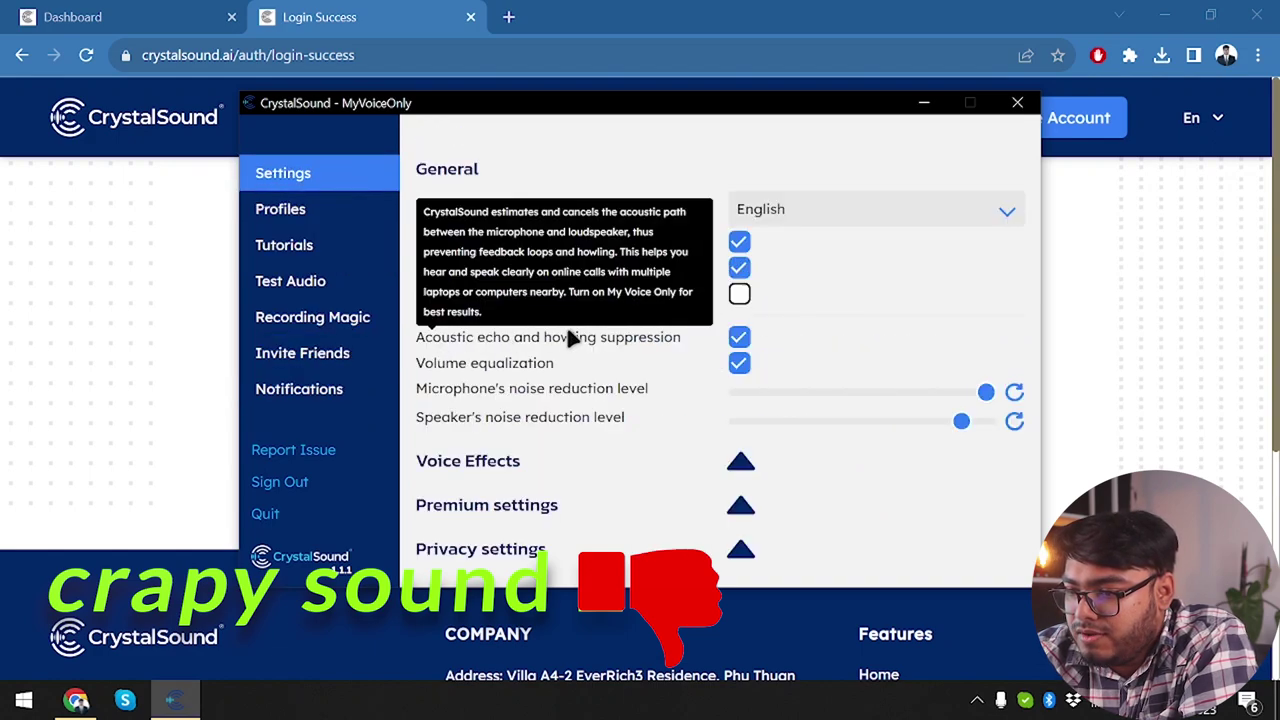
click(738, 461)
scroll(725, 455, down, 1)
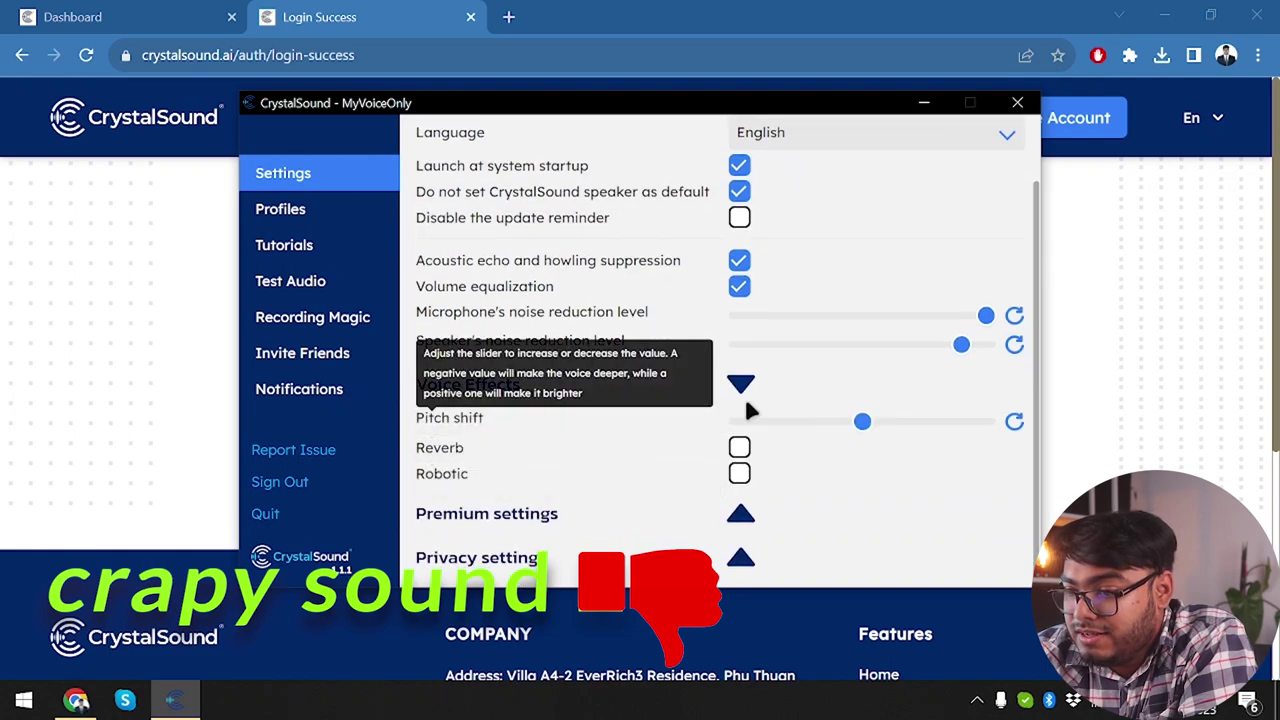
mouse_move(710, 432)
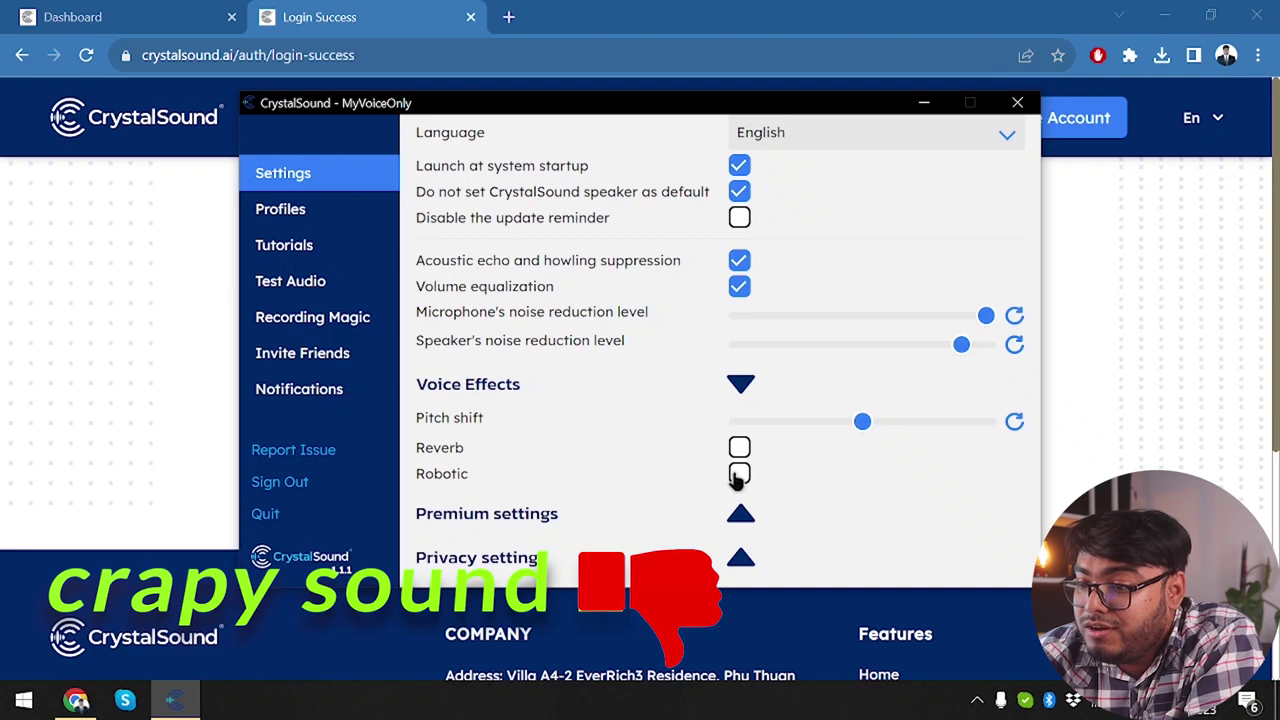
click(740, 384)
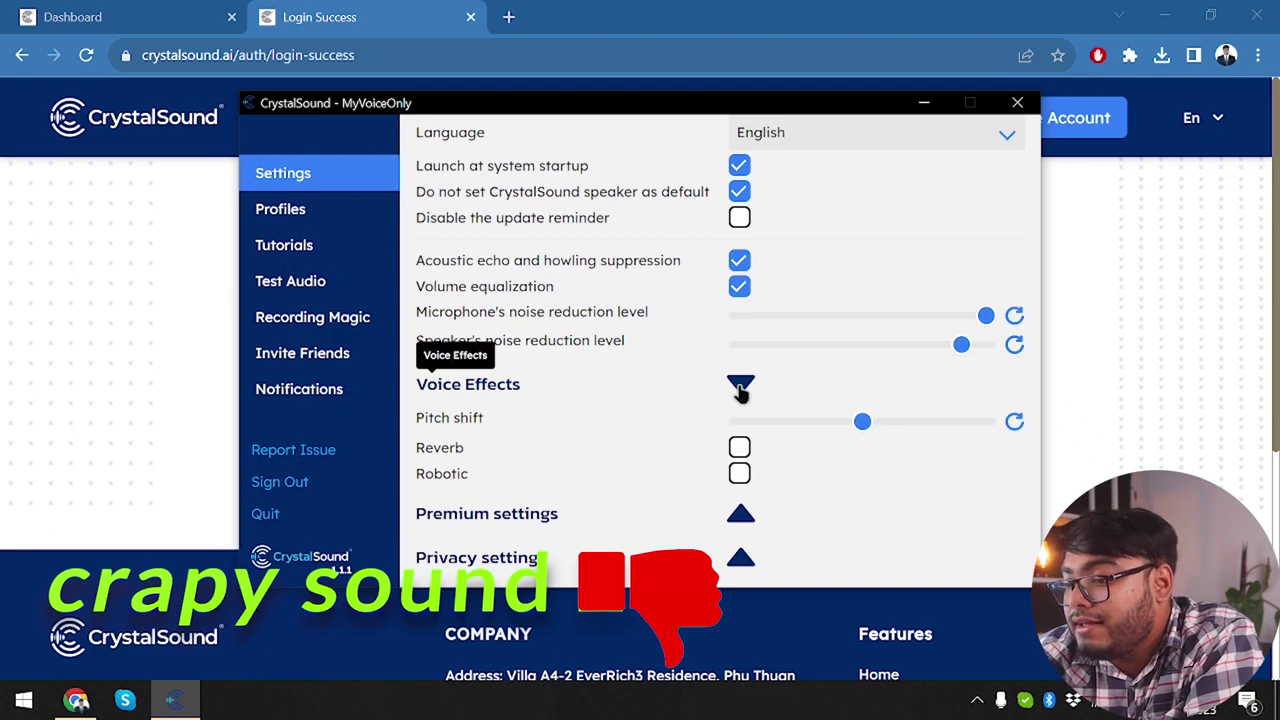
click(740, 512)
scroll(634, 496, down, 1)
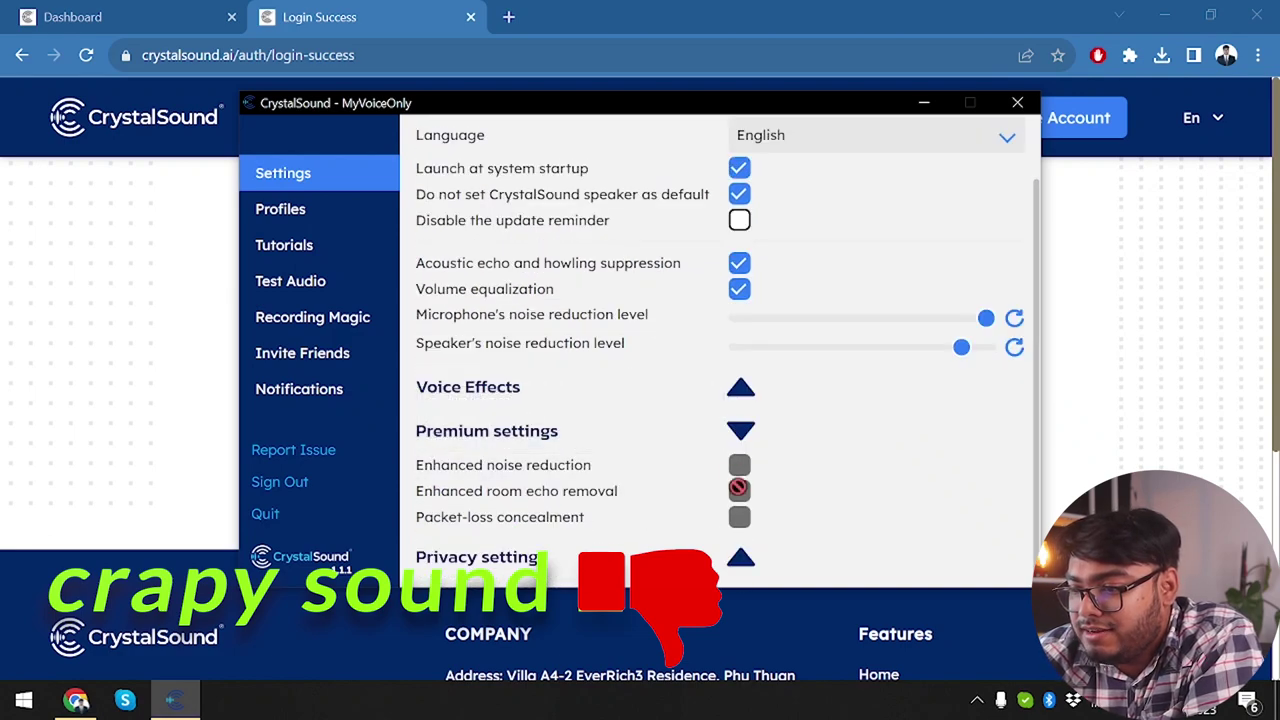
click(741, 432)
click(741, 546)
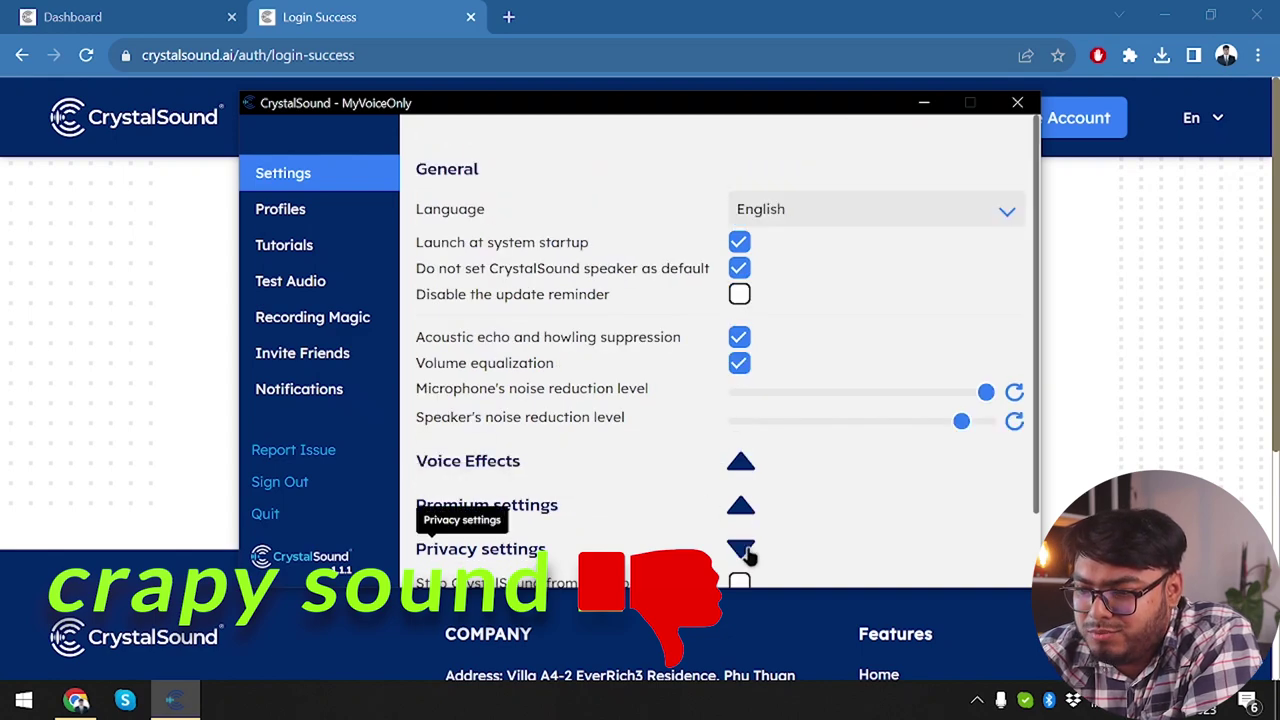
Step: Read the usage-tracking options under Privacy settings, then collapse that section
scroll(748, 545, down, 1)
mouse_move(477, 530)
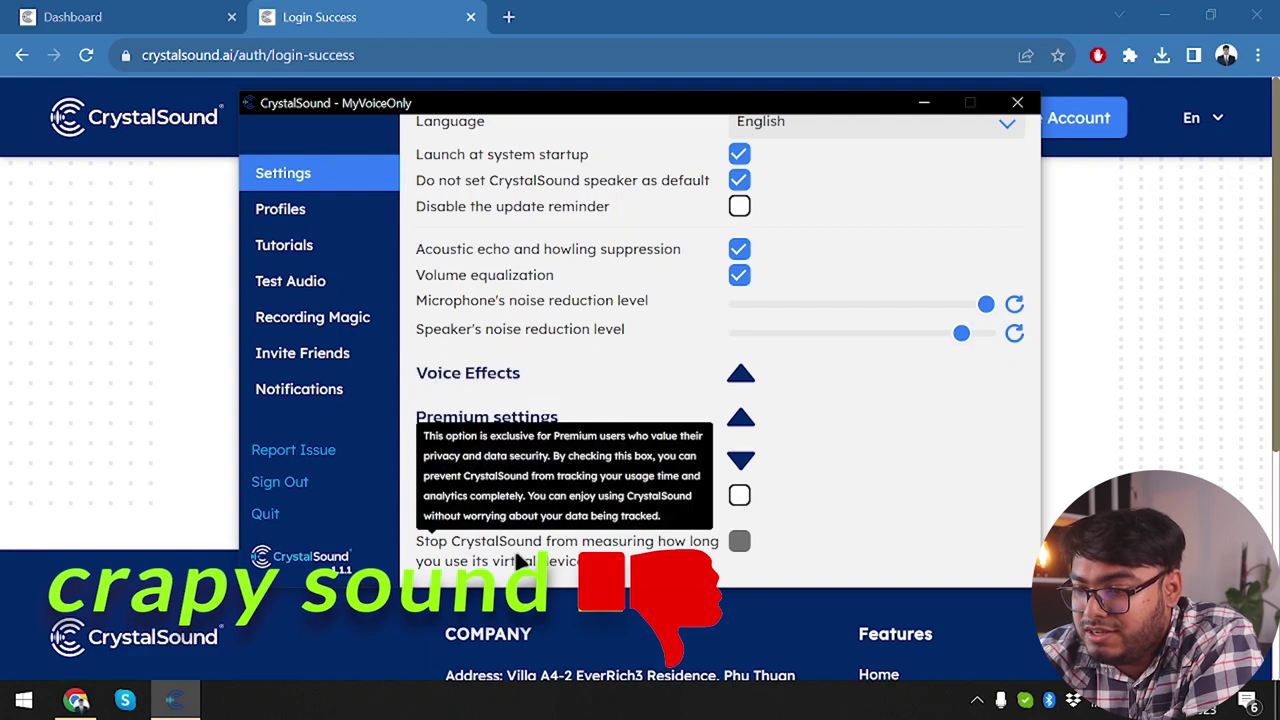
click(743, 464)
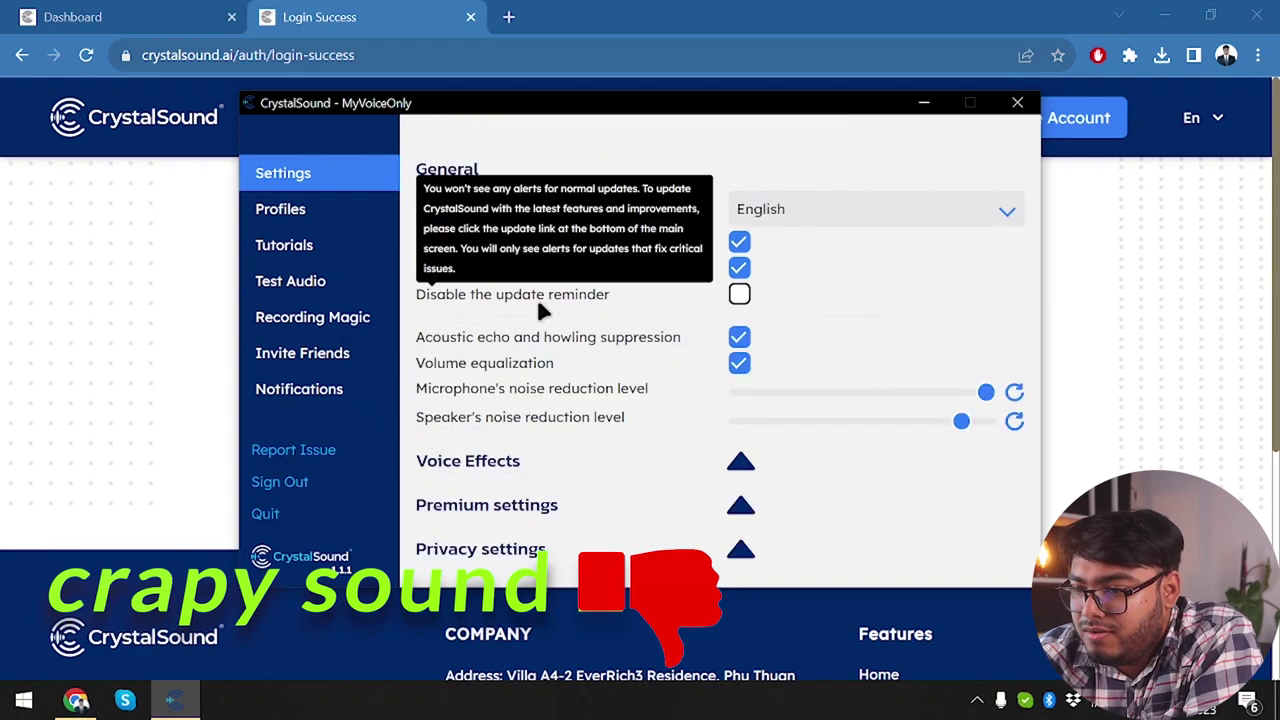
Step: Disable launching at system startup and lower the noise reduction levels to about 80 for the microphone and about 60 for the speaker
click(738, 243)
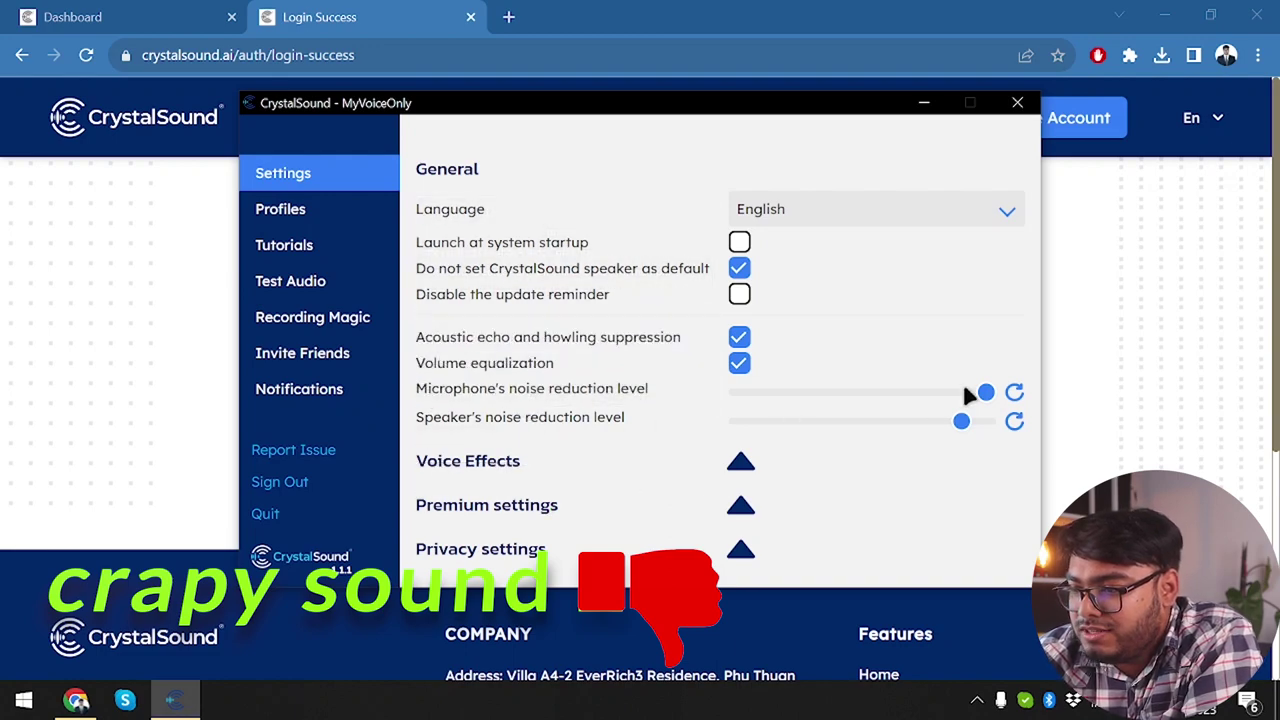
drag(982, 392, 936, 398)
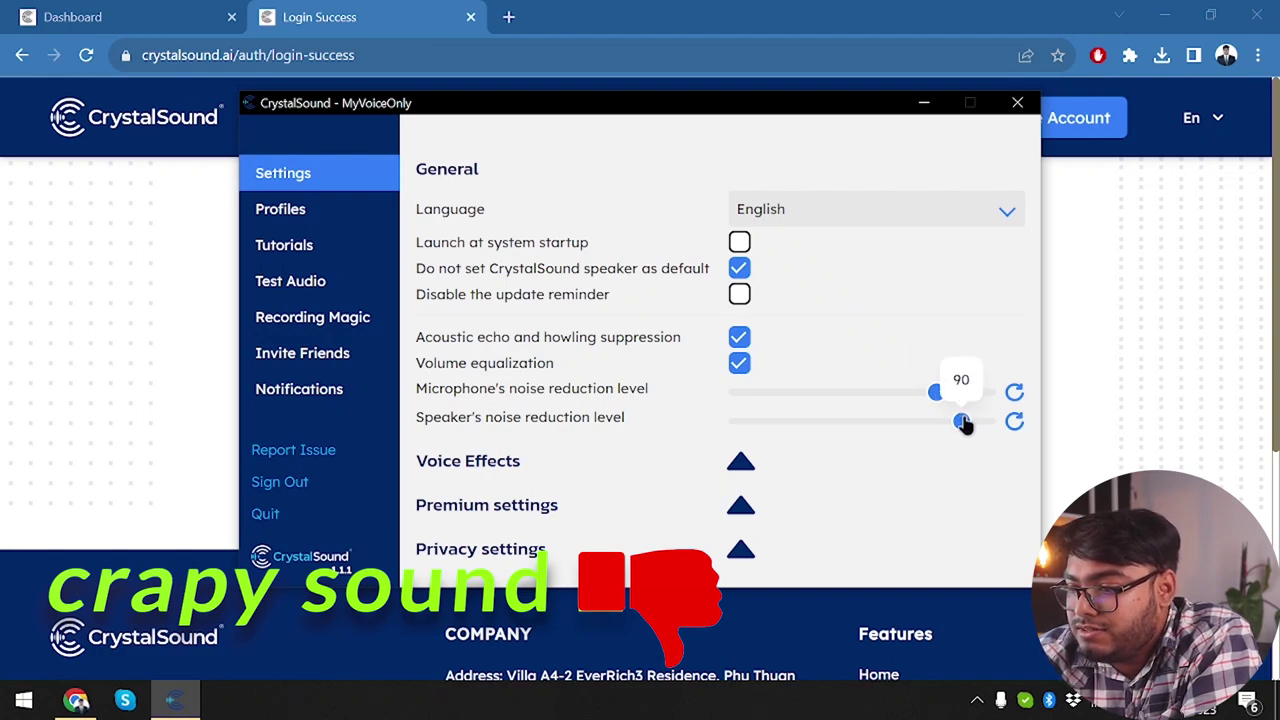
drag(965, 423, 888, 428)
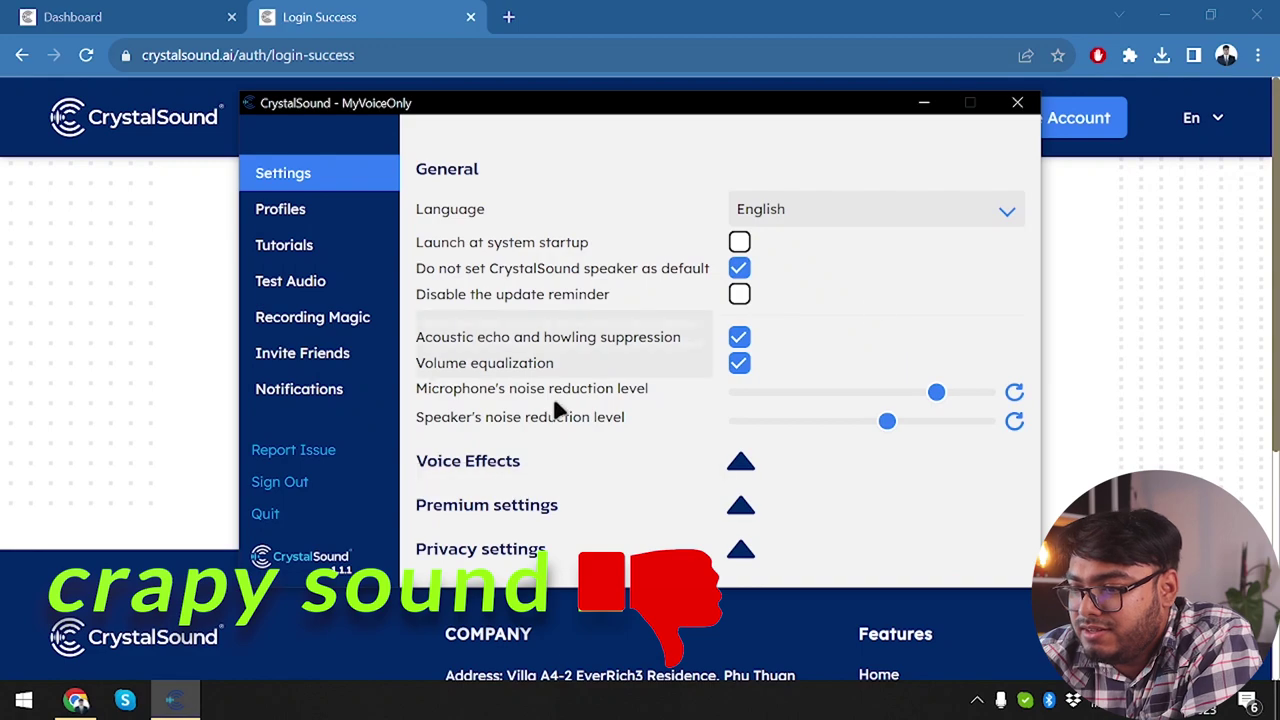
Step: Look over the Invite Friends and Recording Magic pages, finishing on Recording Magic
click(340, 350)
click(342, 330)
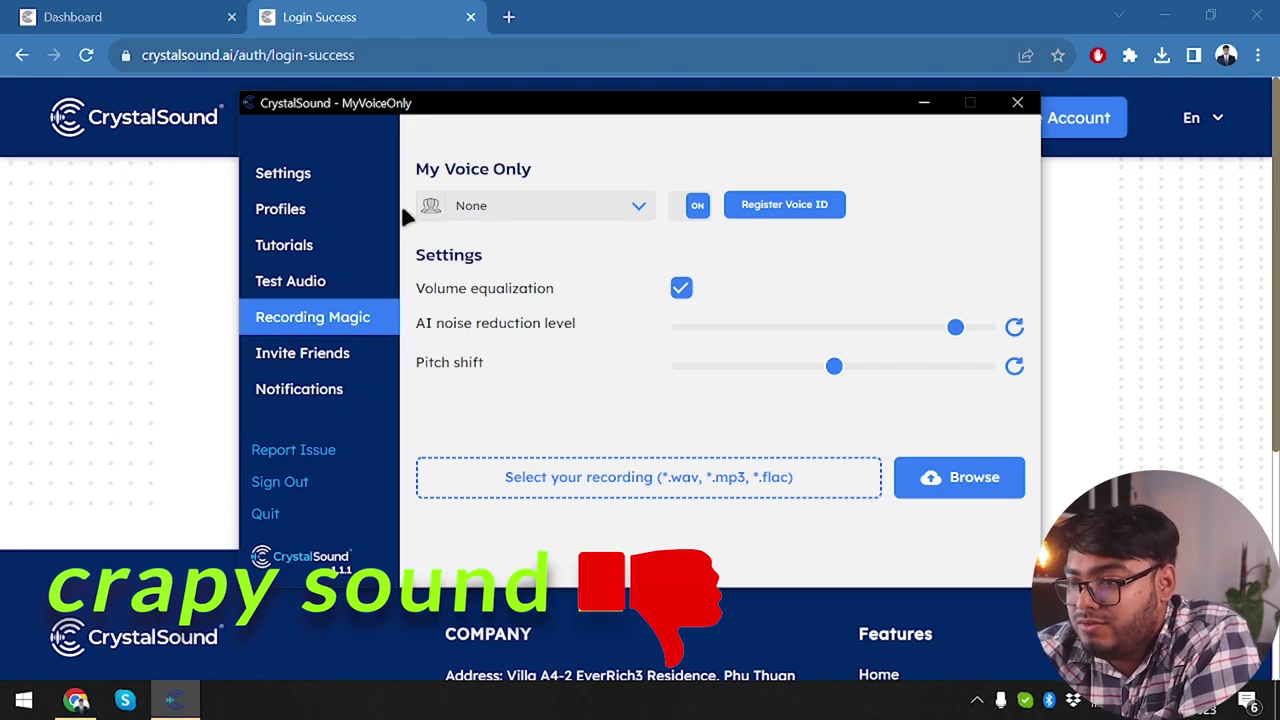
click(335, 194)
click(318, 352)
click(325, 320)
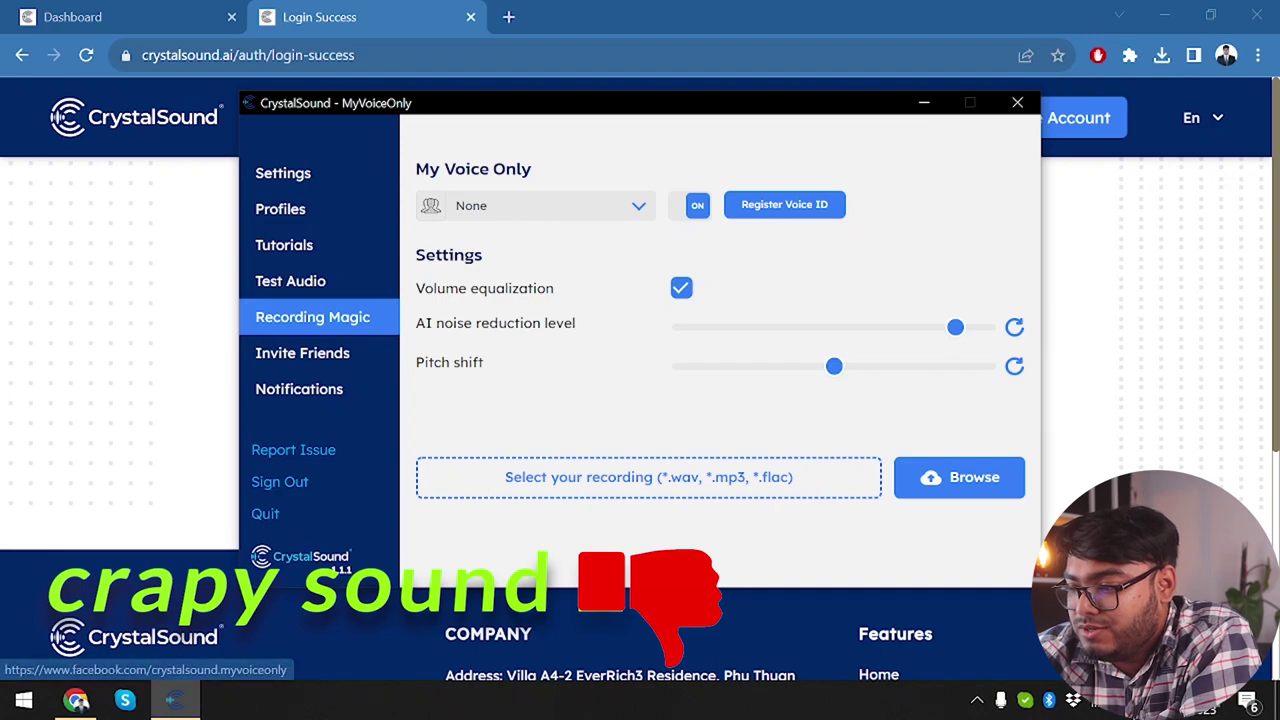
Step: Check which playback devices Windows offers for sound output, then collapse the device list
click(1145, 700)
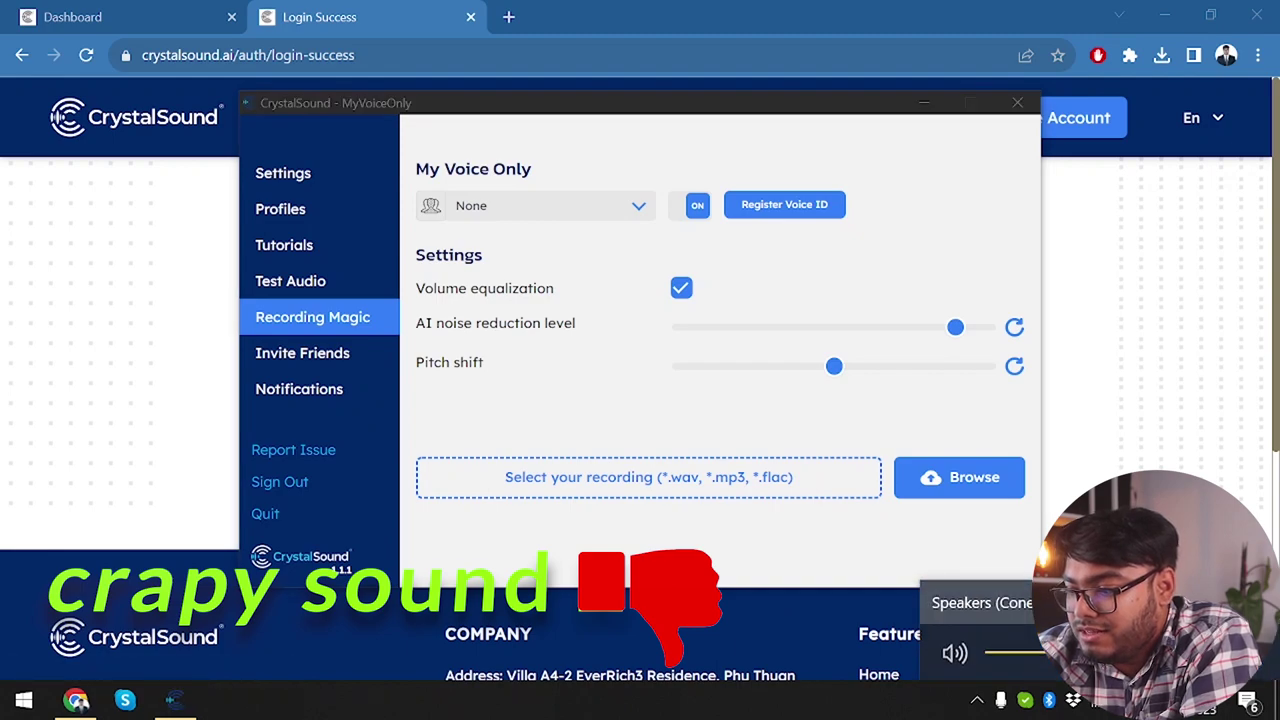
click(985, 590)
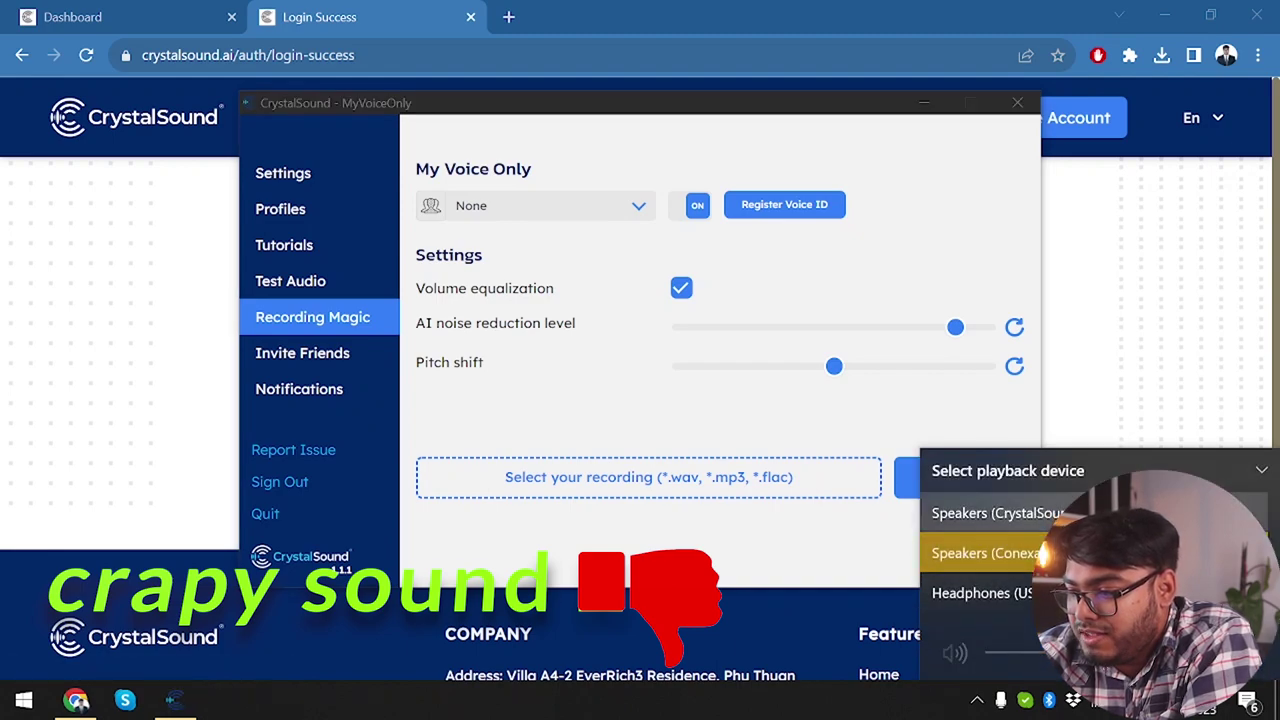
click(1180, 470)
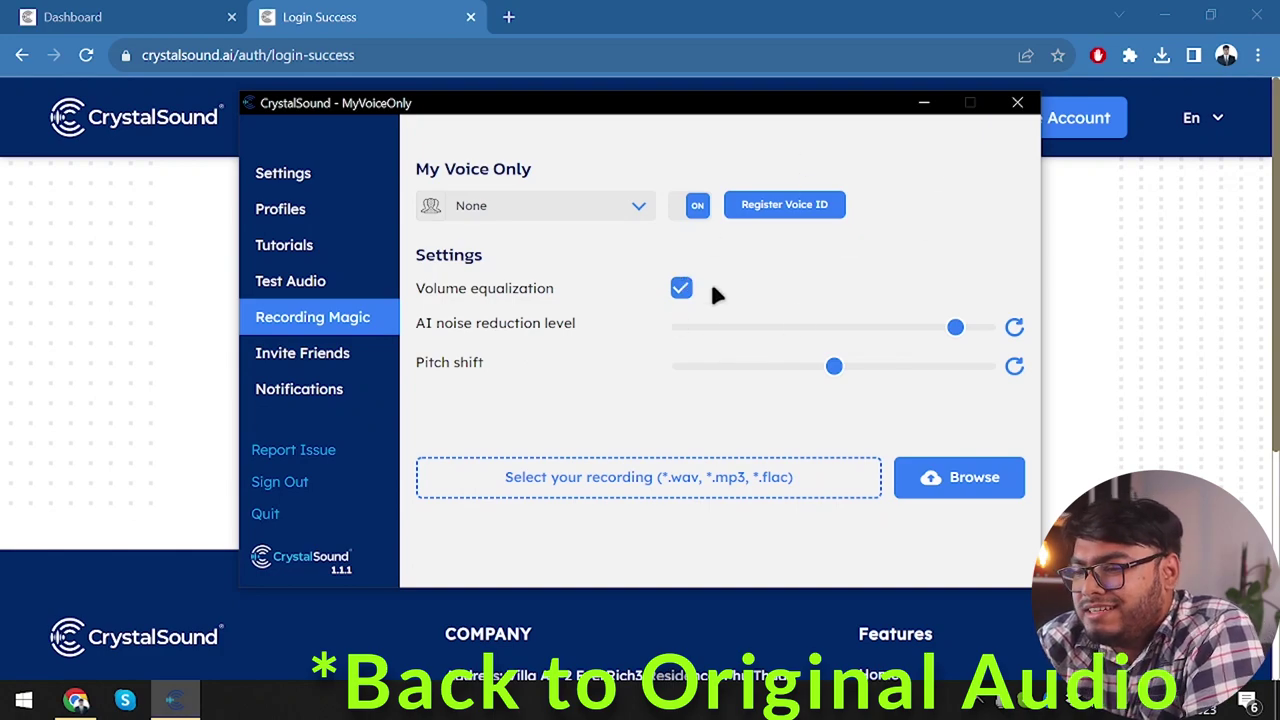
Step: Revisit the Invite Friends, Recording Magic, Test Audio, Tutorials and Profiles pages, ending on the Settings page
click(313, 358)
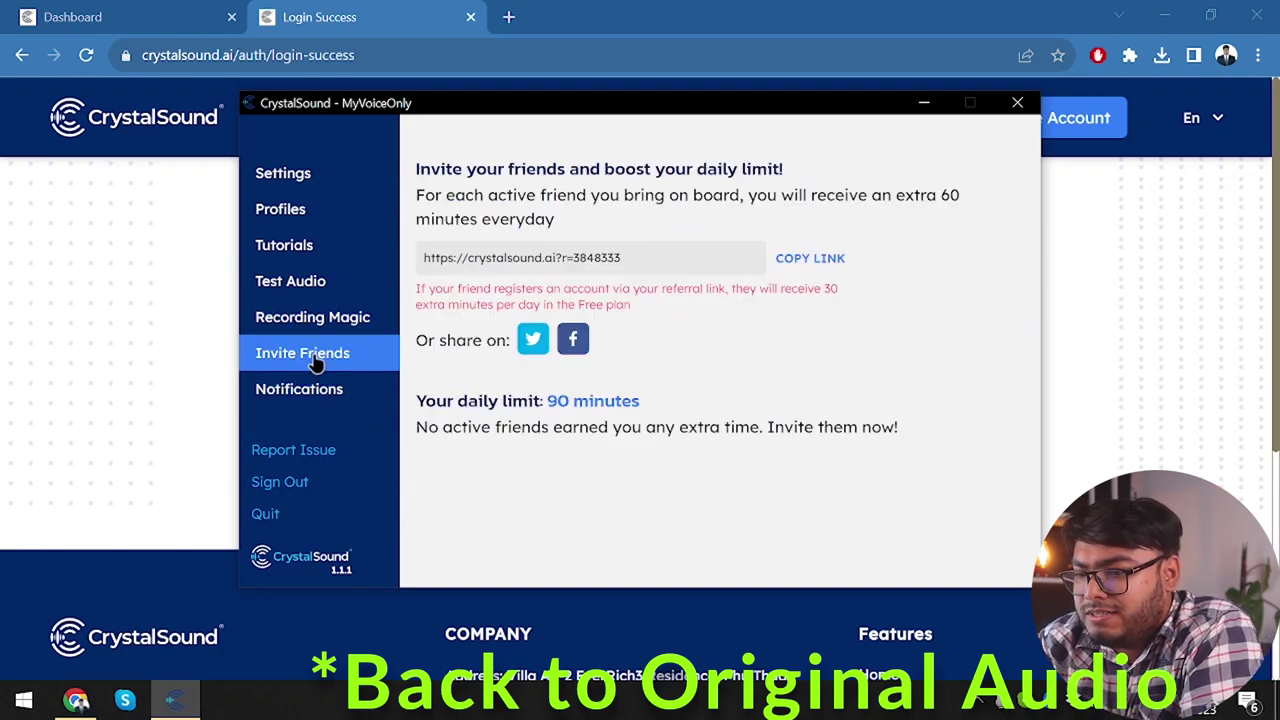
click(316, 320)
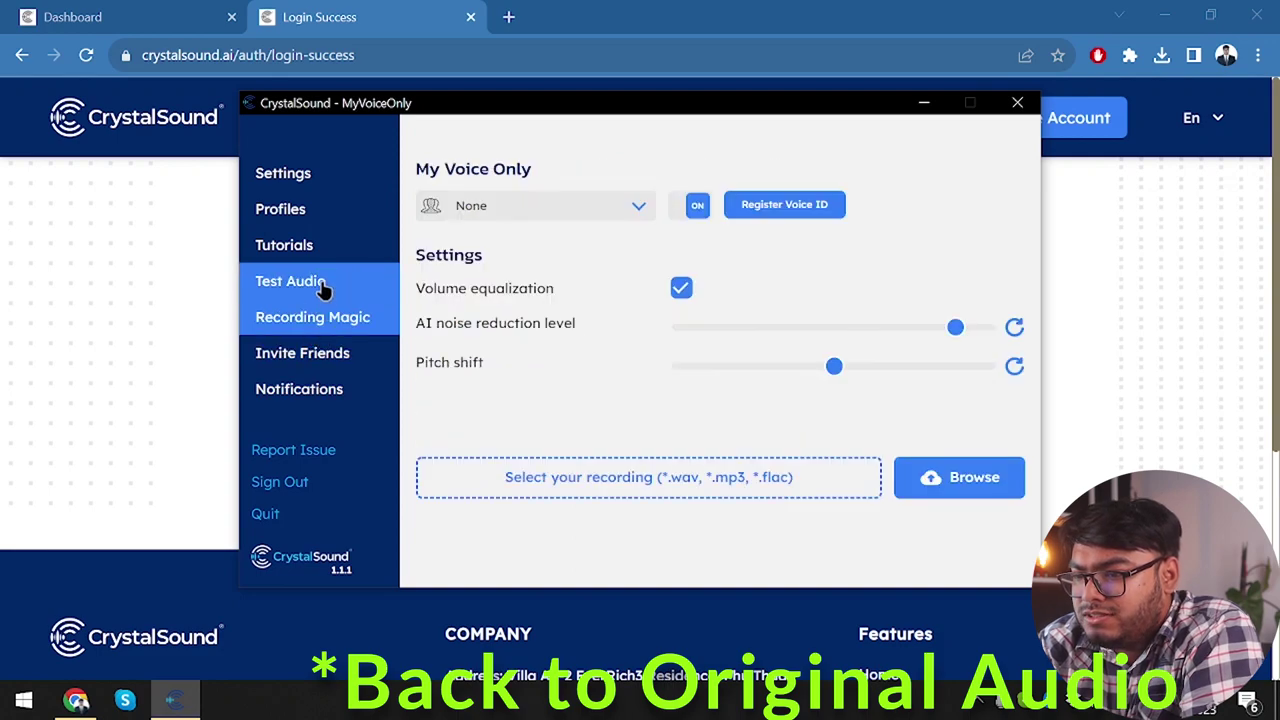
click(321, 285)
click(320, 245)
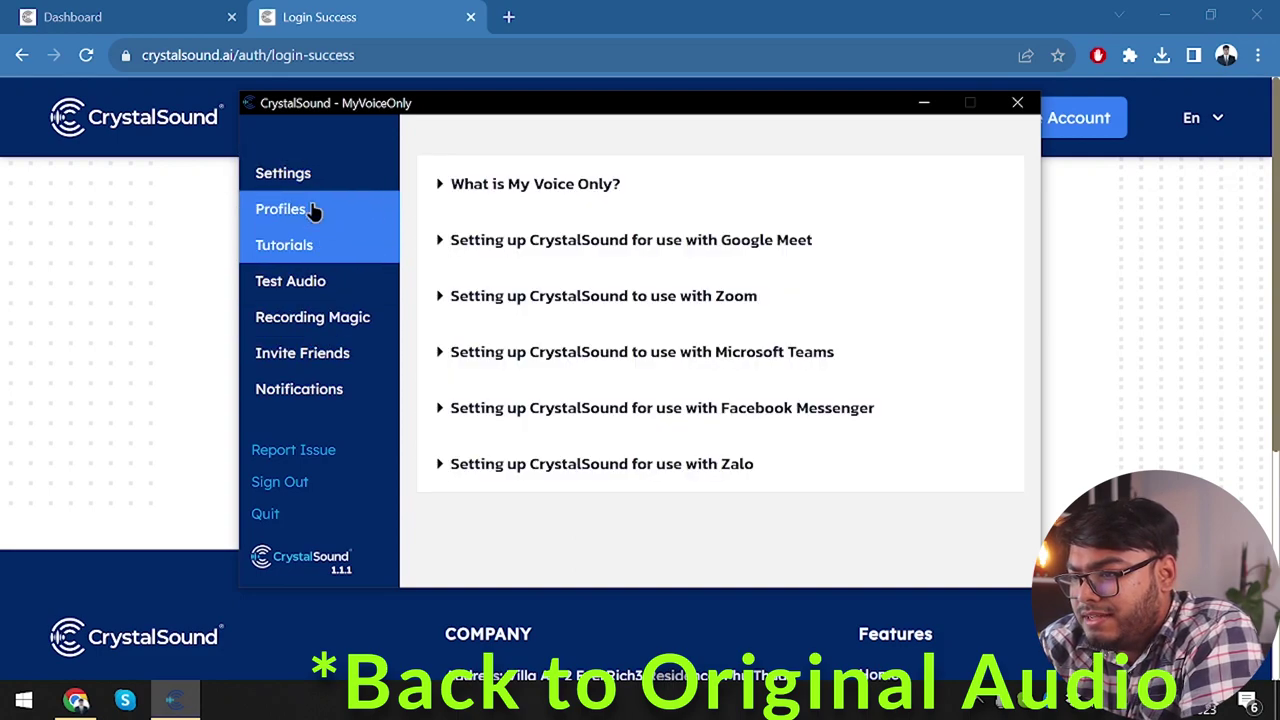
click(312, 209)
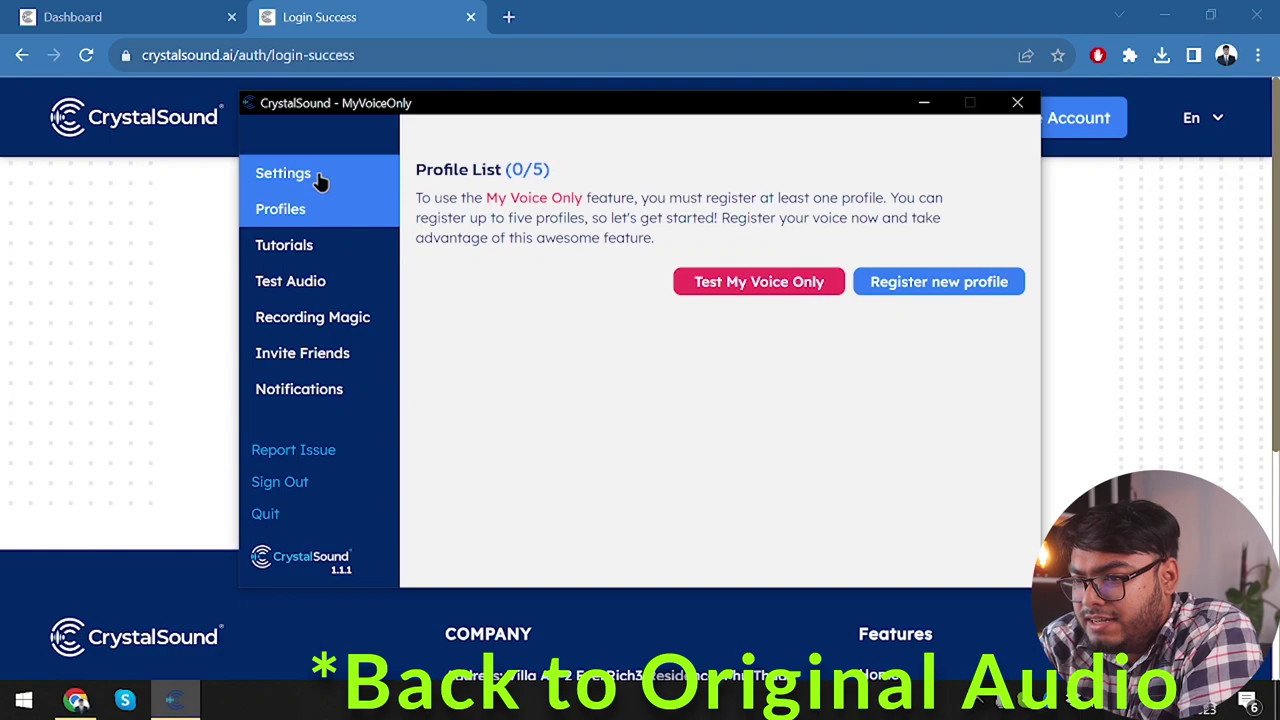
click(320, 178)
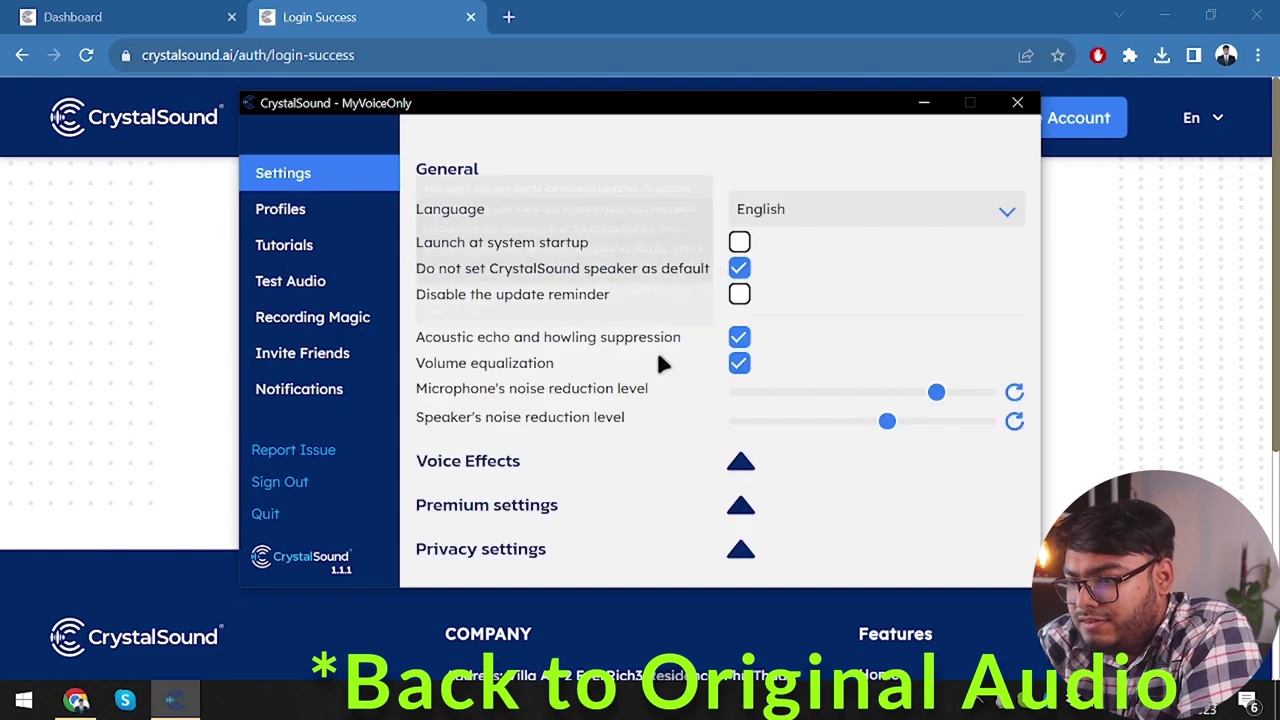
Step: Expand the Privacy settings, Premium settings and Voice Effects sections and review their options
click(740, 547)
scroll(744, 511, down, 1)
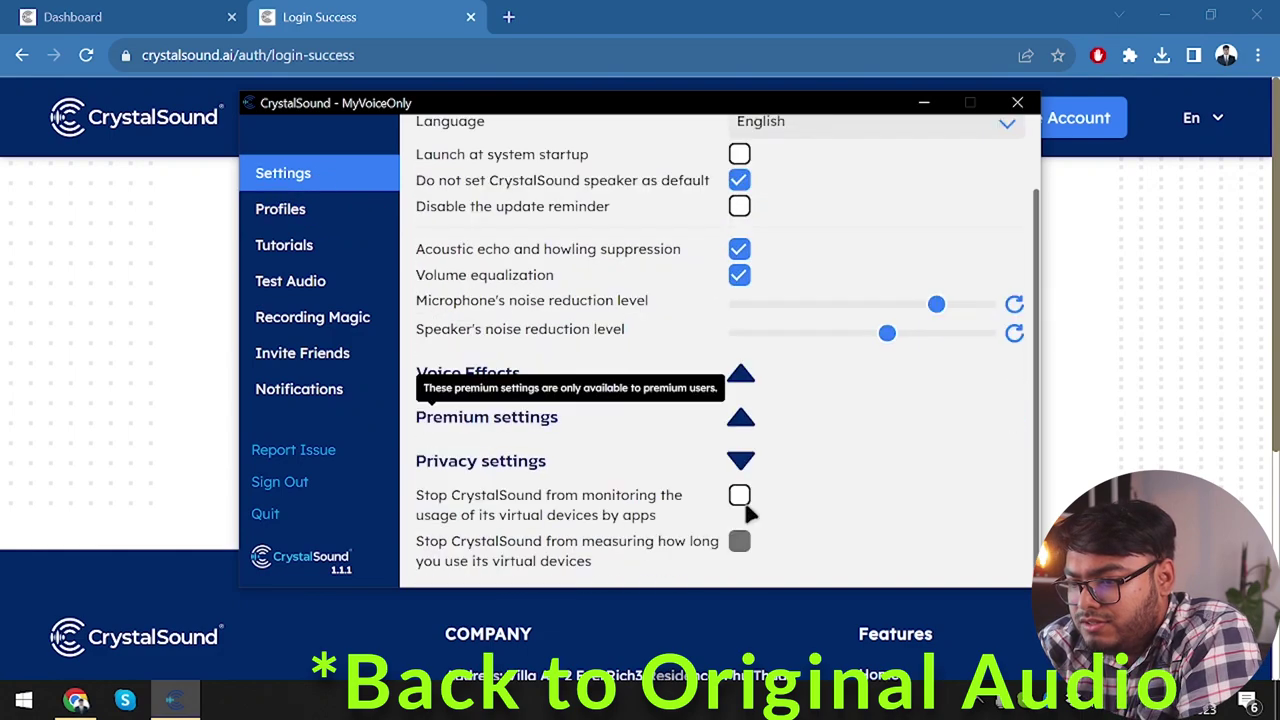
click(740, 420)
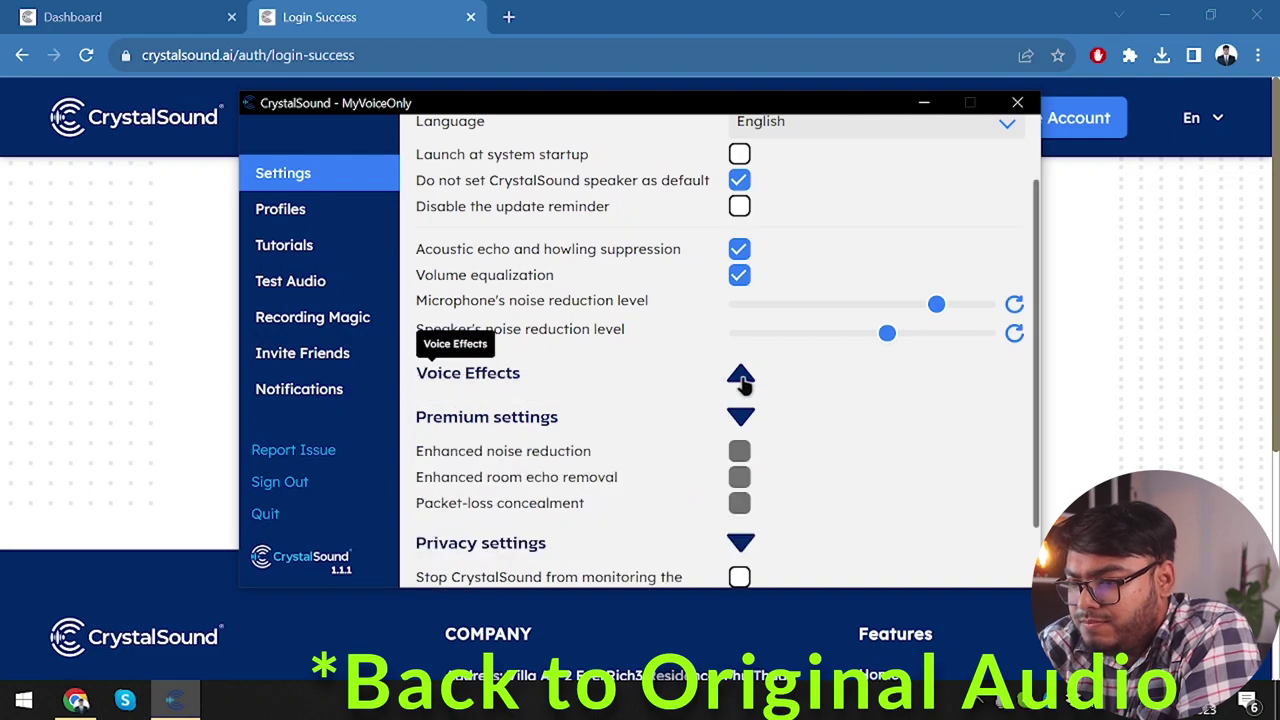
click(741, 378)
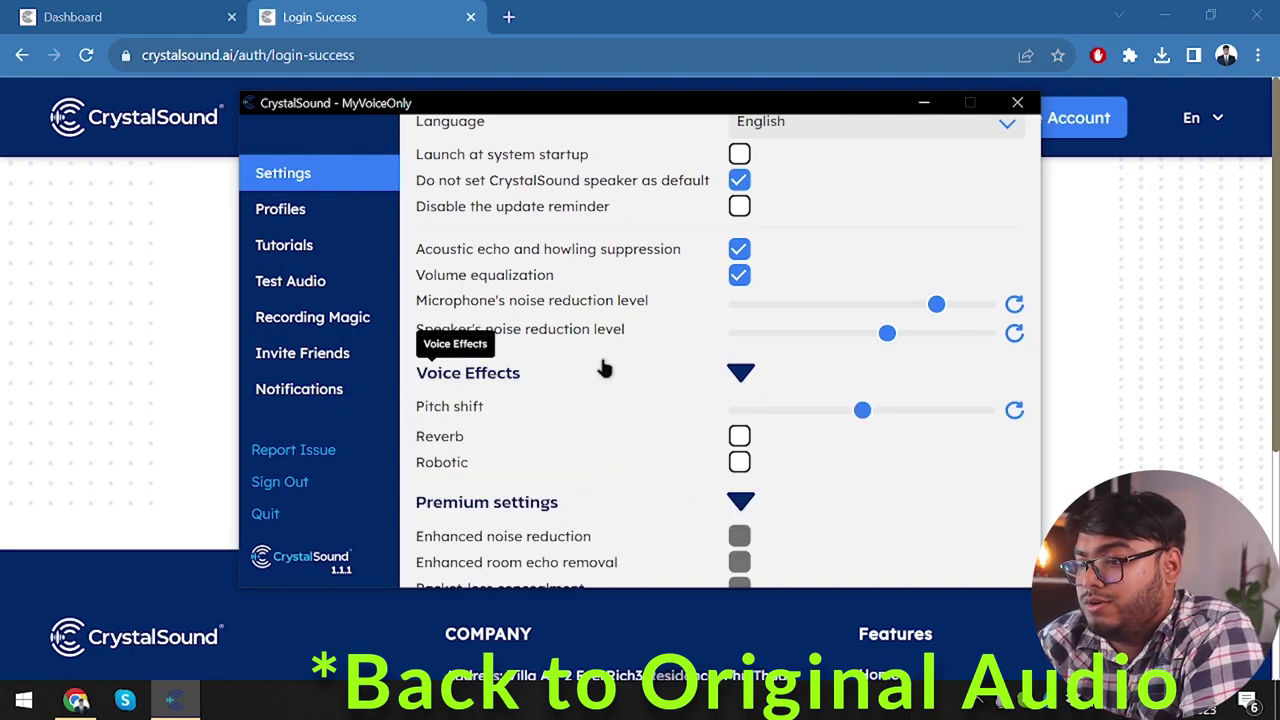
scroll(602, 366, up, 1)
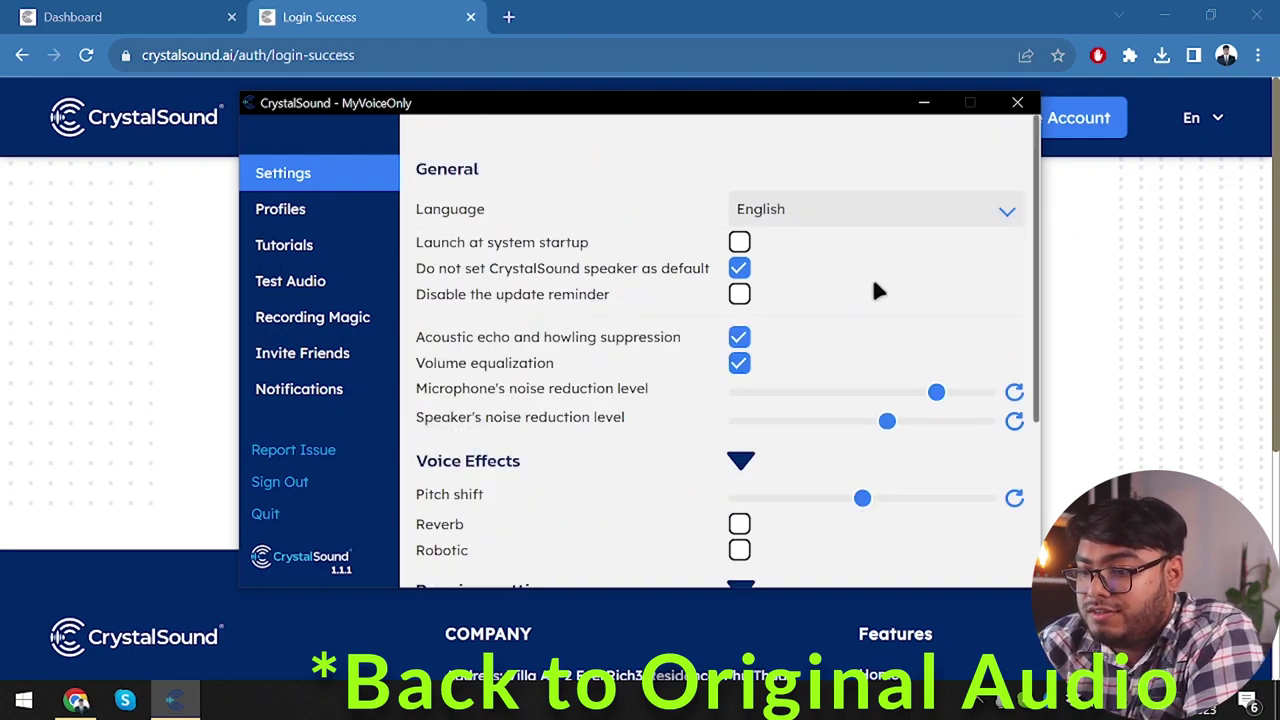
Step: Minimize the CrystalSound app and review the plans on the website's Pricing page in Chrome
click(922, 104)
click(665, 118)
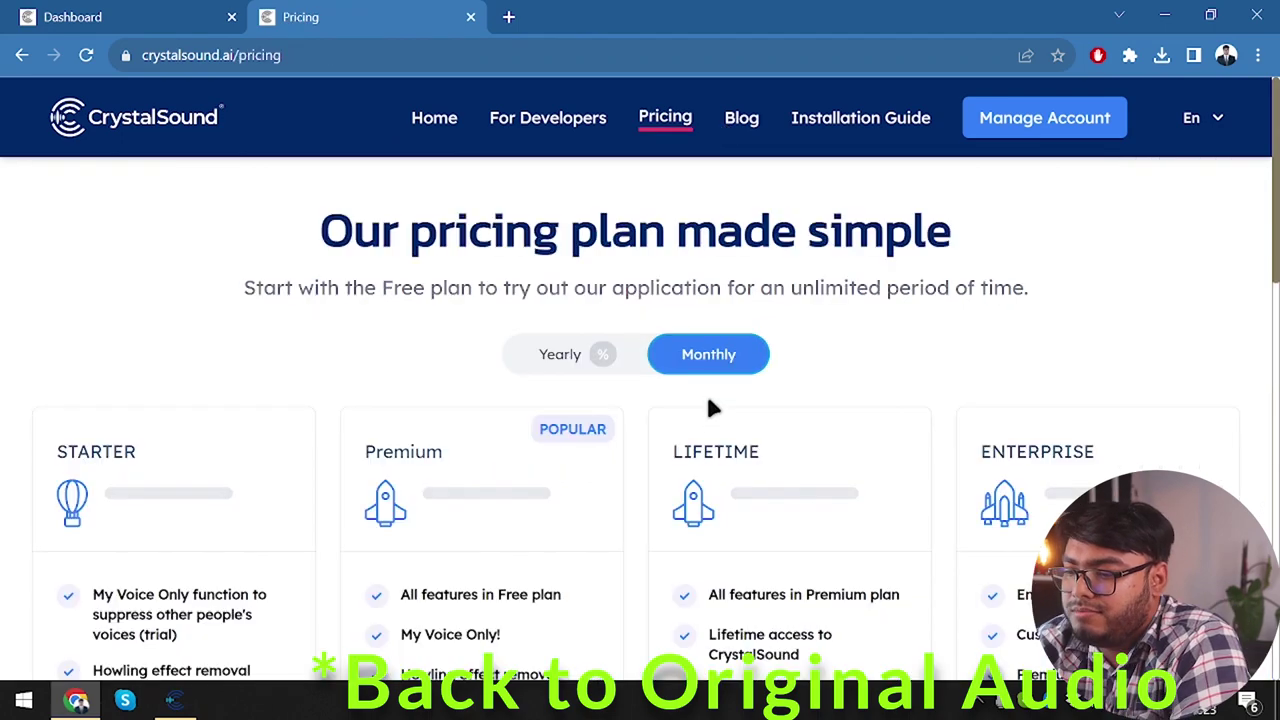
scroll(694, 486, down, 3)
scroll(697, 486, up, 3)
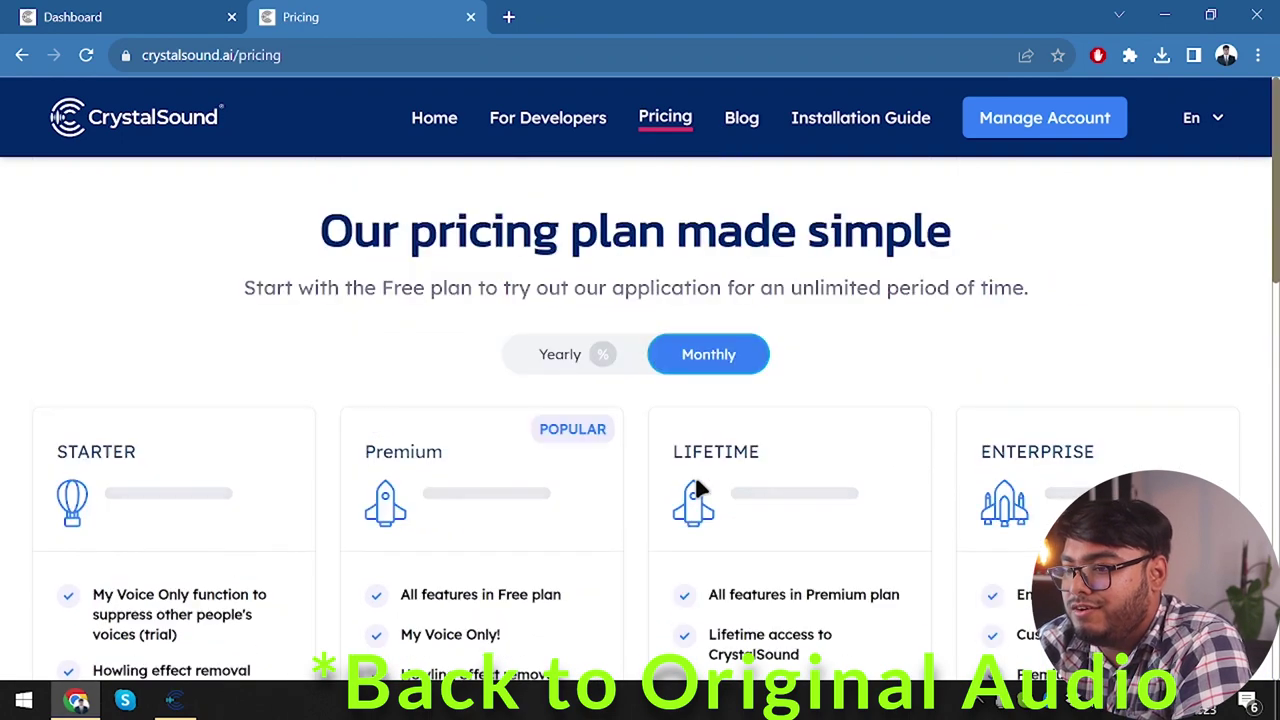
Step: Open the AppSumo CrystalSound product page from the browser's address suggestions for "cry"
click(629, 57)
text(cy)
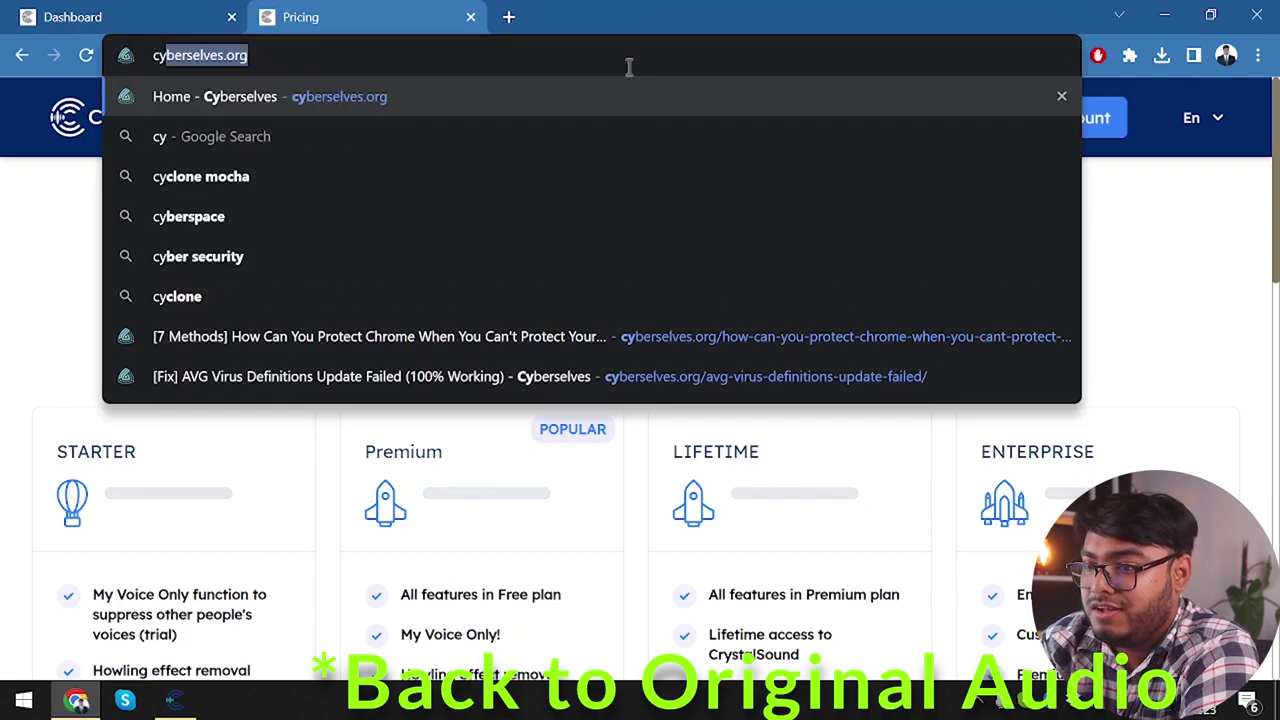
key(BackSpace)
key(BackSpace)
text(ry)
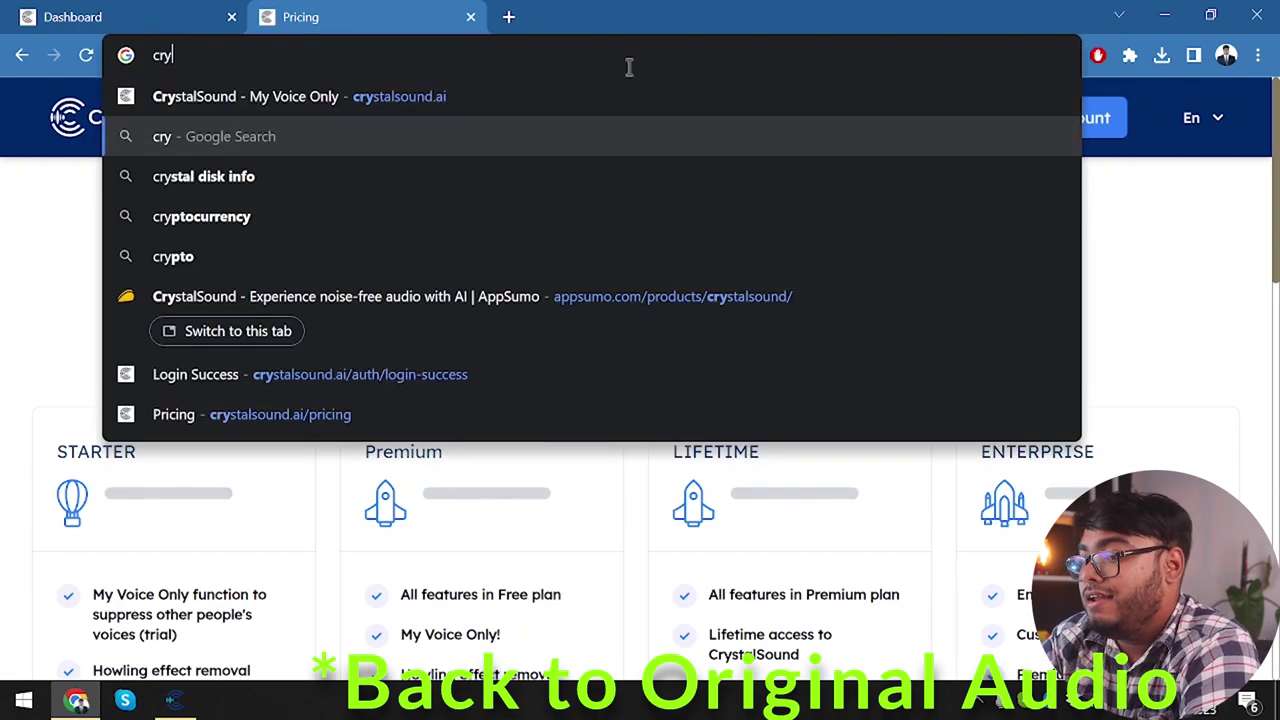
key(Down)
key(Down)
key(Down)
key(Down)
key(Down)
key(Up)
key(Return)
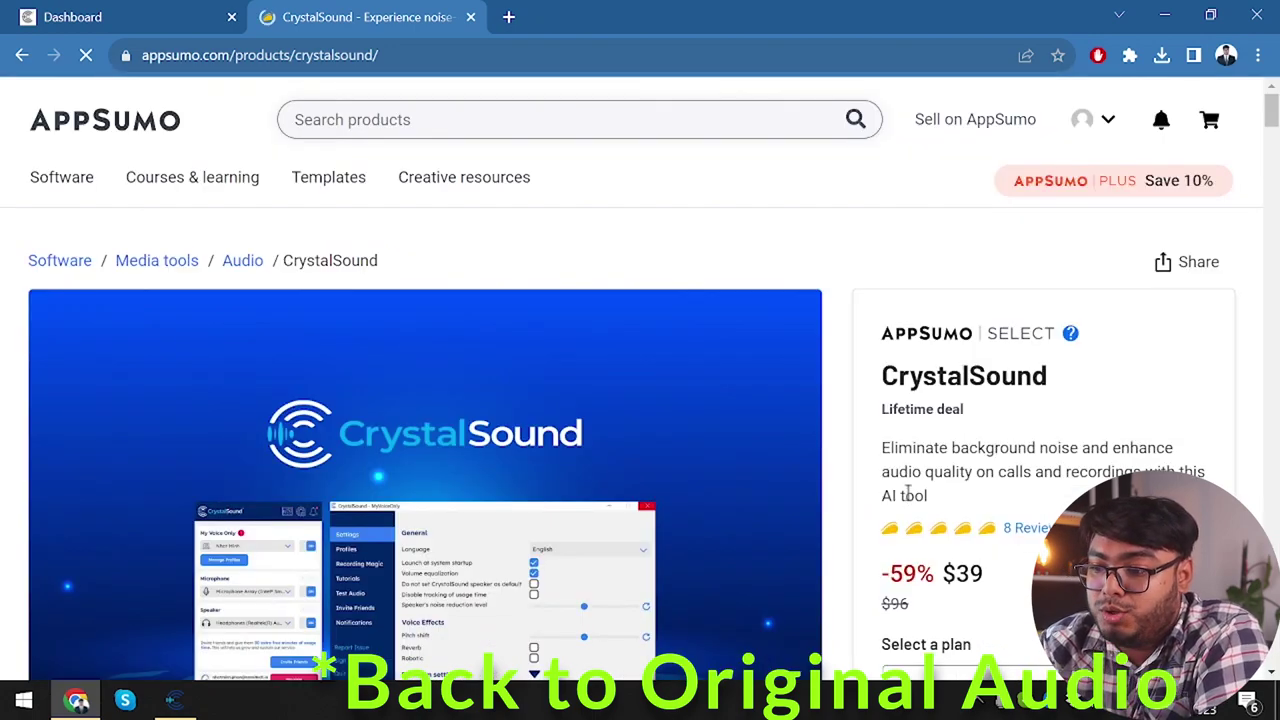
Step: Examine the CrystalSound deal's terms and conditions, 60 day money-back guarantee and features included in all plans
scroll(907, 492, down, 3)
scroll(907, 492, down, 15)
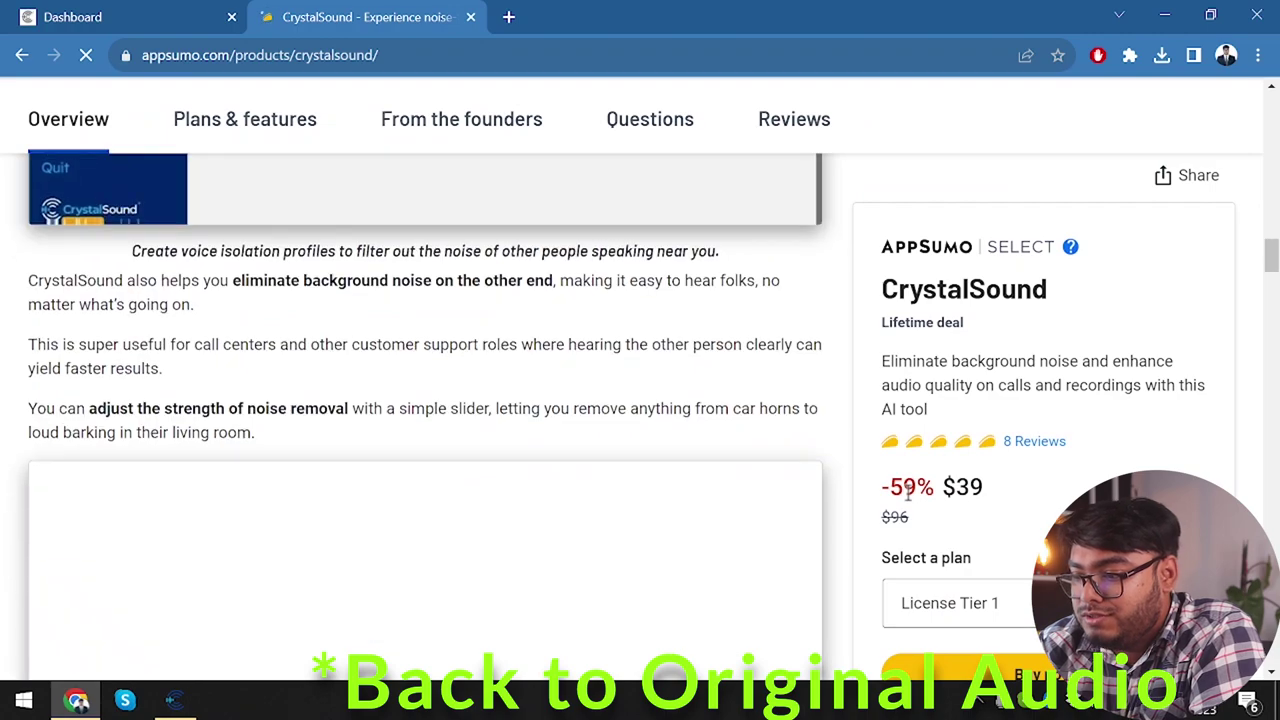
scroll(907, 492, down, 5)
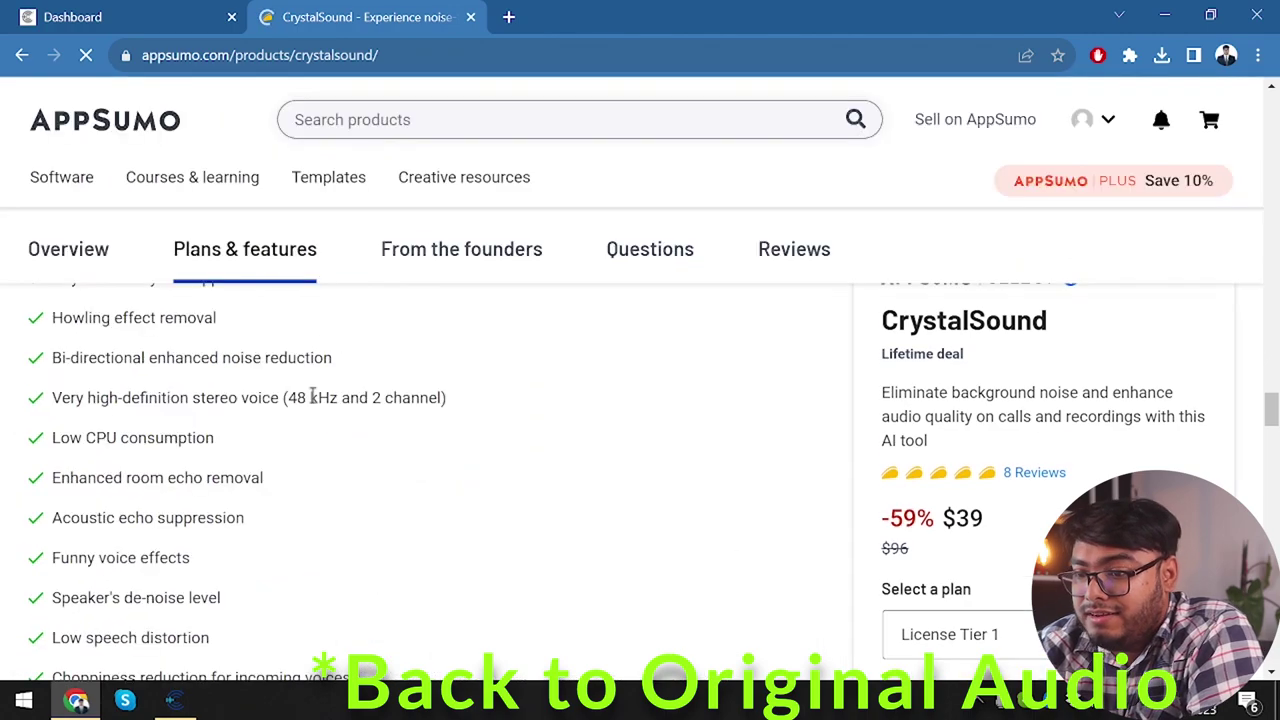
scroll(143, 363, up, 2)
triple_click(119, 342)
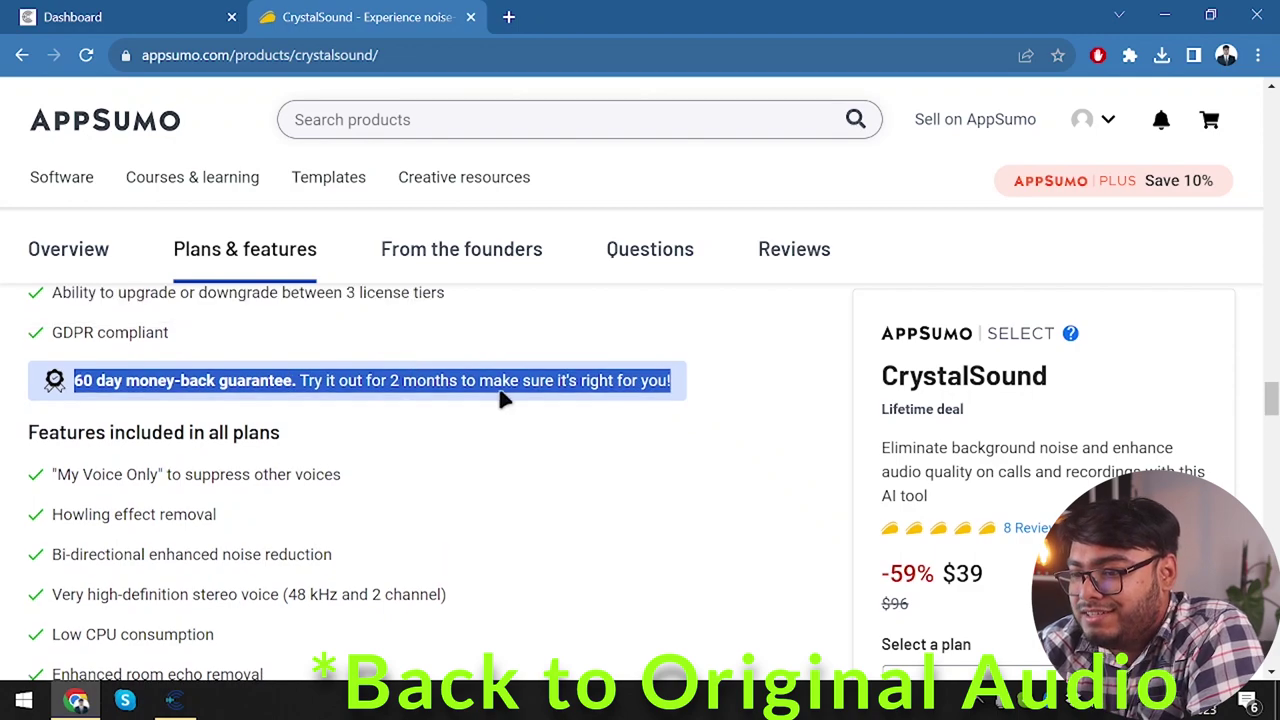
click(594, 378)
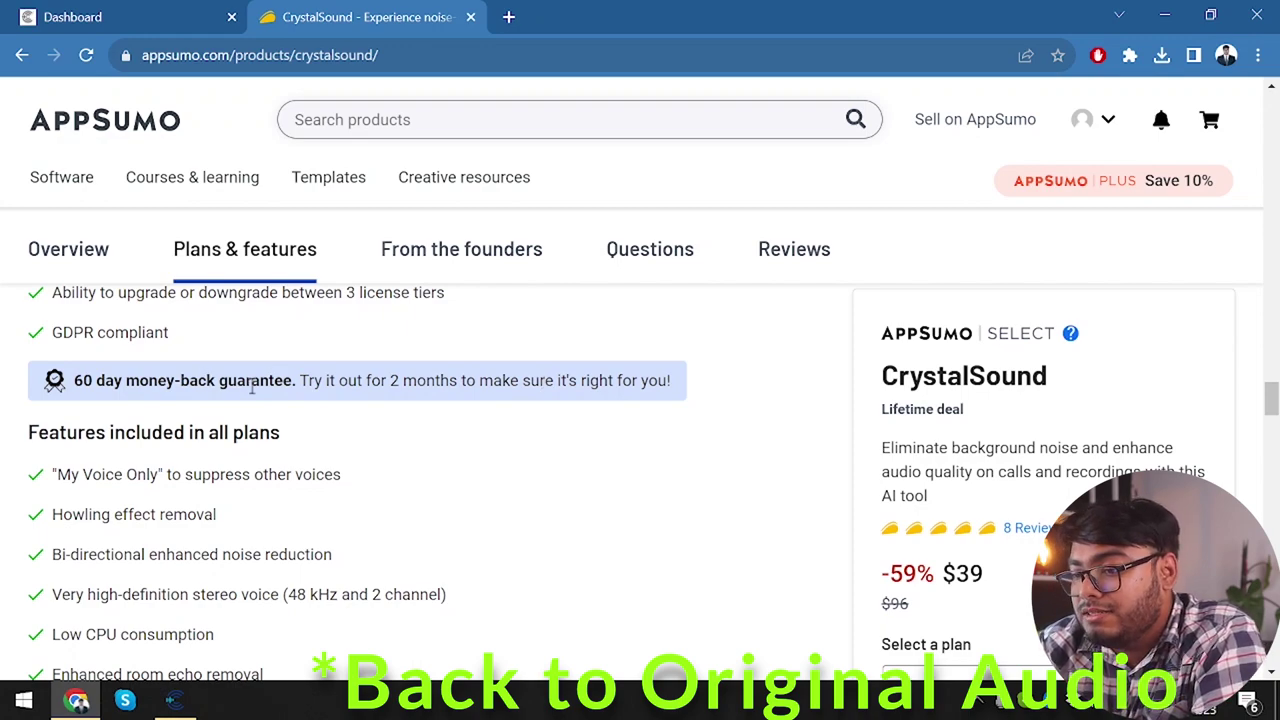
scroll(257, 371, up, 3)
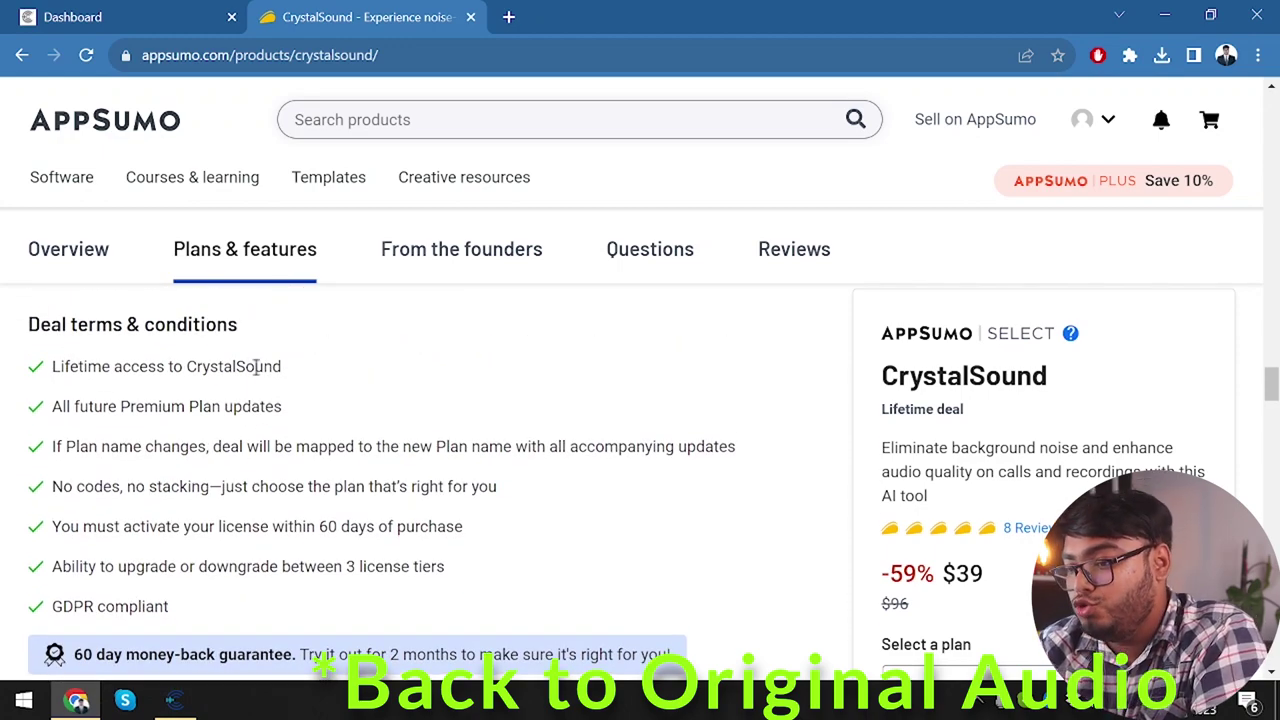
scroll(94, 600, down, 2)
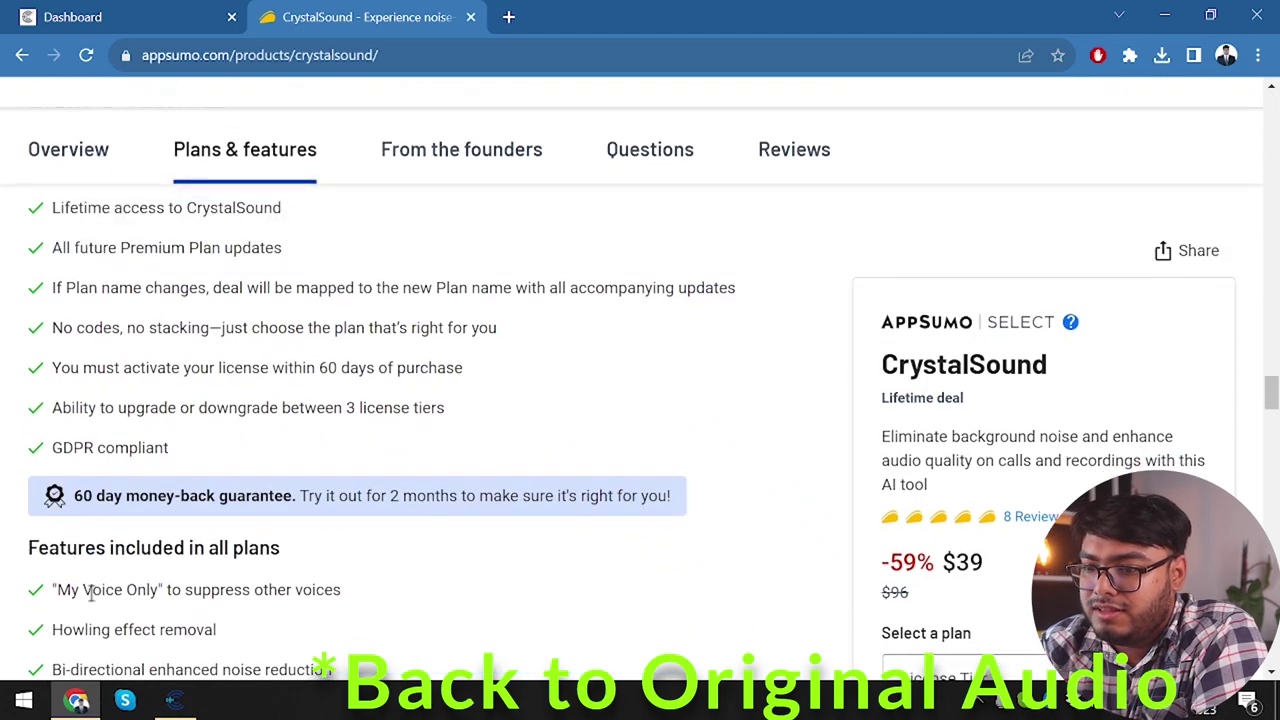
scroll(453, 415, up, 1)
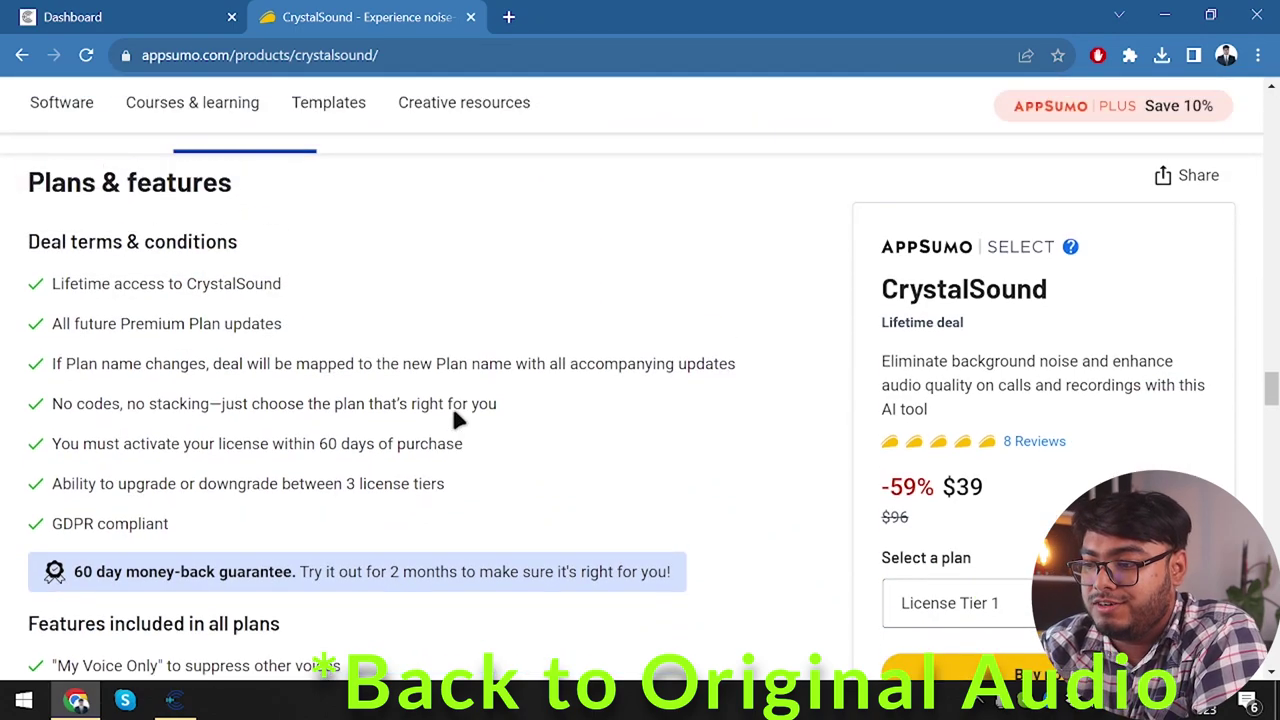